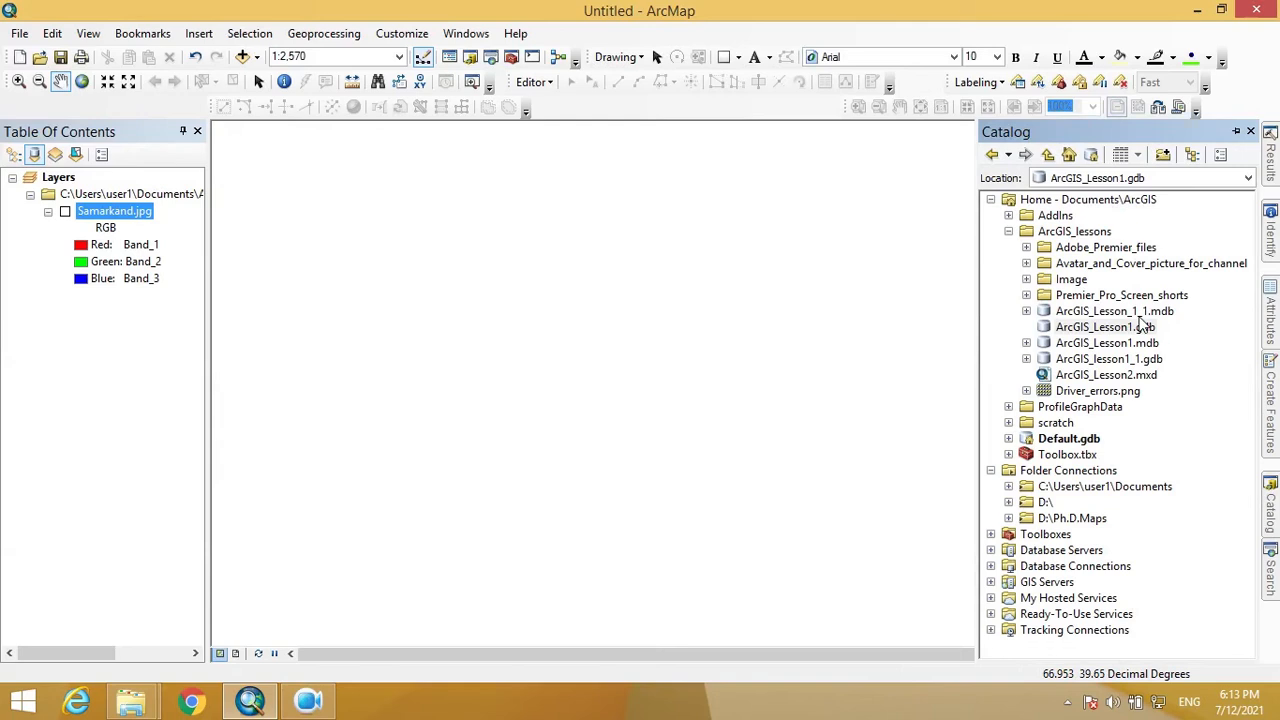
# - Start a new feature class in ArcGIS_Lesson1.gdb and begin naming it Buildings
pyautogui.rightClick(1121, 329)
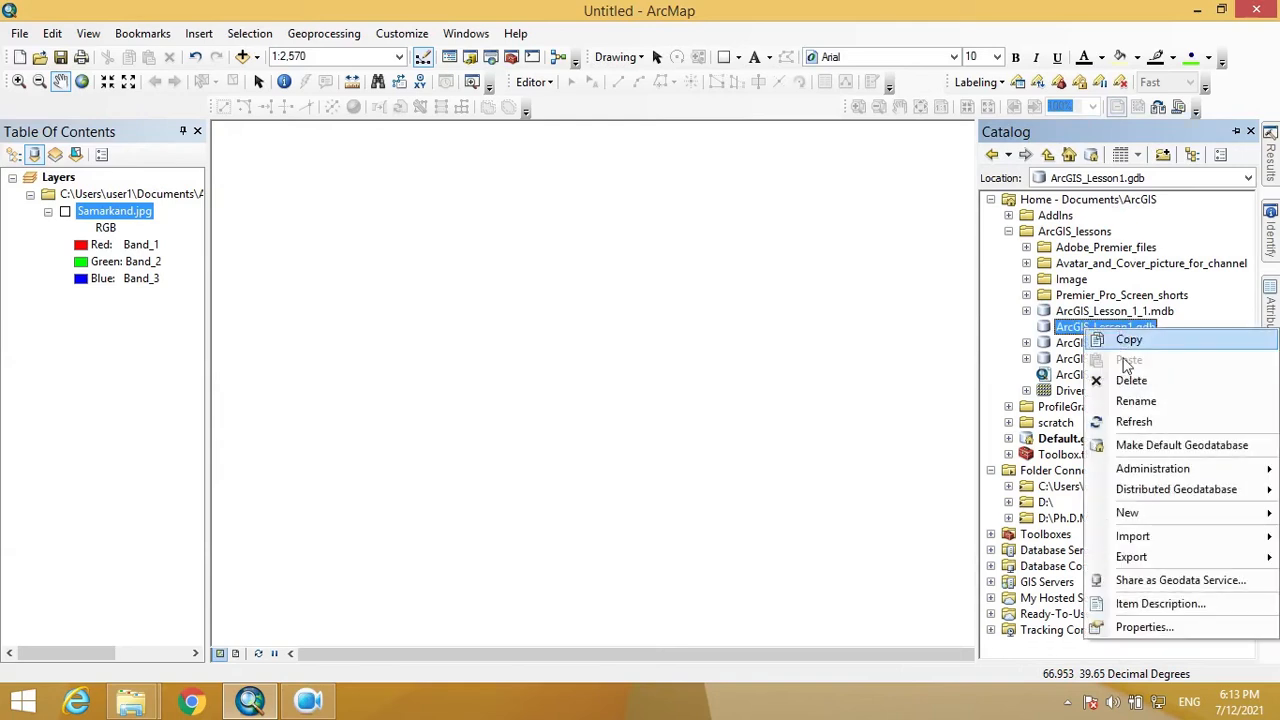
pyautogui.moveTo(1147, 518)
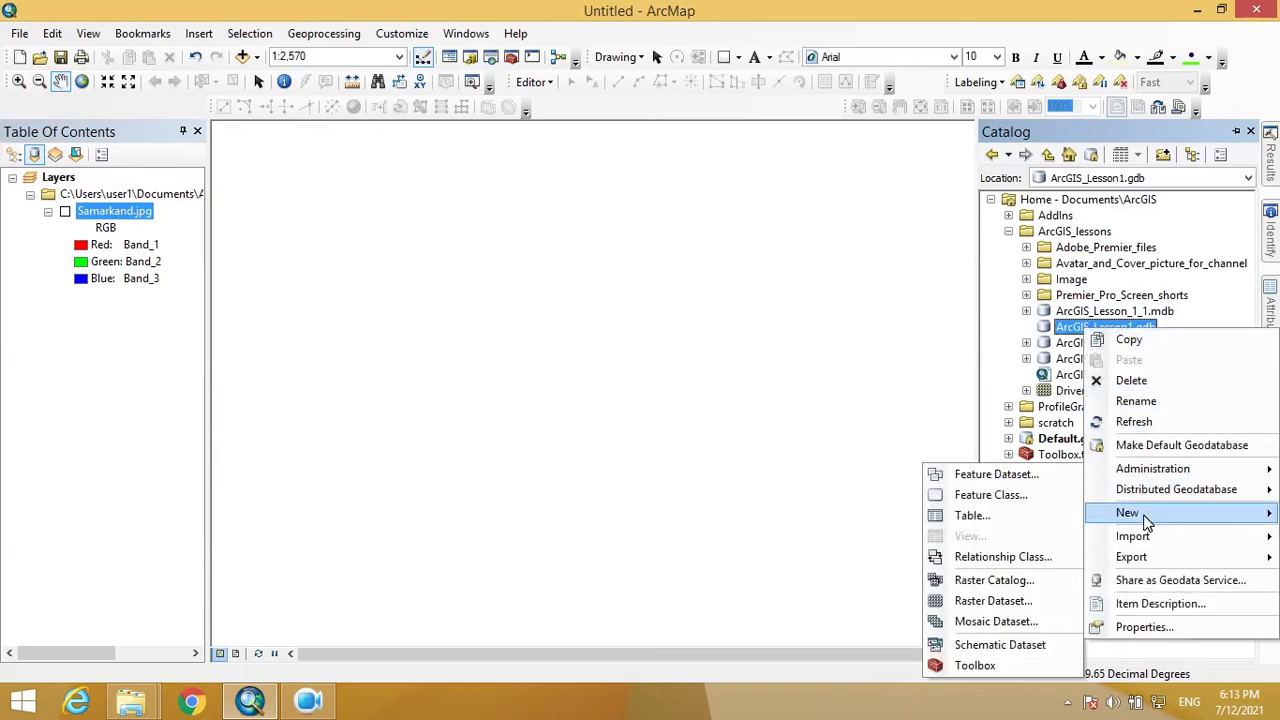
pyautogui.click(998, 492)
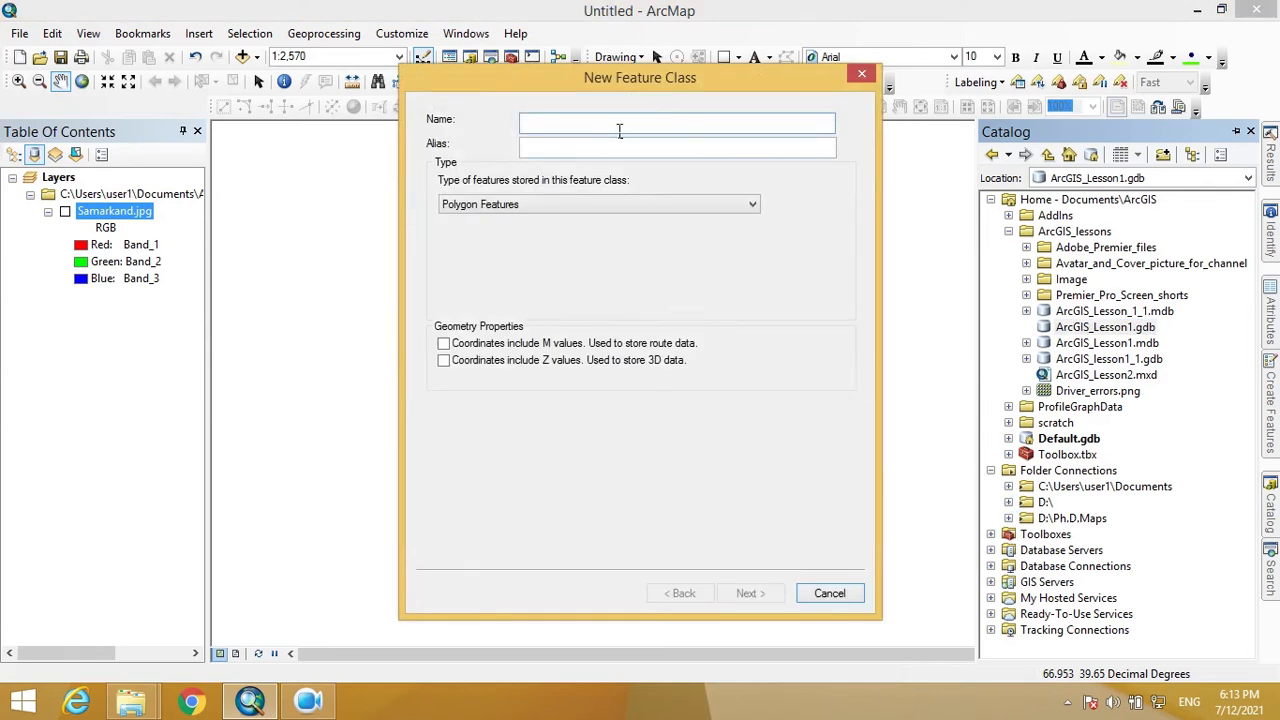
pyautogui.write('Bi')
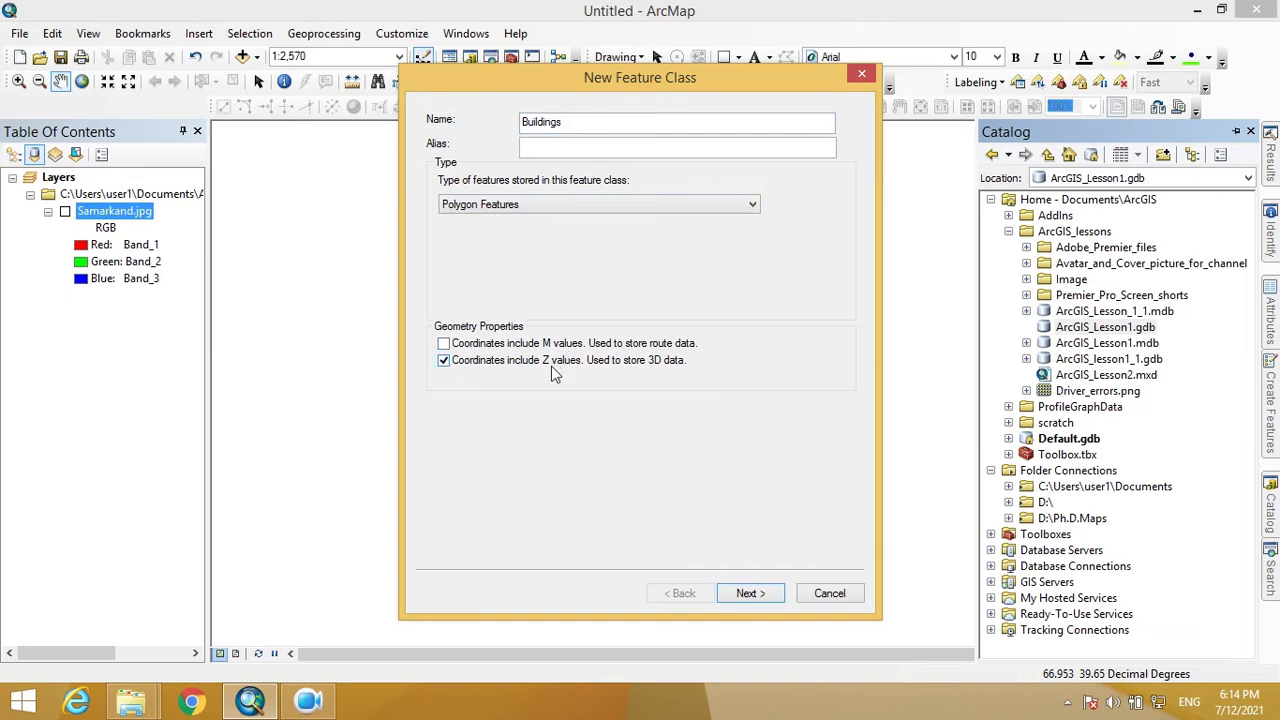
# - Name the polygon class Buildings with Z values enabled and advance to the coordinate system page
pyautogui.click(762, 598)
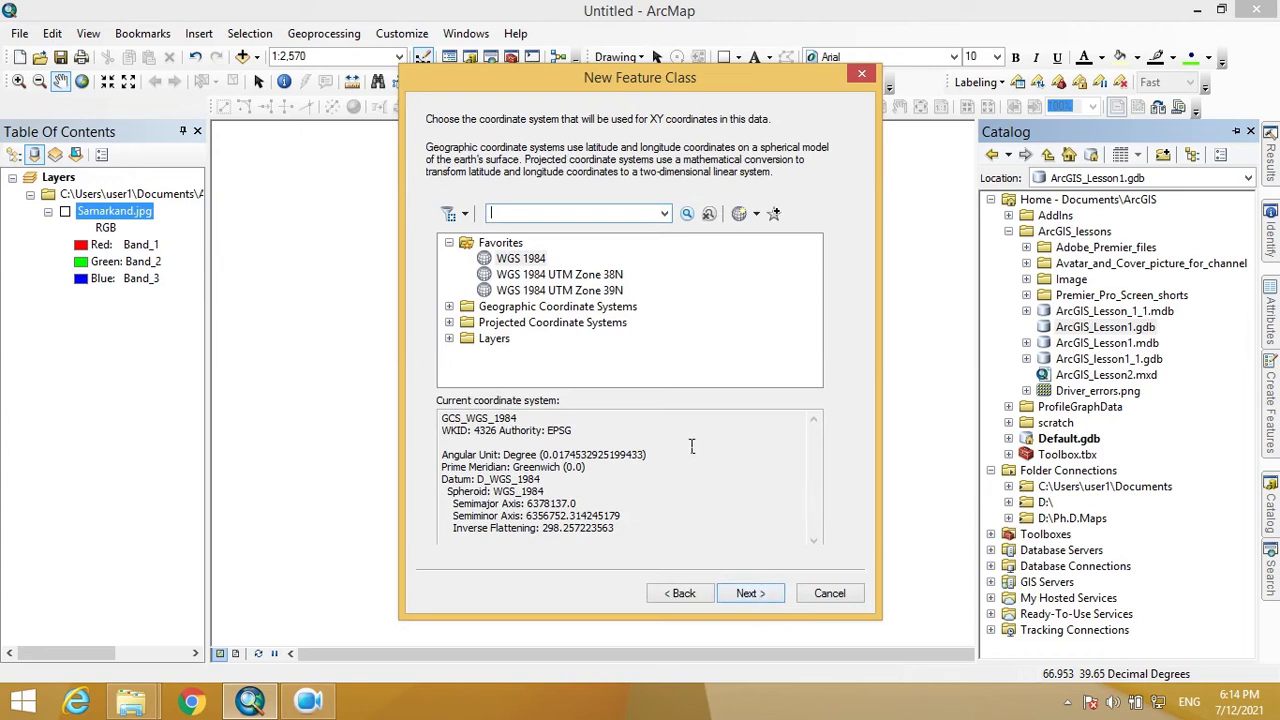
# - Choose WGS 1984 from Geographic Coordinate Systems > World as the XY coordinate system
pyautogui.click(449, 306)
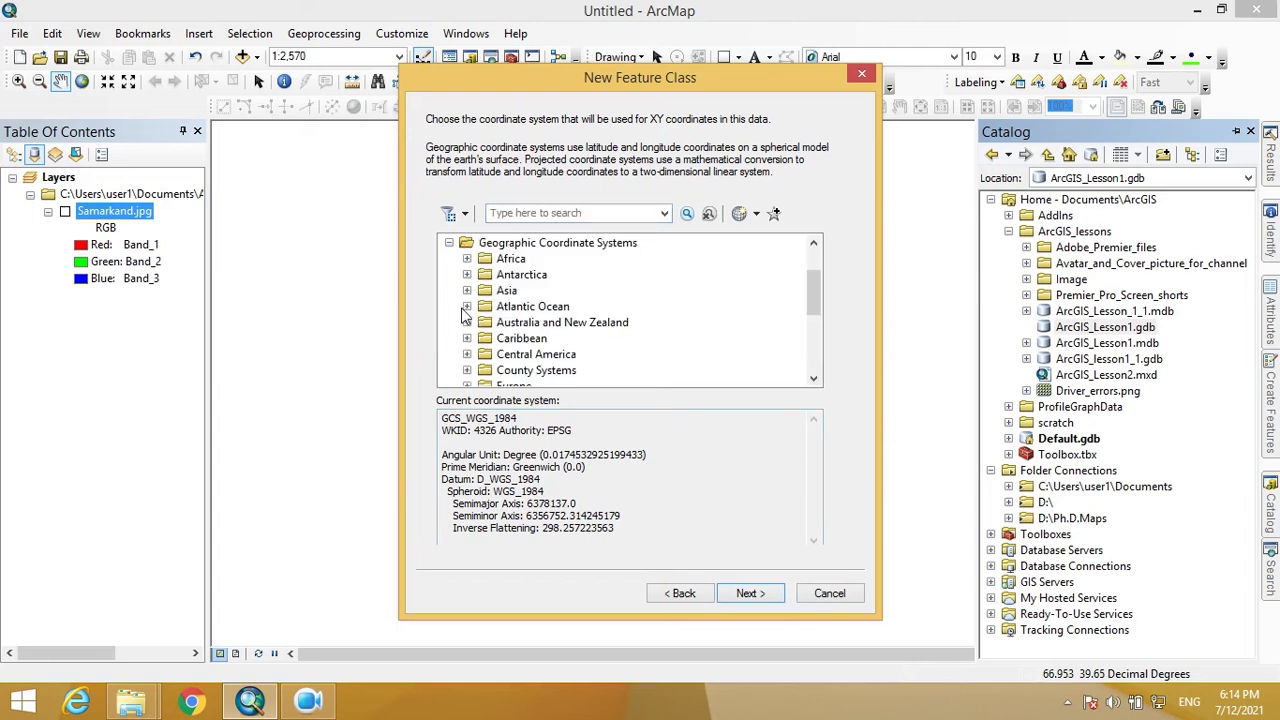
pyautogui.scroll(1, 465, 315)
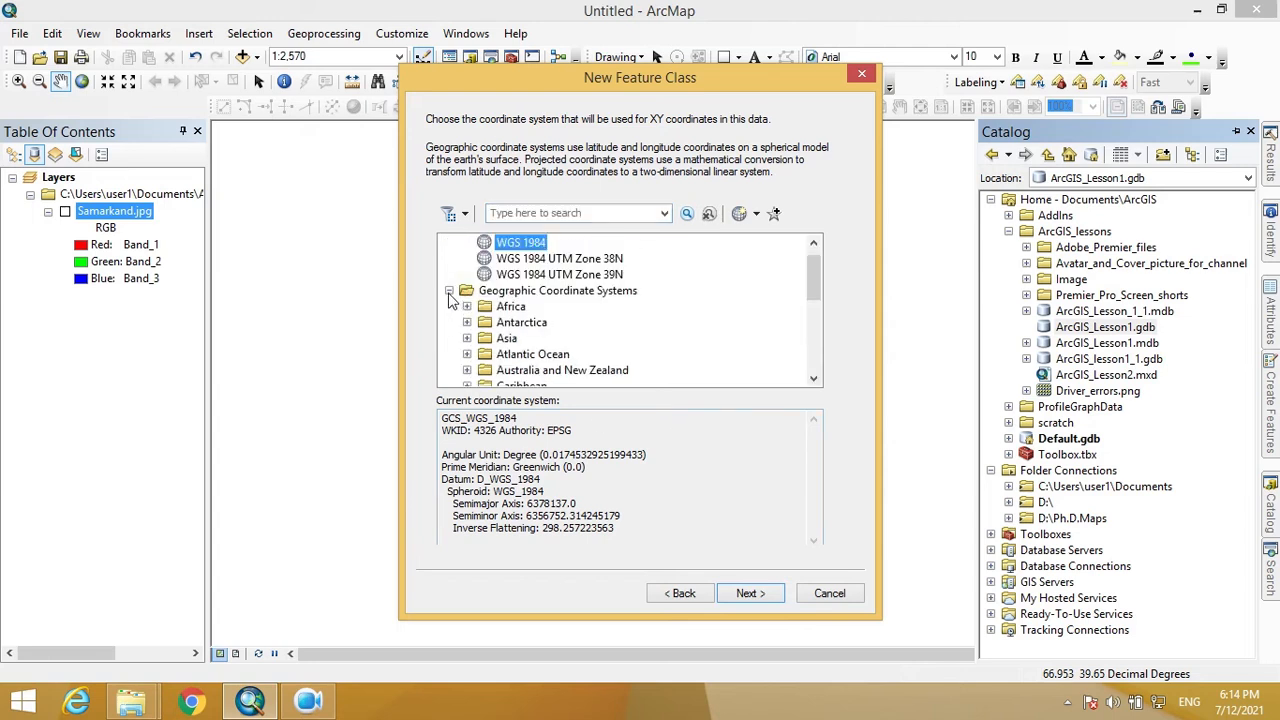
pyautogui.click(449, 291)
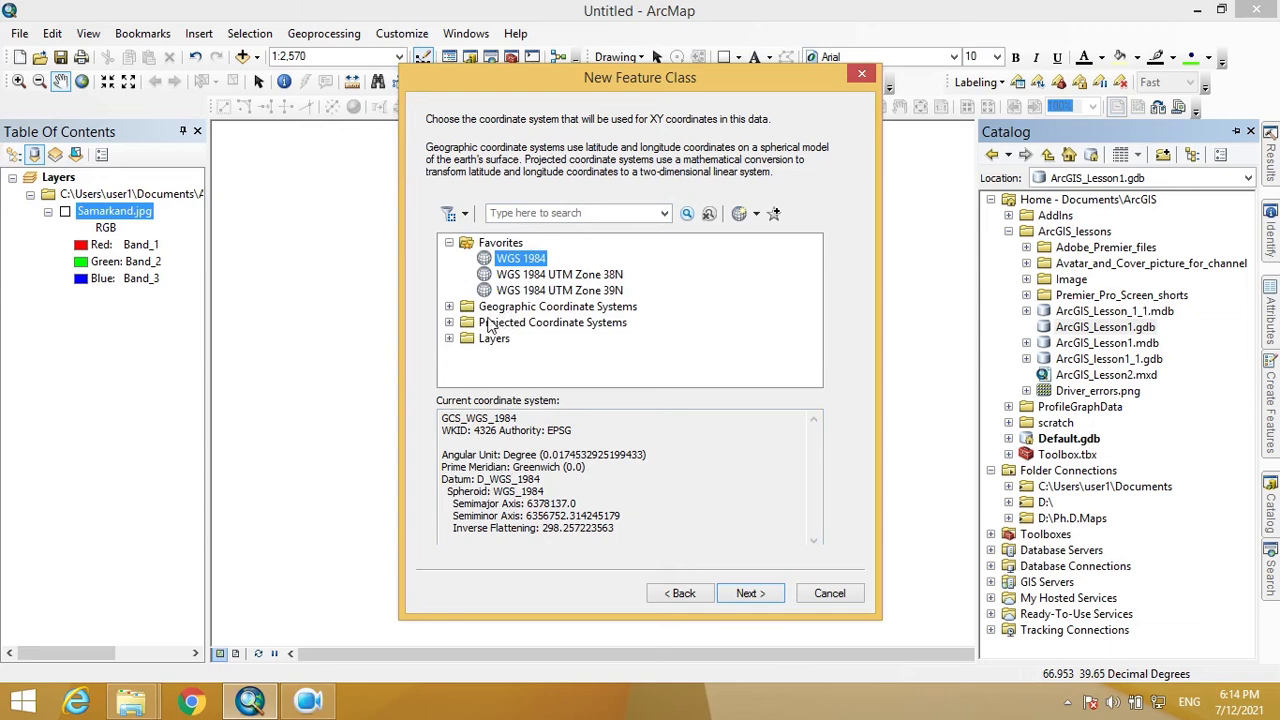
pyautogui.click(614, 326)
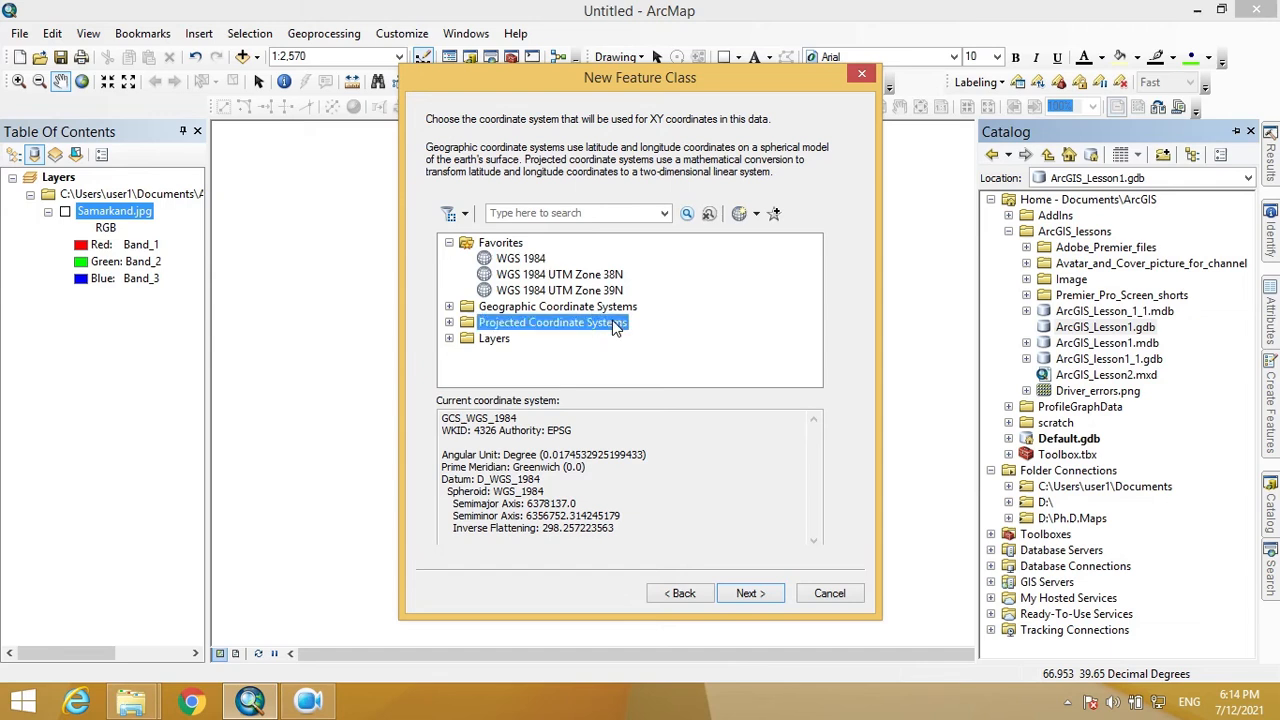
pyautogui.click(501, 310)
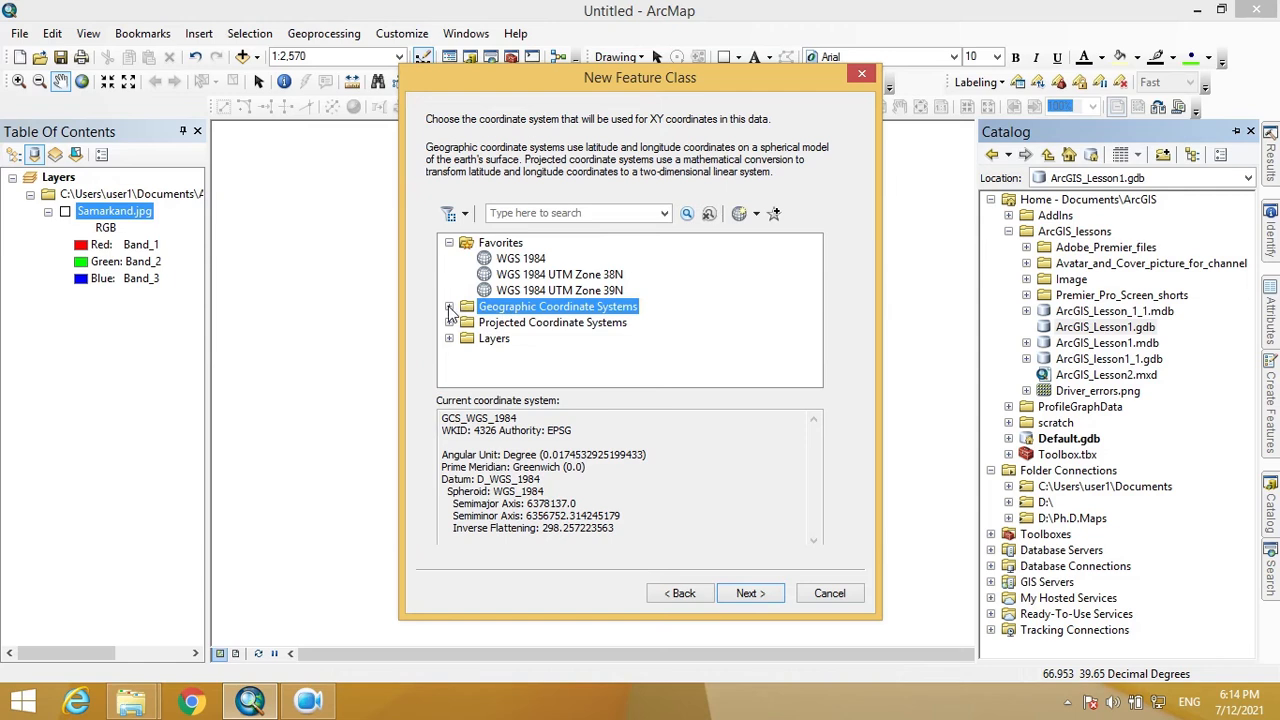
pyautogui.click(449, 307)
pyautogui.scroll(-4, 488, 311)
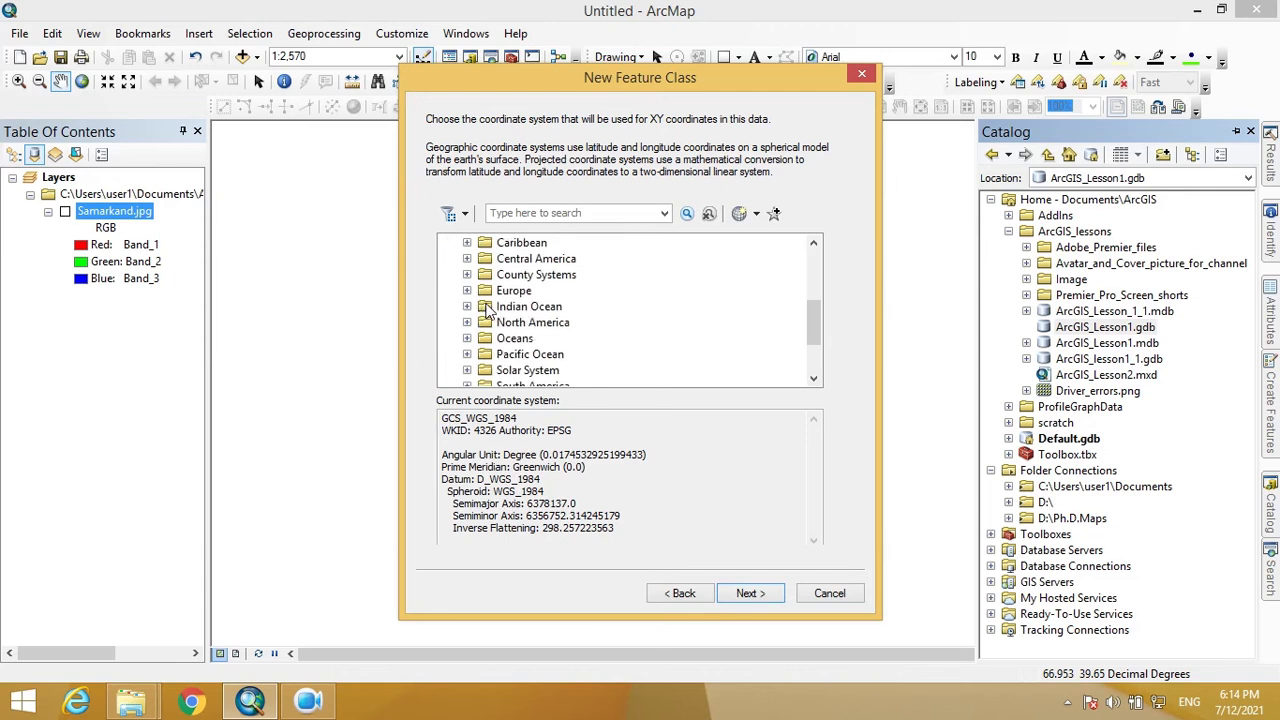
pyautogui.click(467, 338)
pyautogui.scroll(-10, 495, 340)
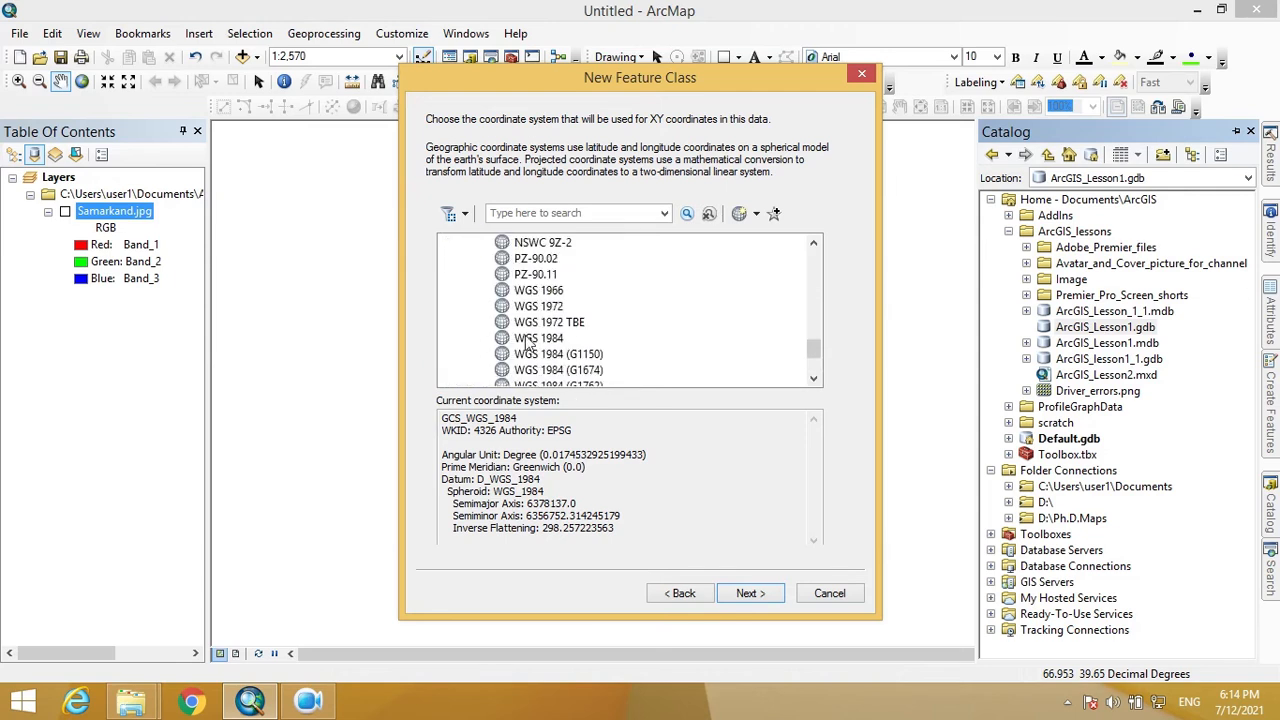
pyautogui.click(531, 345)
pyautogui.click(756, 597)
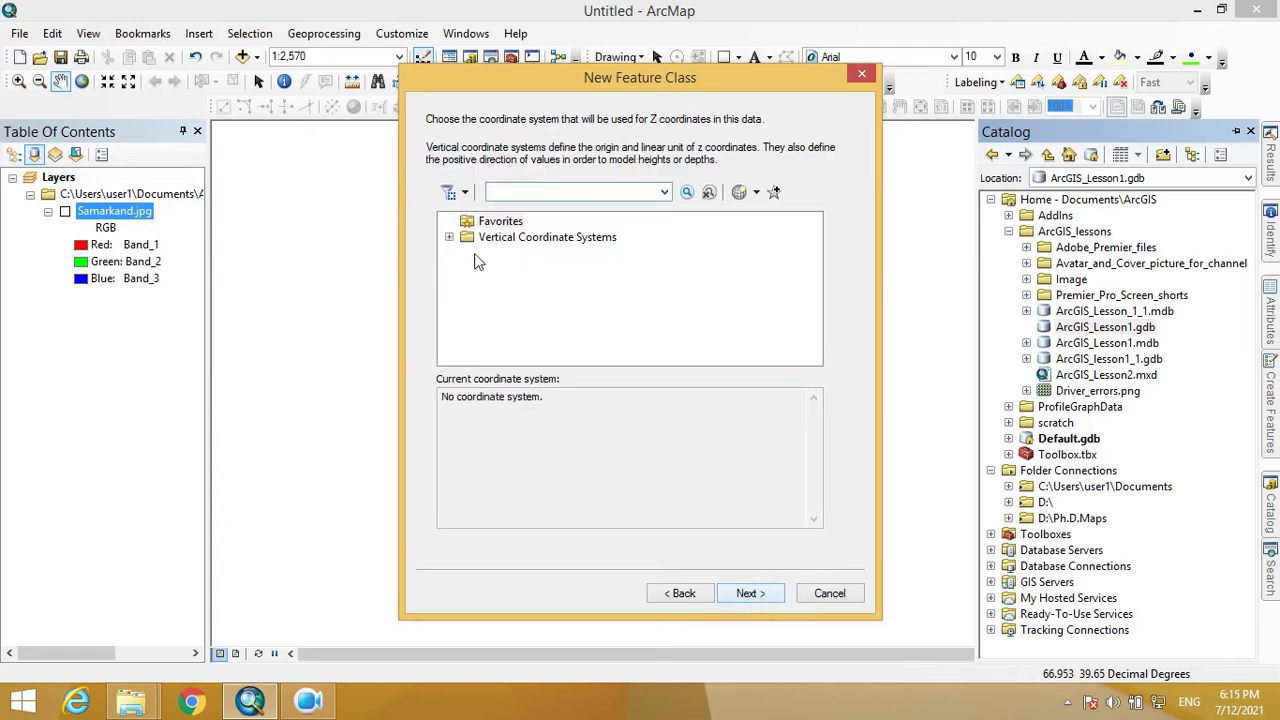
# - Choose WGS 1984 from Vertical > Ellipsoidal-based > World as the Z coordinate system
pyautogui.click(449, 238)
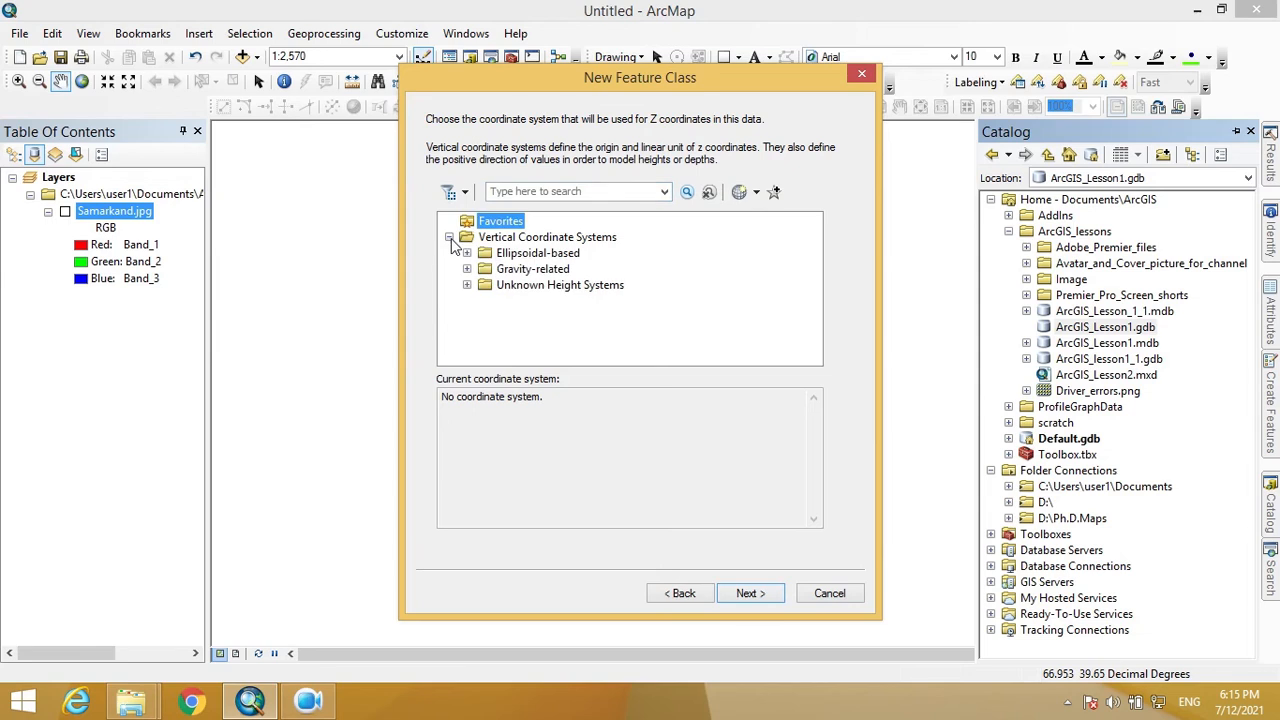
pyautogui.click(466, 253)
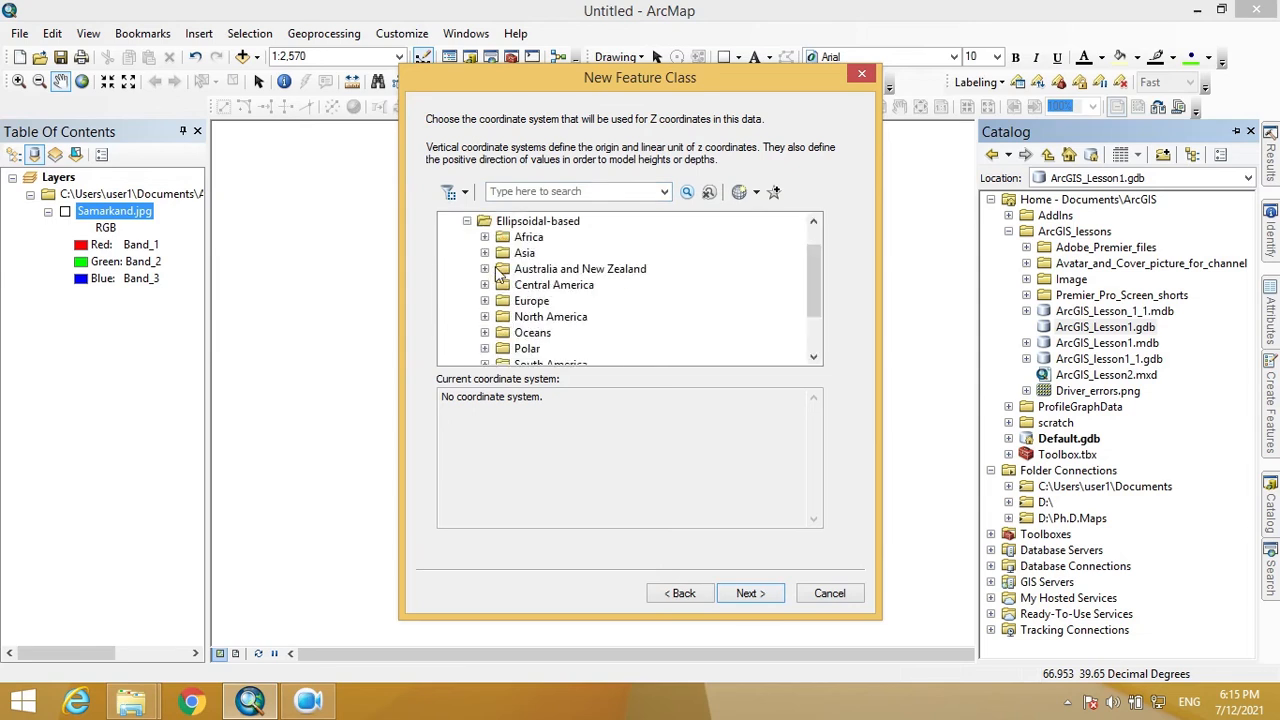
pyautogui.scroll(-2, 500, 280)
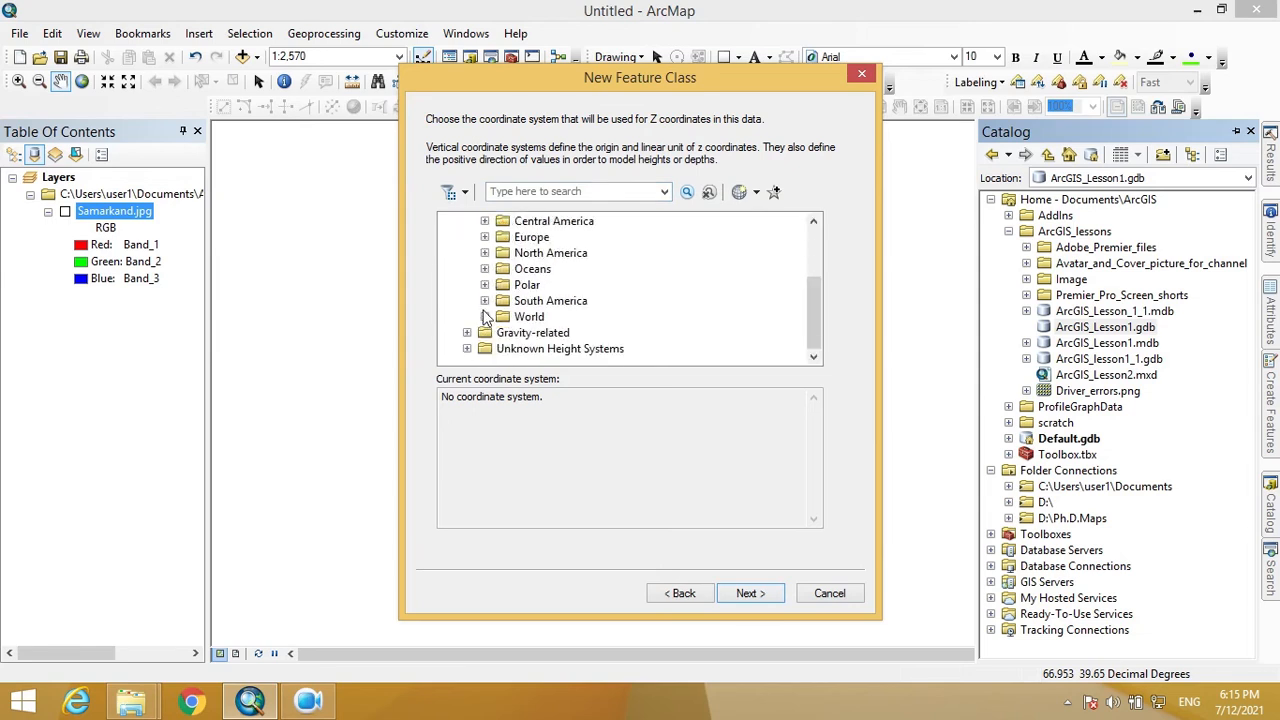
pyautogui.click(485, 317)
pyautogui.scroll(-4, 492, 318)
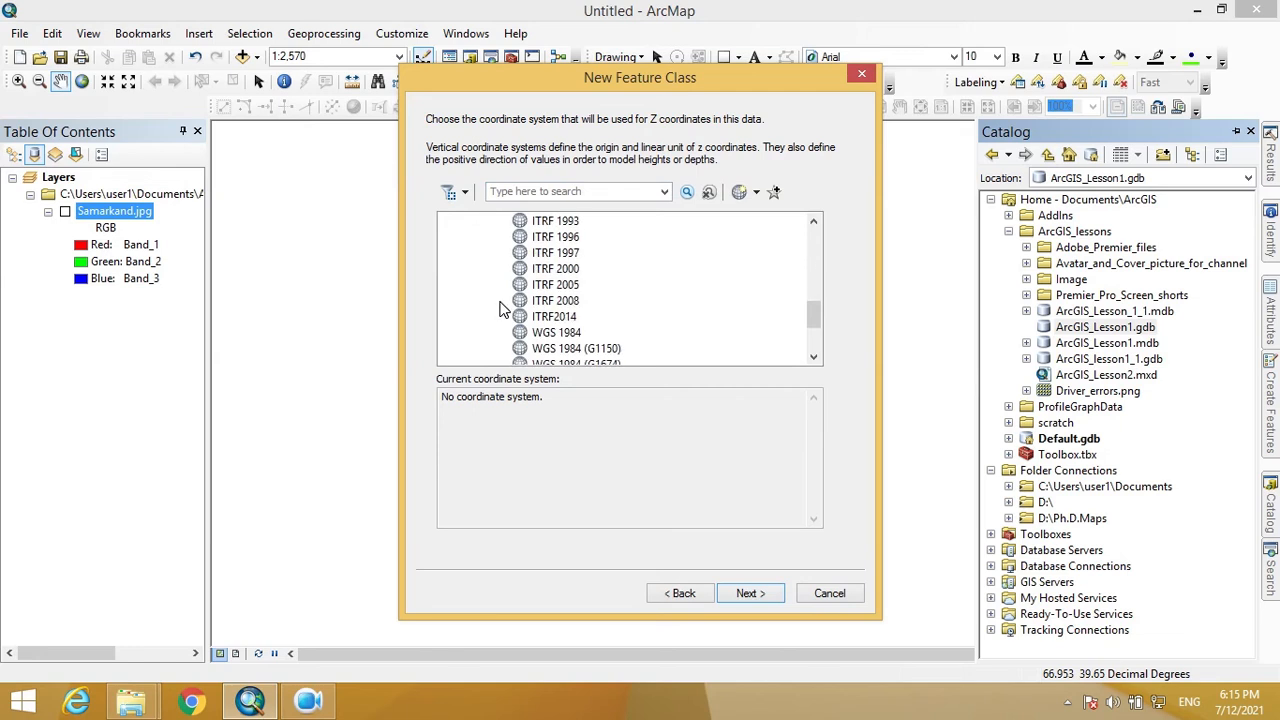
pyautogui.click(553, 336)
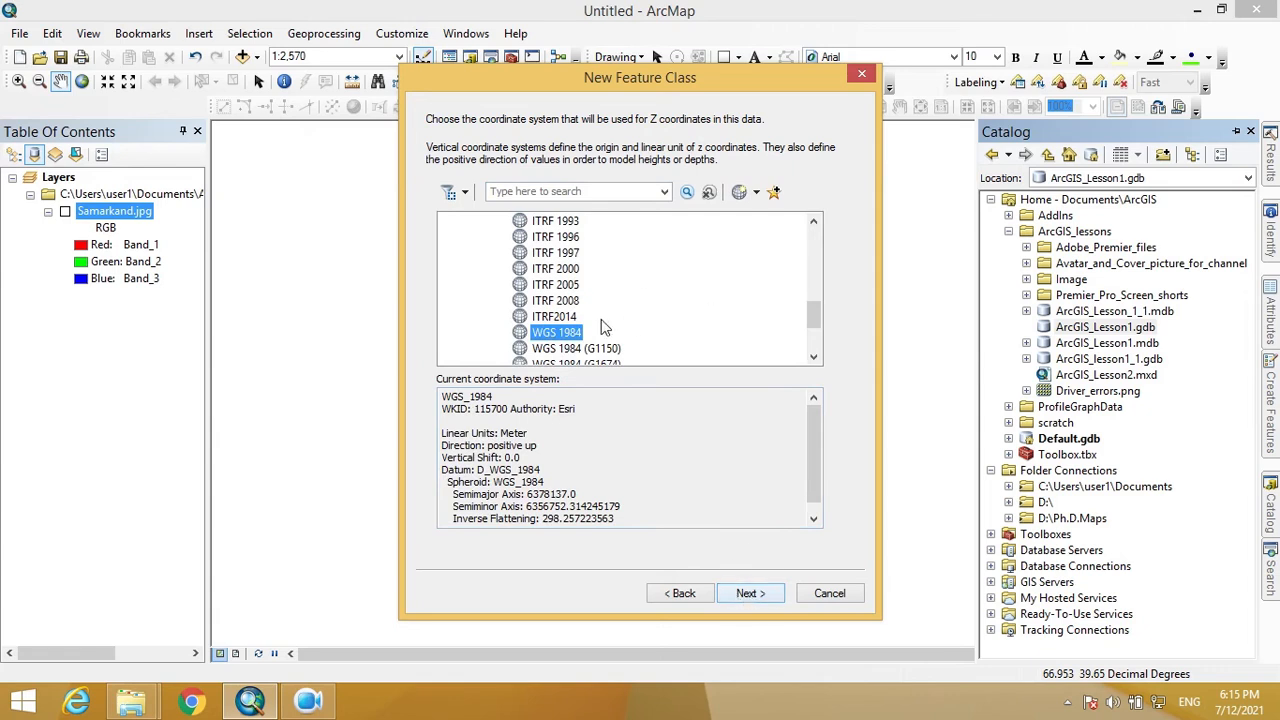
pyautogui.click(744, 594)
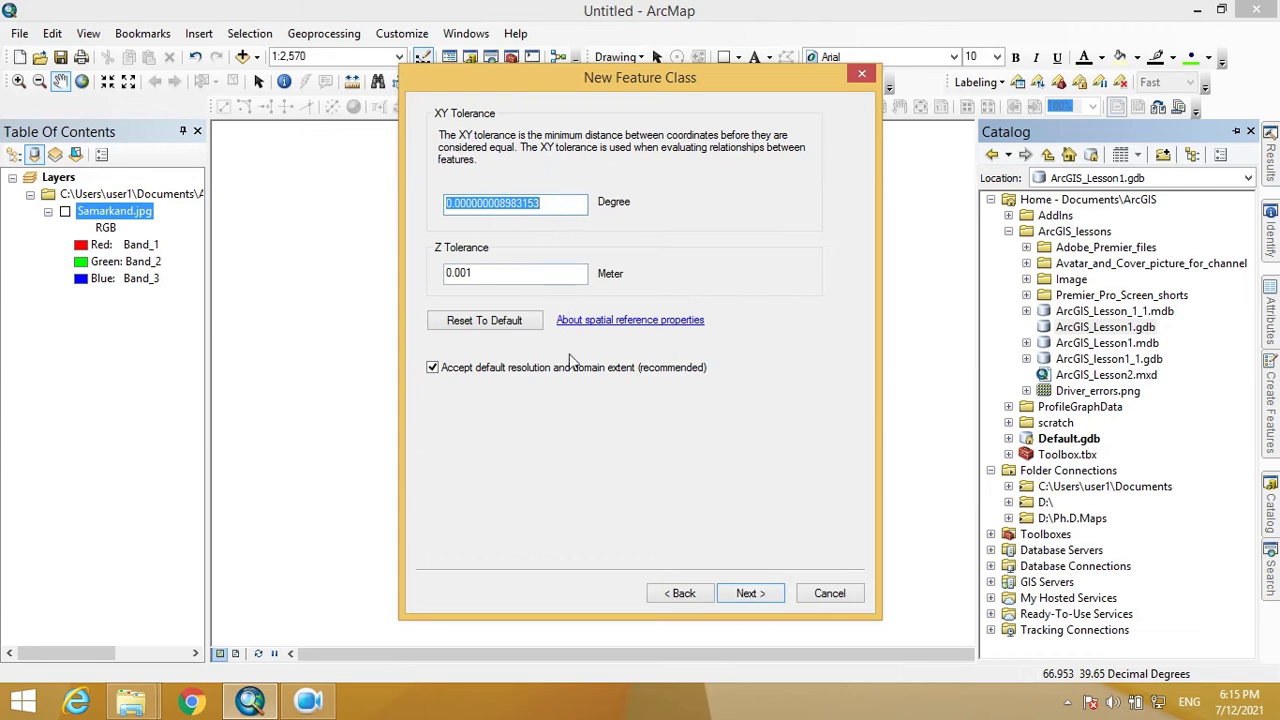
# - Keep the default tolerances and storage, then add a Text field named Type
pyautogui.click(752, 596)
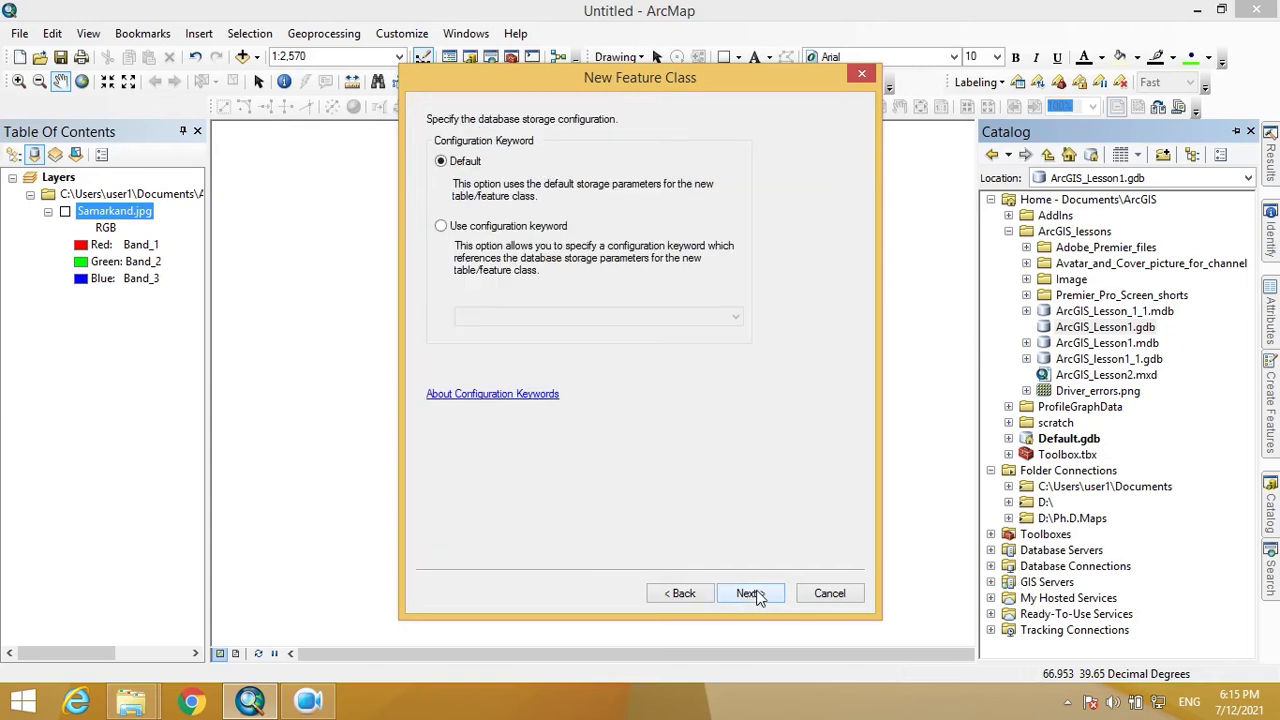
pyautogui.click(758, 596)
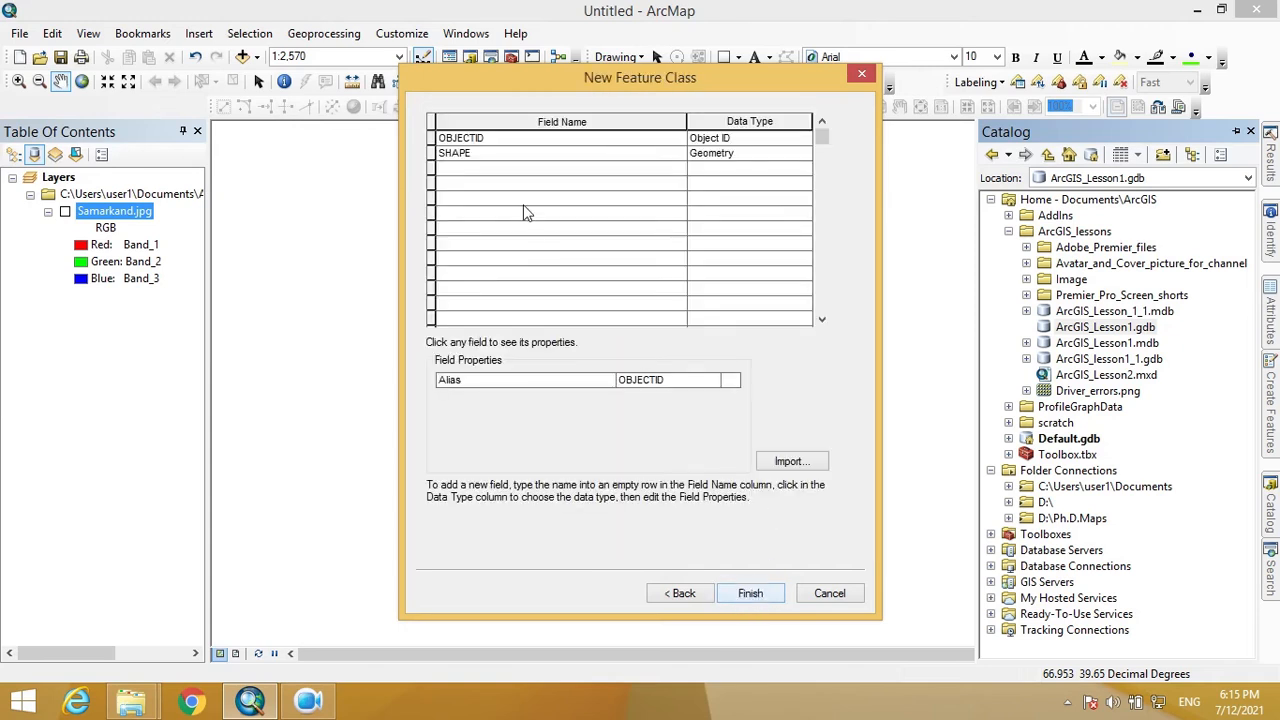
pyautogui.click(517, 170)
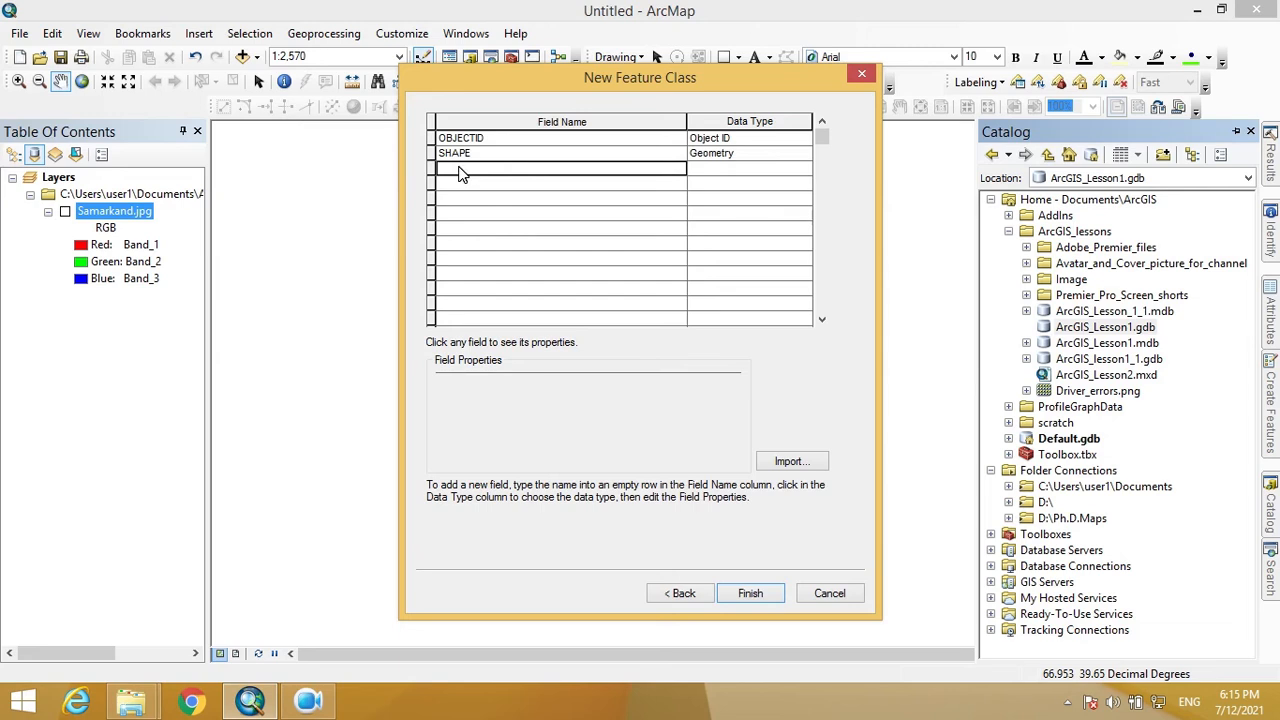
pyautogui.write('Type')
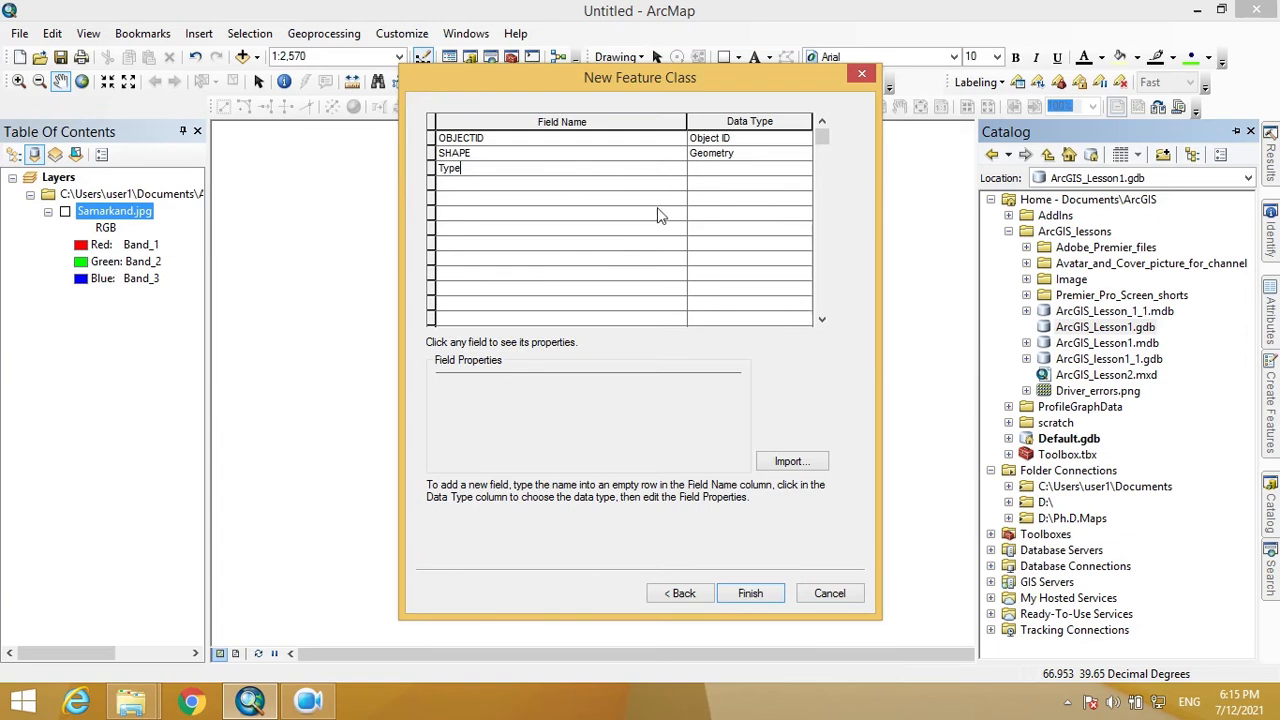
pyautogui.click(738, 172)
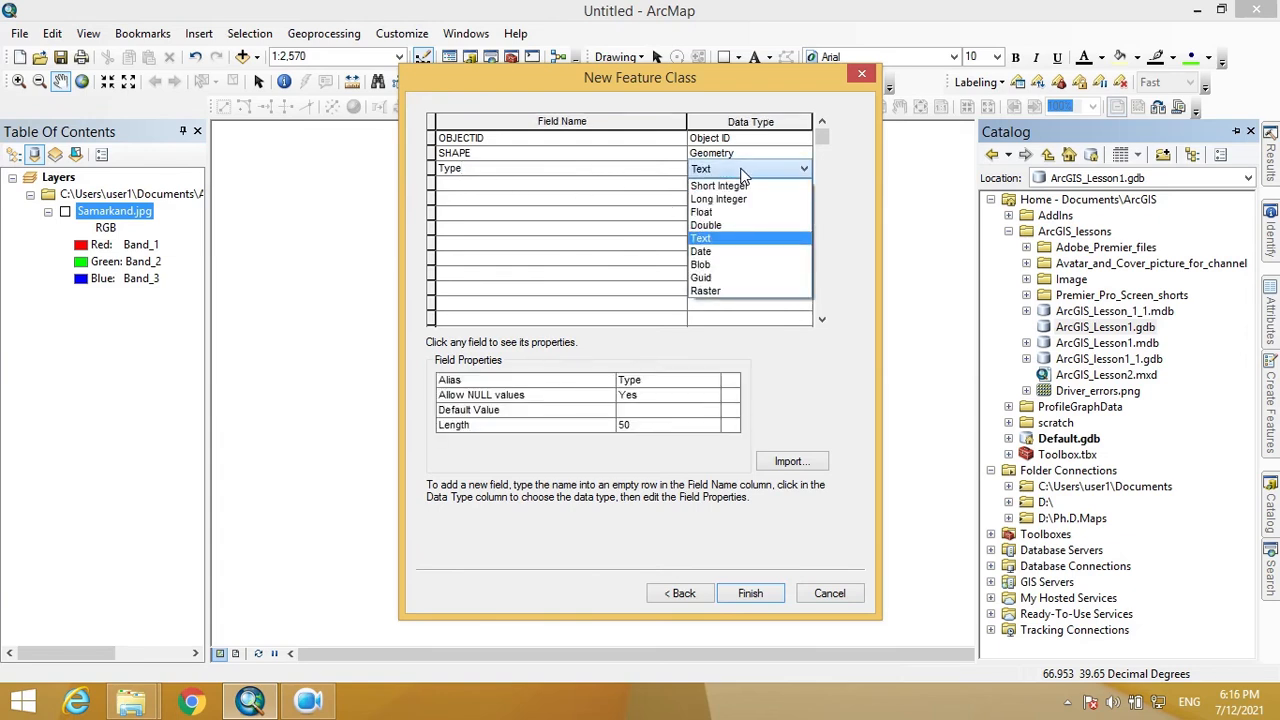
pyautogui.click(723, 239)
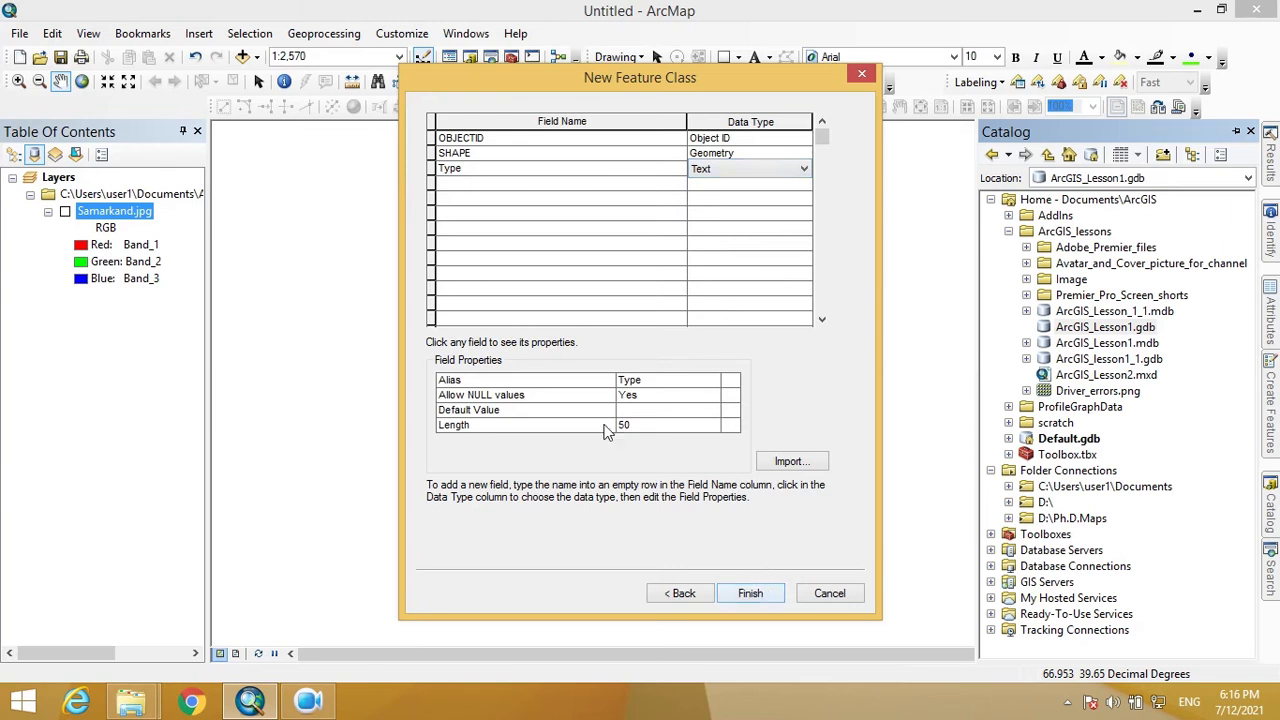
# - Add a Text field named Name and finish creating the Buildings feature class
pyautogui.click(485, 189)
pyautogui.write('Name')
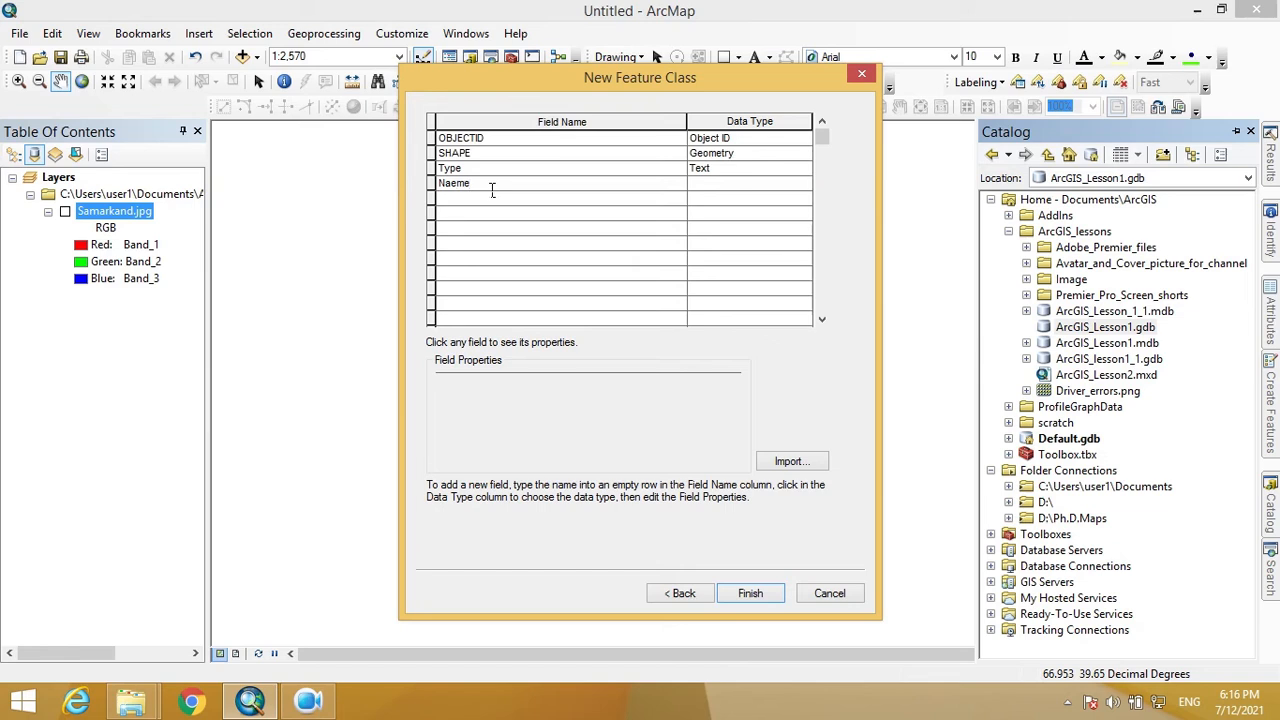
pyautogui.press('BackSpace')
pyautogui.press('BackSpace')
pyautogui.press('BackSpace')
pyautogui.click(746, 188)
pyautogui.click(745, 190)
pyautogui.click(743, 183)
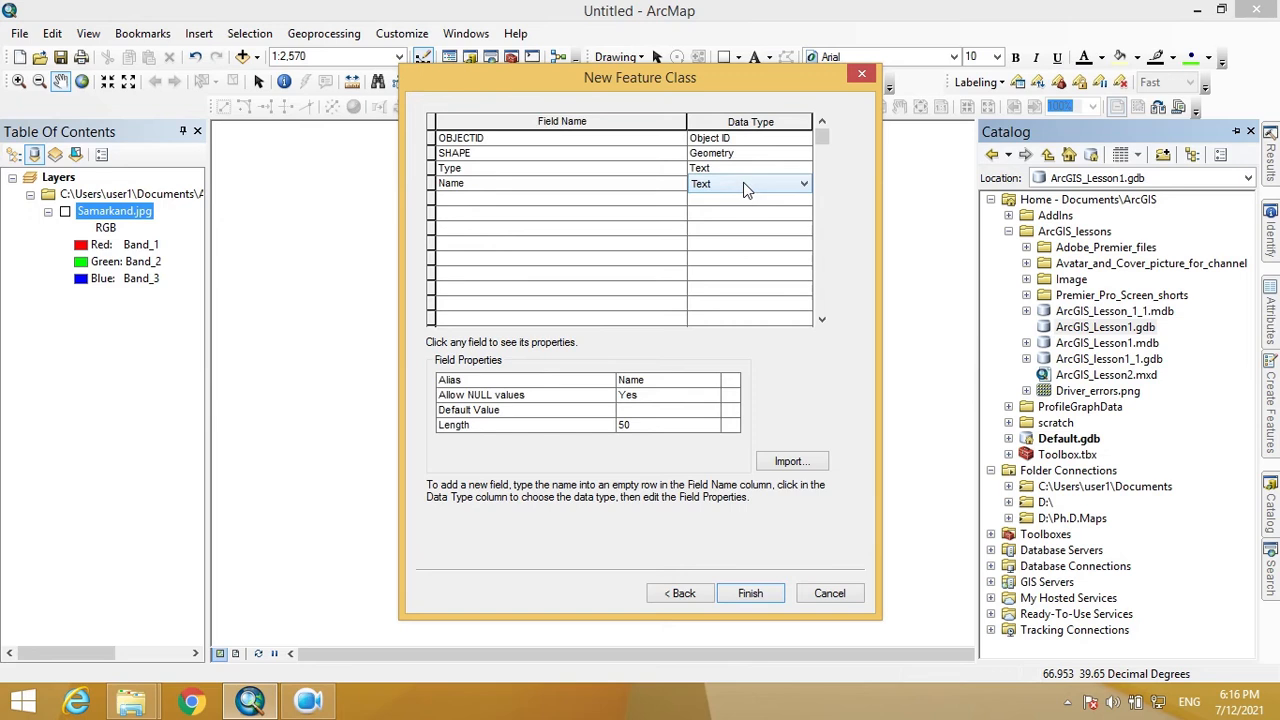
pyautogui.click(758, 594)
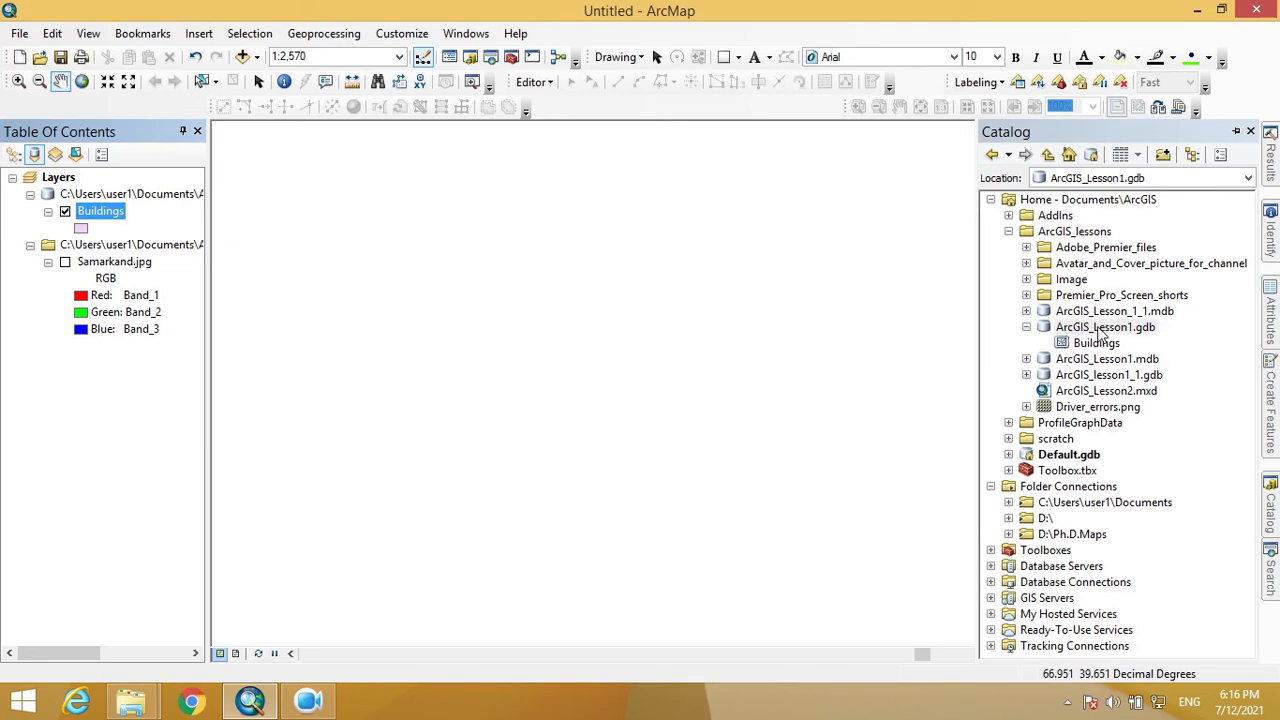
# - Start another new feature class in the ArcGIS_Lesson1.gdb geodatabase
pyautogui.rightClick(1098, 334)
pyautogui.moveTo(1100, 515)
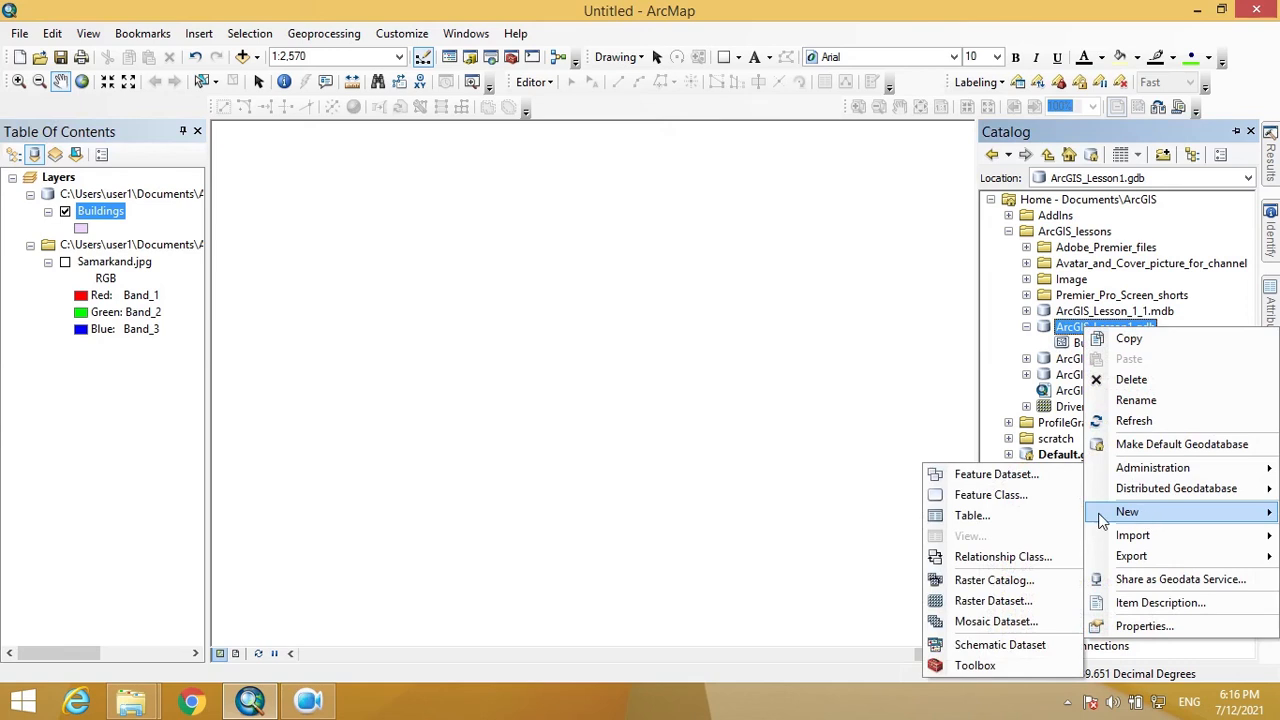
pyautogui.click(985, 495)
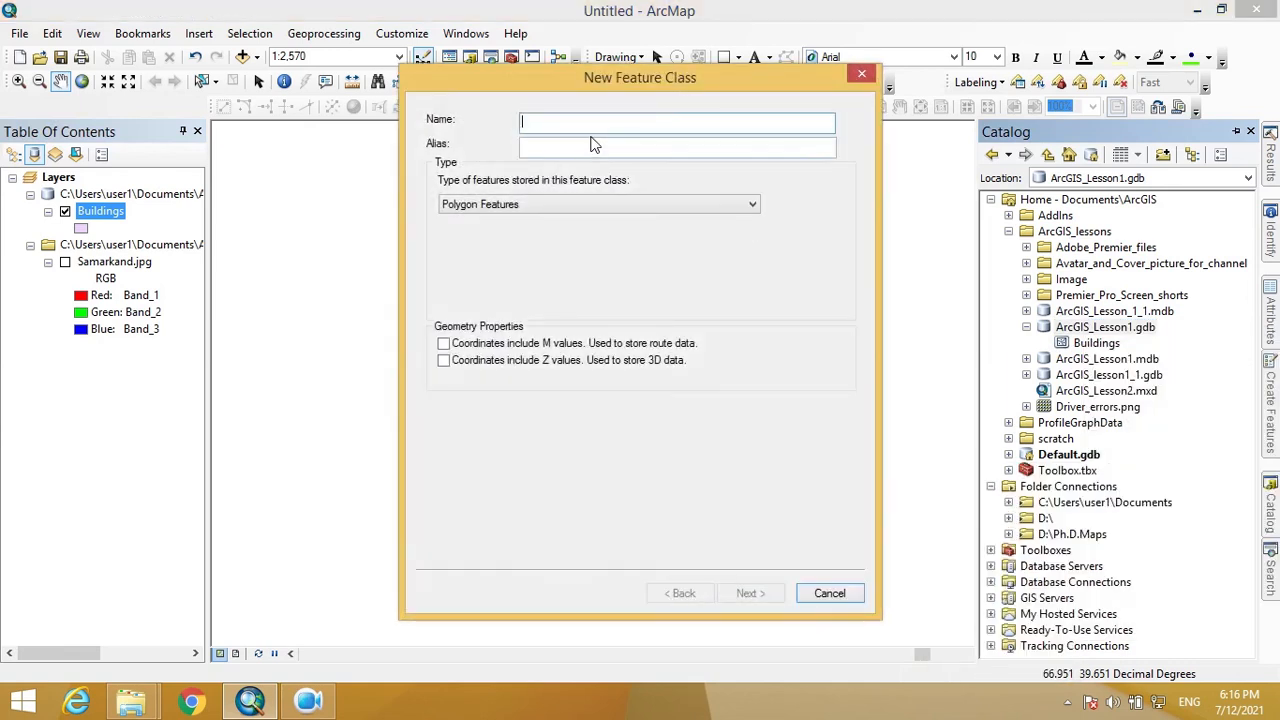
# - Name the new class Points, set its type to Point Features, and continue
pyautogui.write('Points')
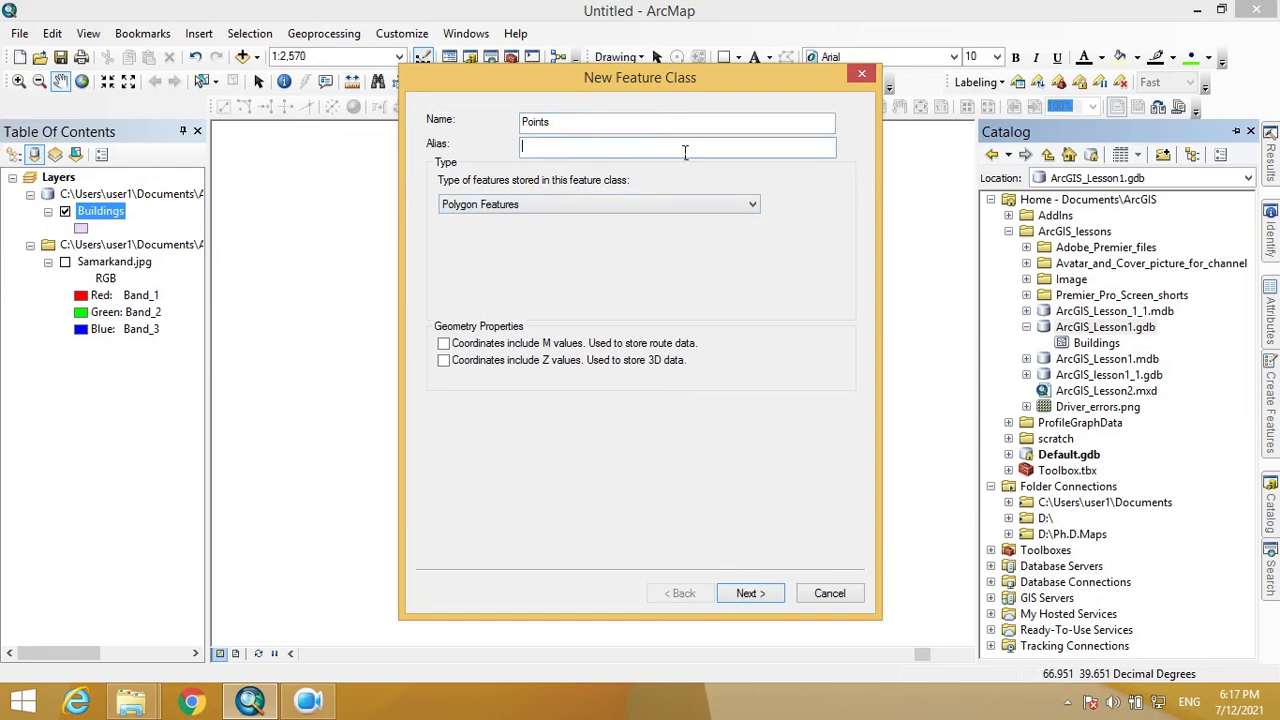
pyautogui.click(595, 203)
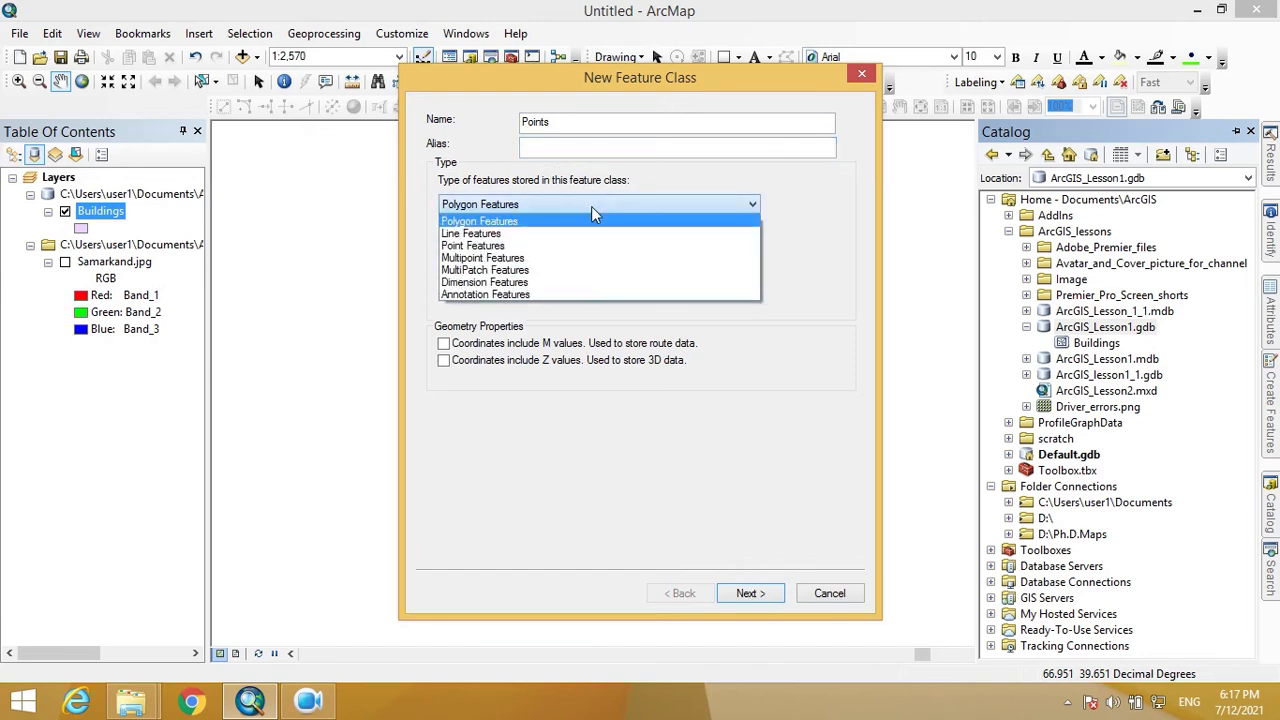
pyautogui.click(491, 244)
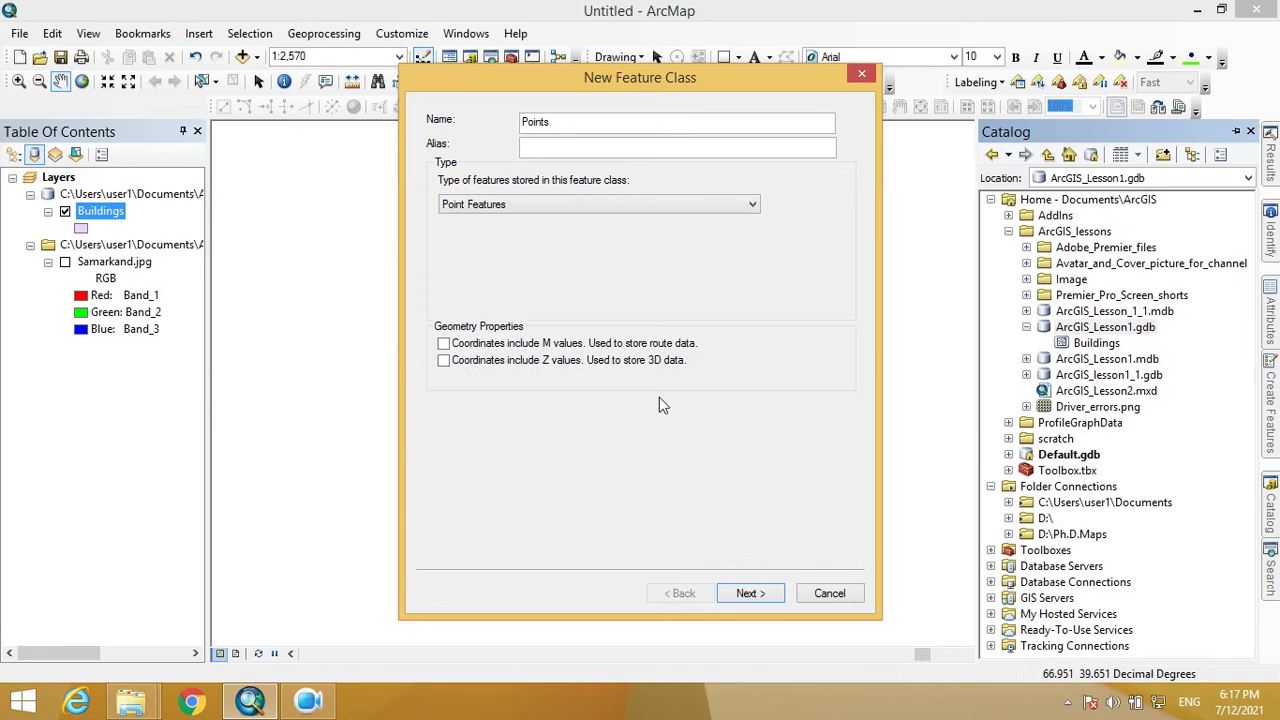
pyautogui.click(755, 594)
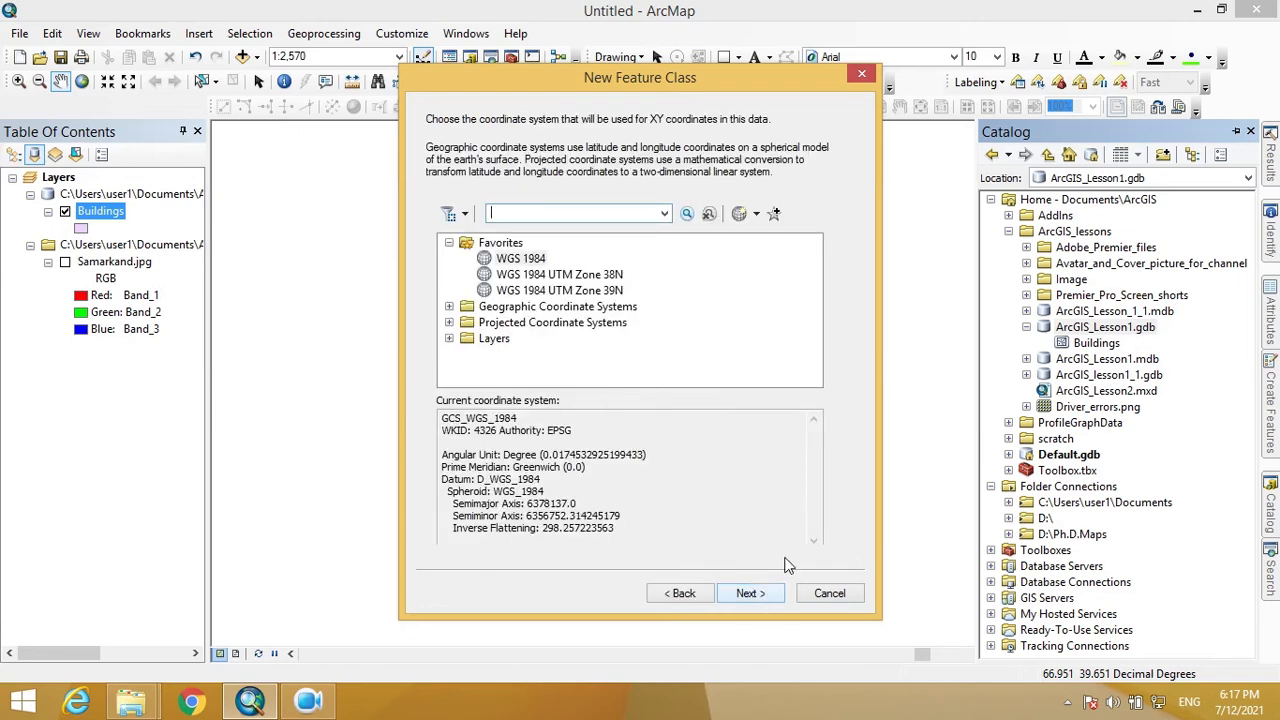
# - Assign WGS 1984 from Favorites as the Points coordinate system and continue
pyautogui.click(449, 307)
pyautogui.scroll(-4, 480, 340)
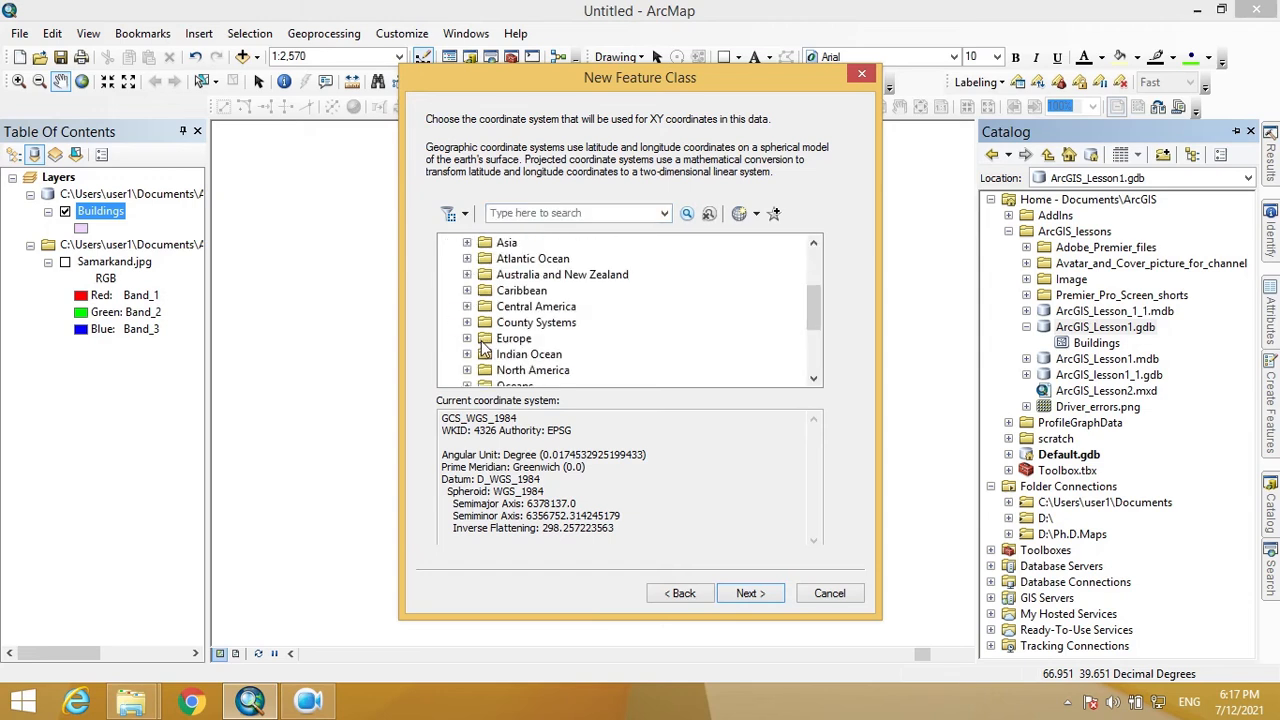
pyautogui.click(466, 338)
pyautogui.scroll(-5, 495, 340)
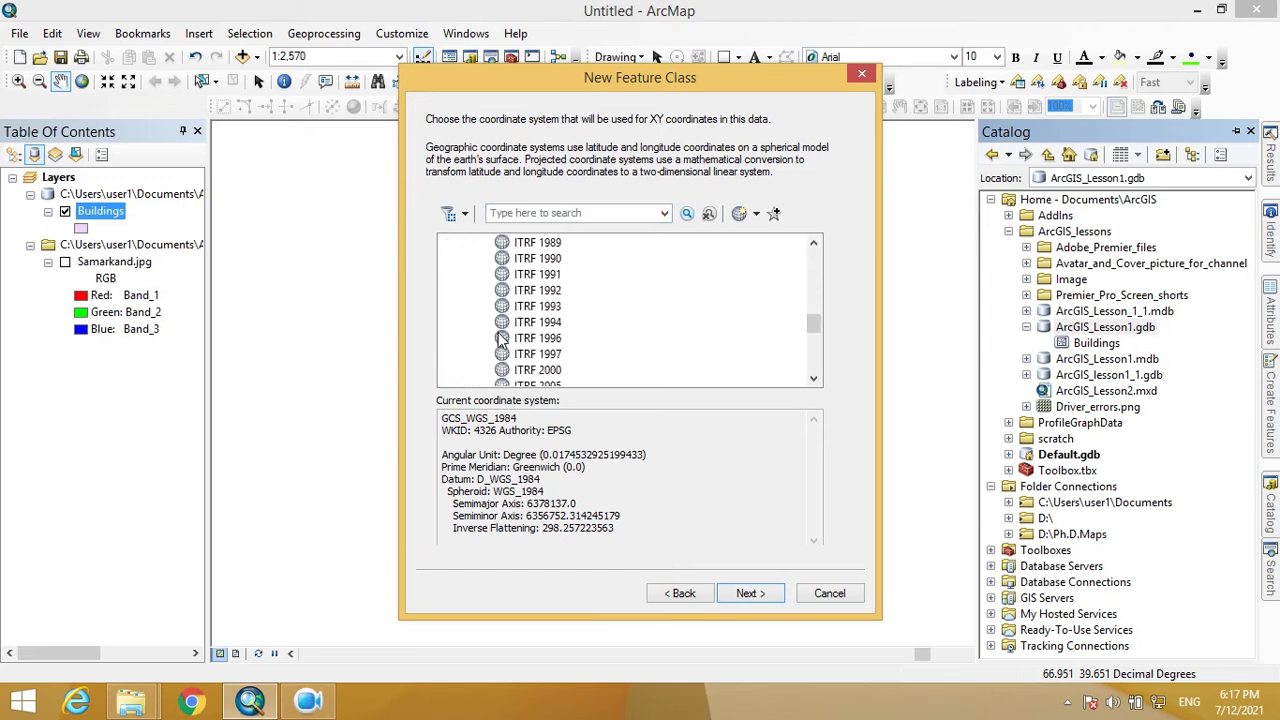
pyautogui.scroll(-3, 500, 342)
pyautogui.scroll(1, 520, 340)
pyautogui.click(540, 340)
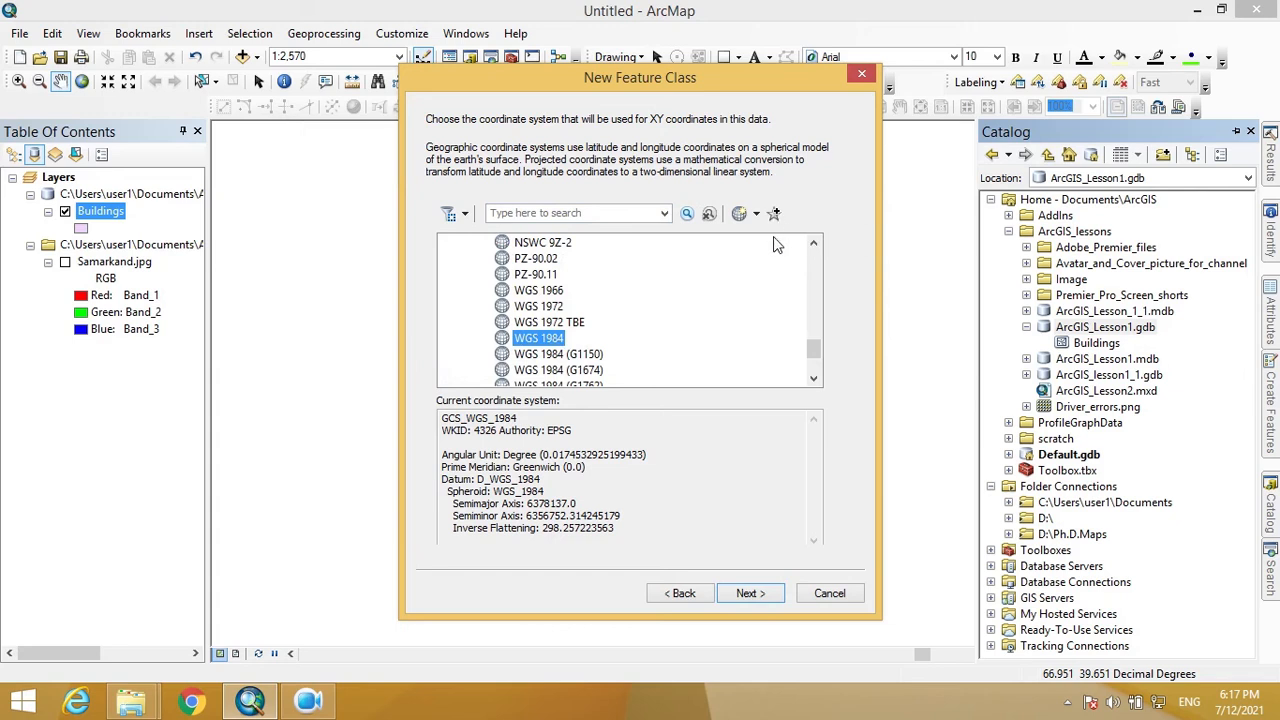
pyautogui.scroll(10, 753, 320)
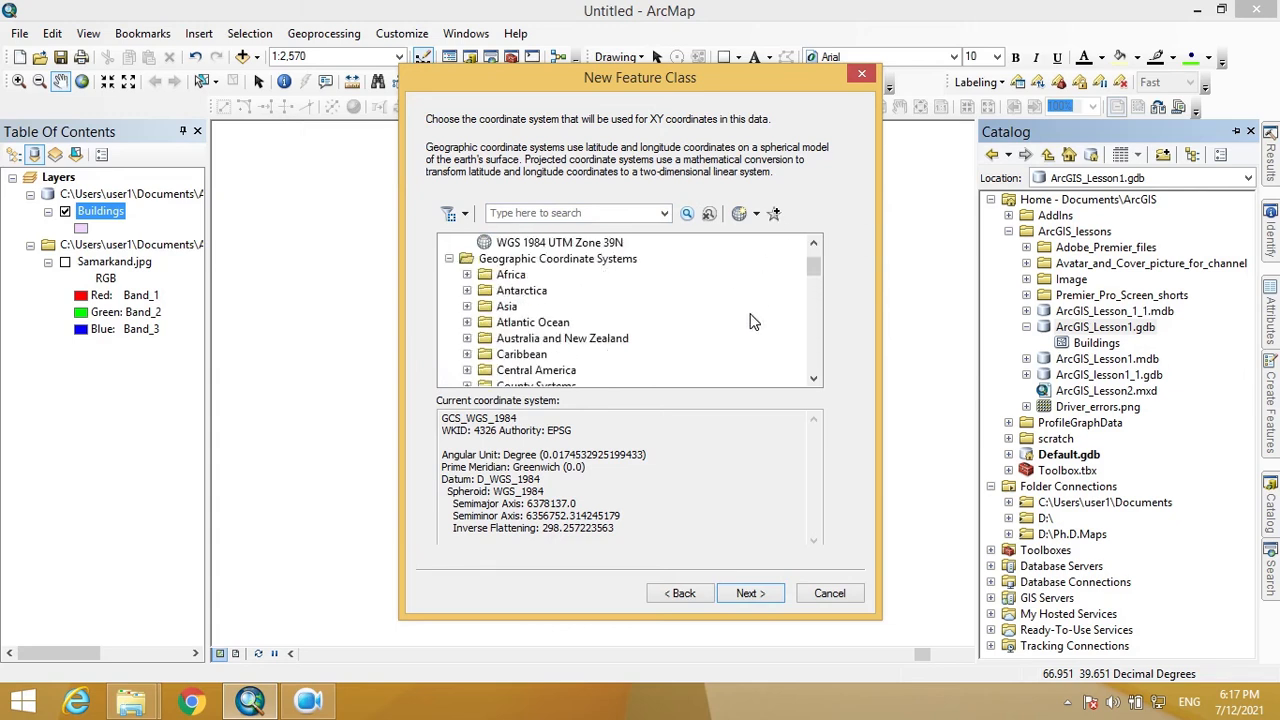
pyautogui.scroll(1, 745, 320)
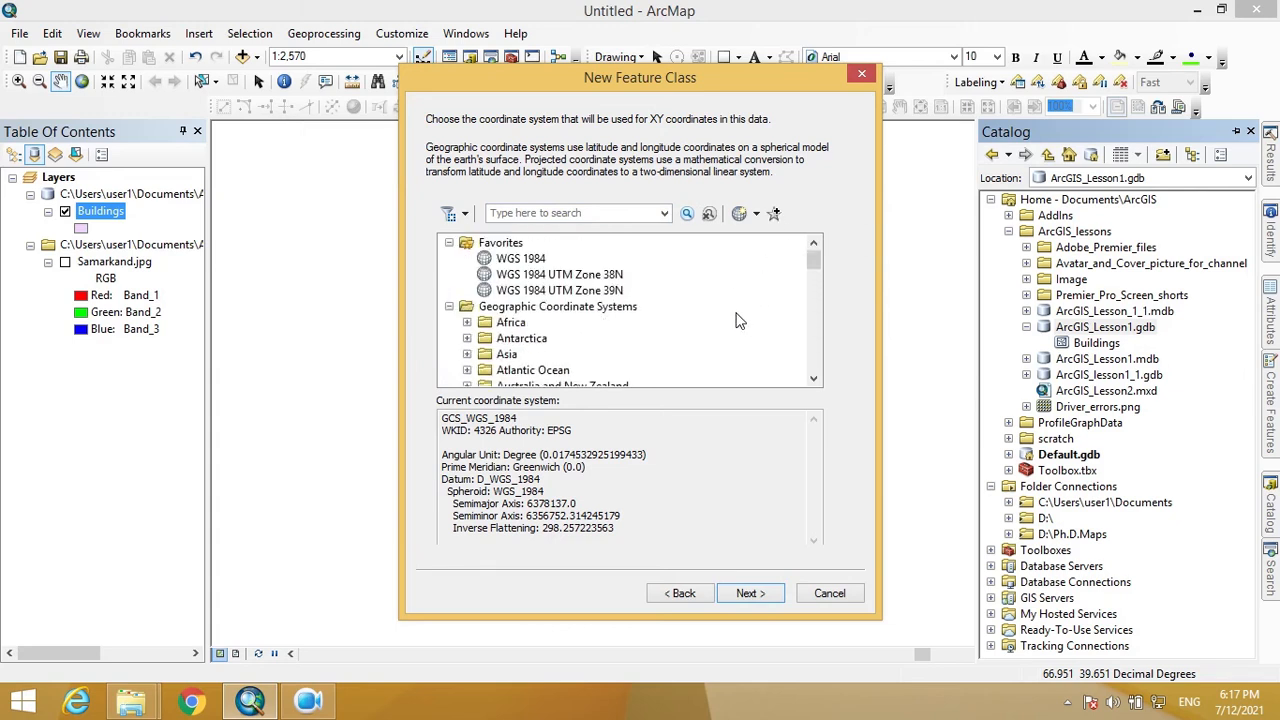
pyautogui.click(450, 308)
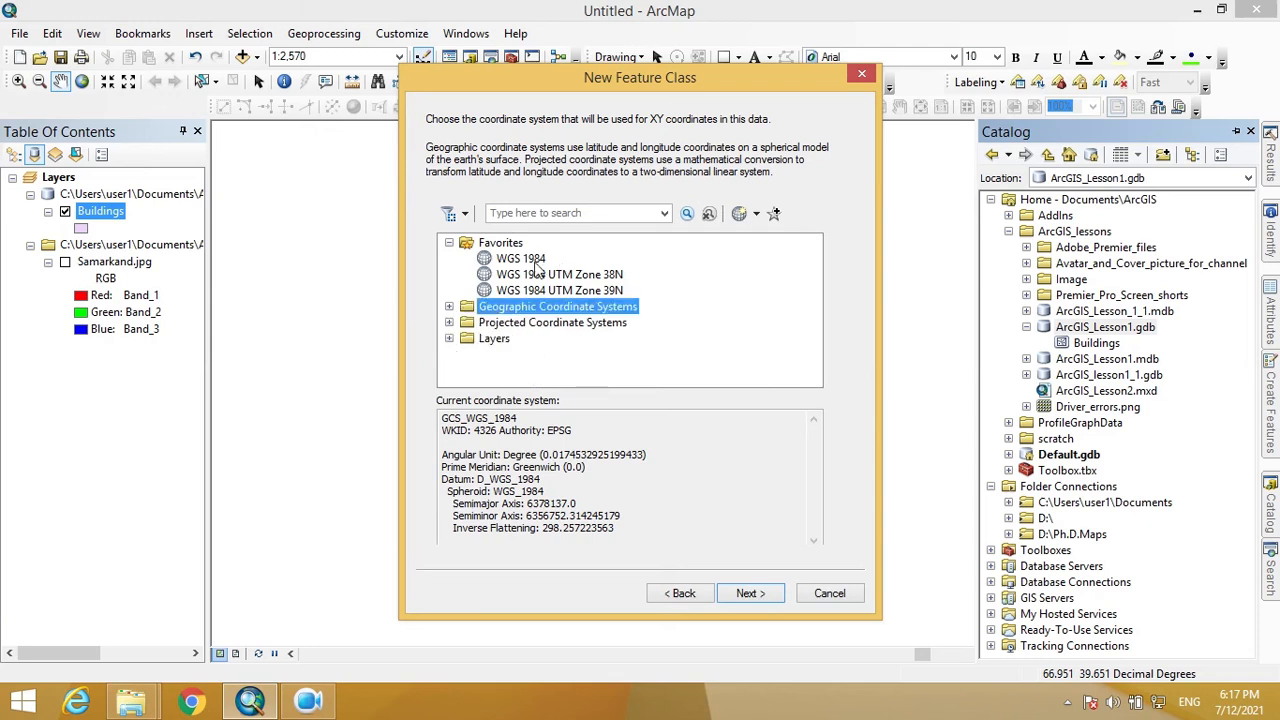
pyautogui.click(530, 260)
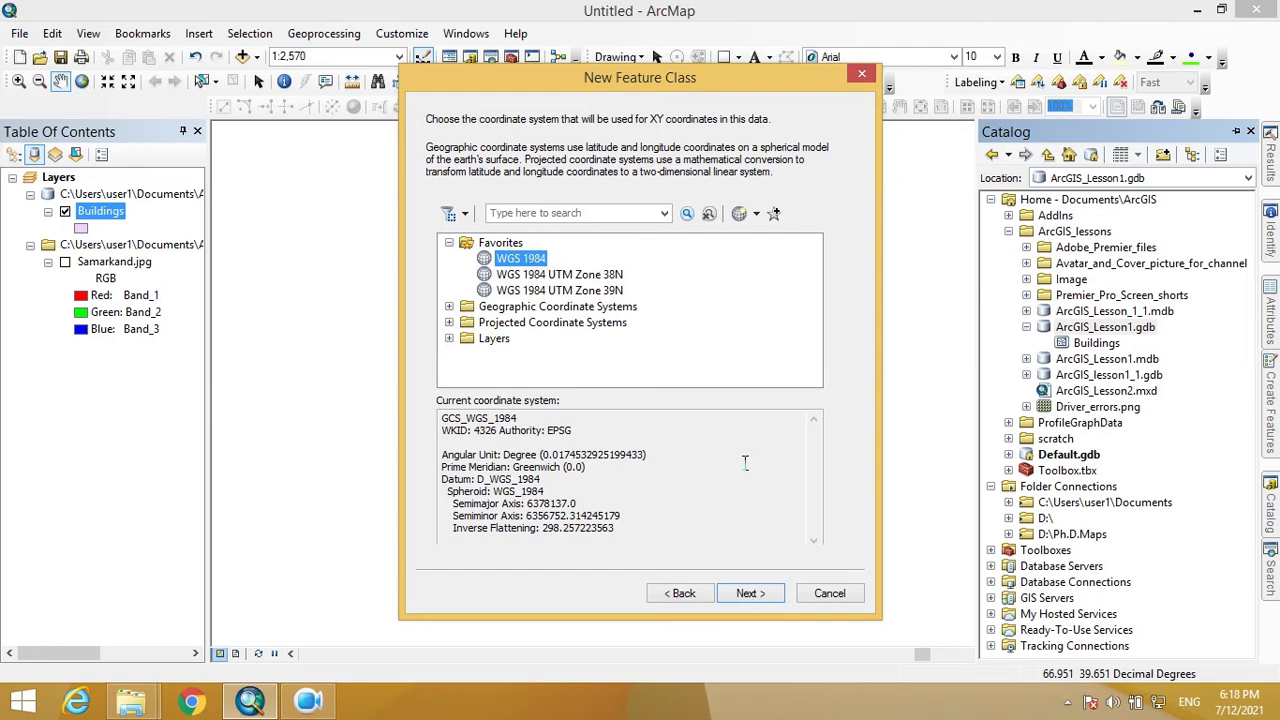
pyautogui.click(752, 594)
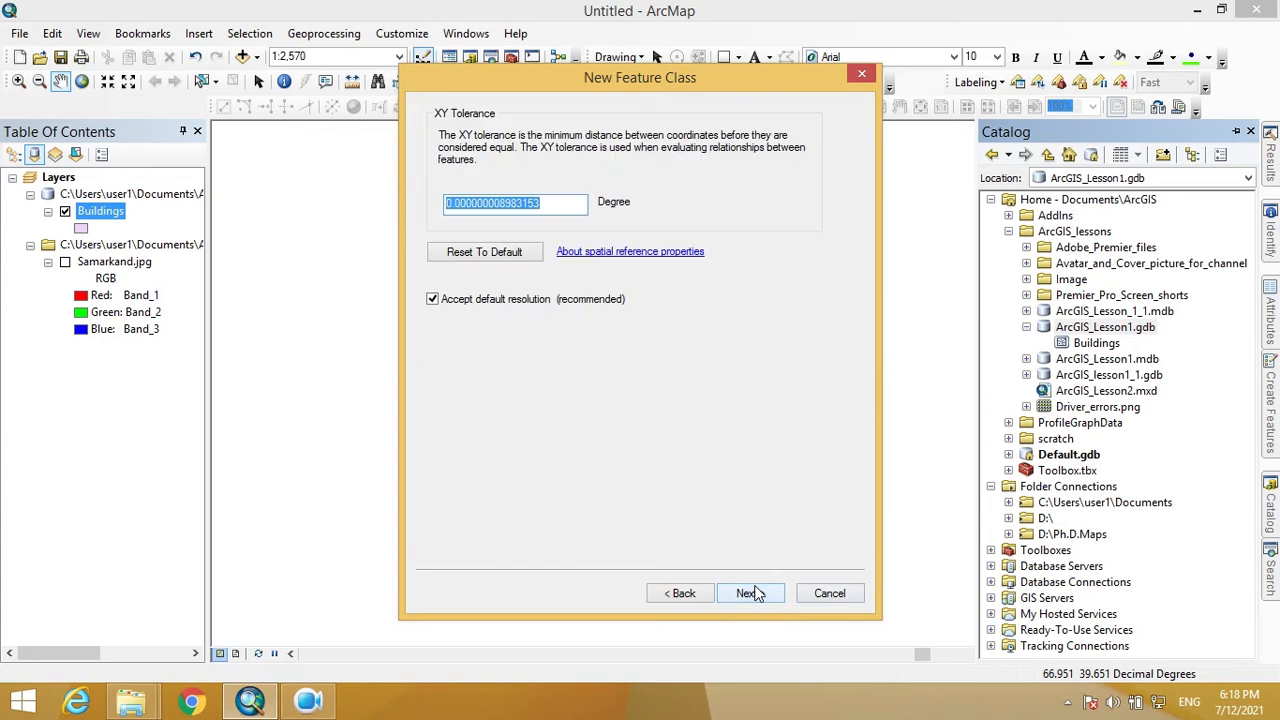
# - Accept default tolerance and storage settings, then begin importing fields from an existing class
pyautogui.click(752, 594)
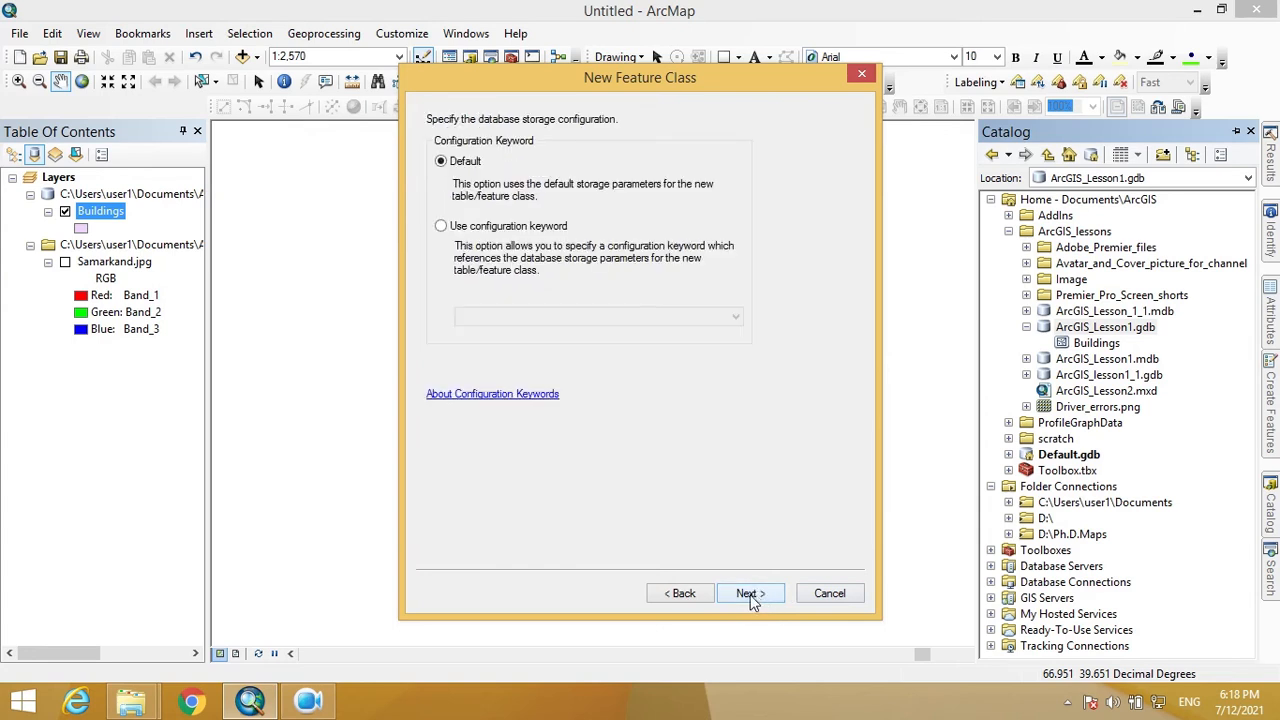
pyautogui.click(752, 594)
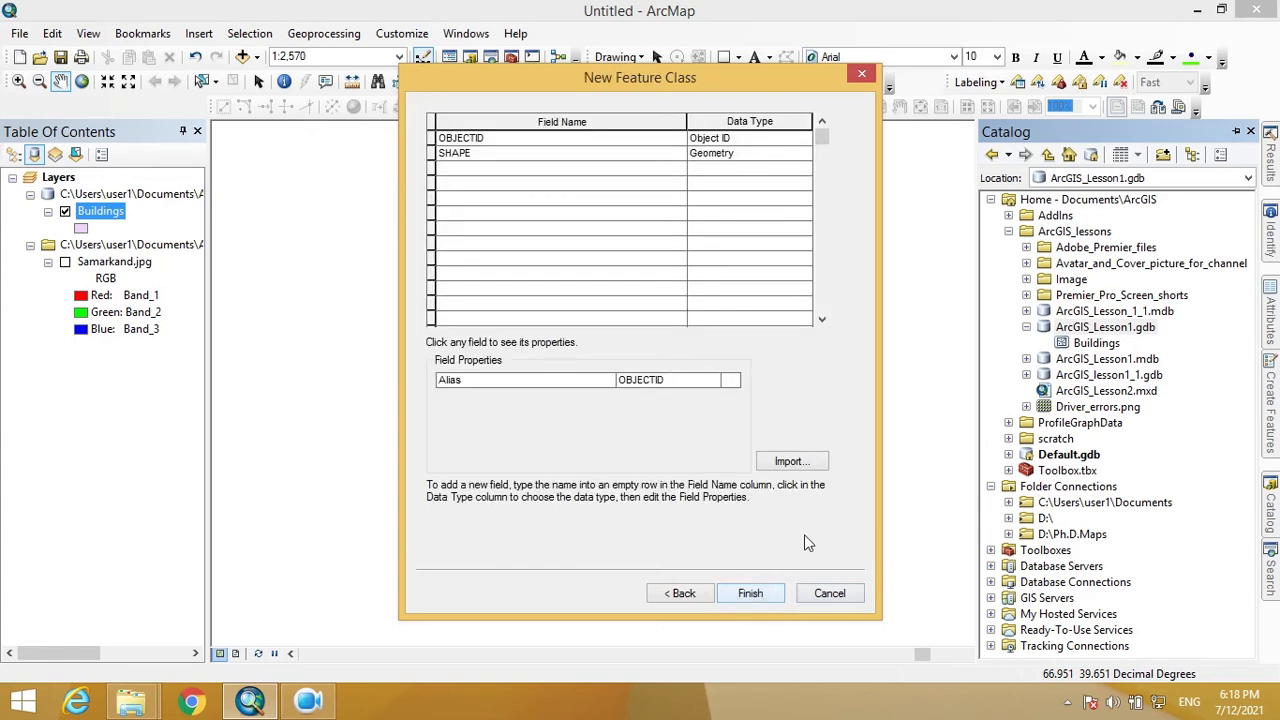
pyautogui.click(484, 170)
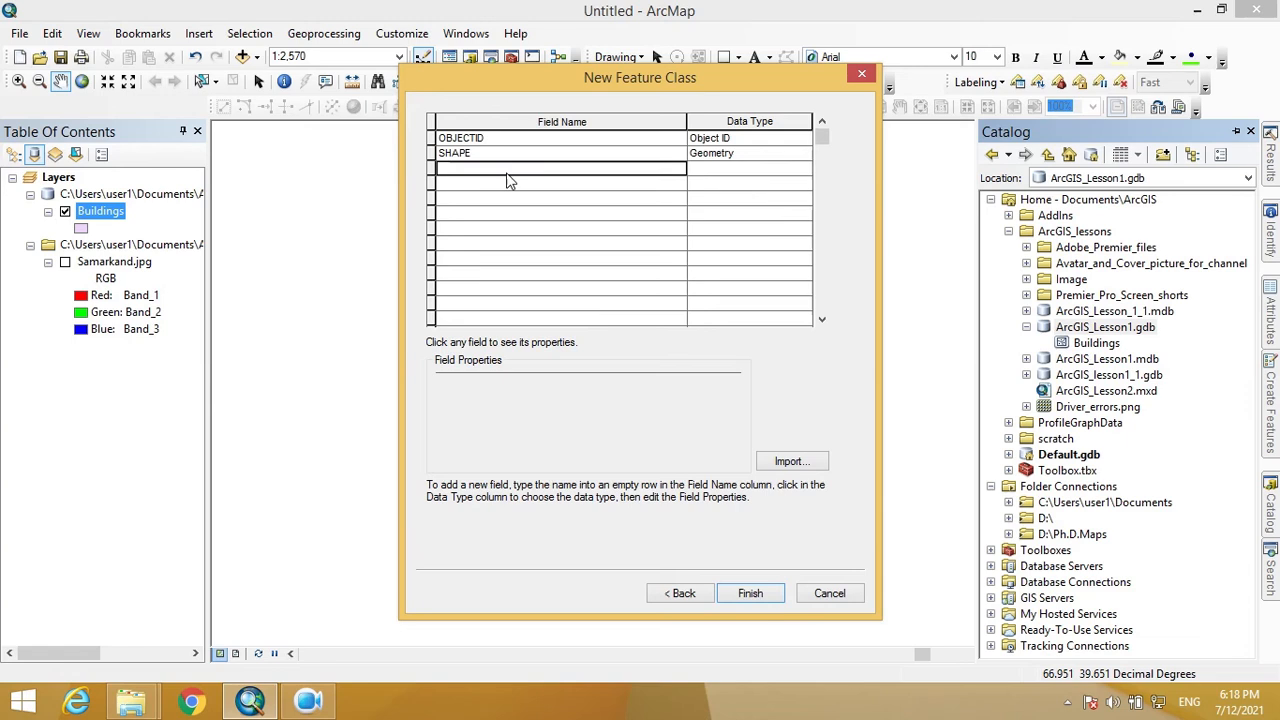
pyautogui.click(789, 464)
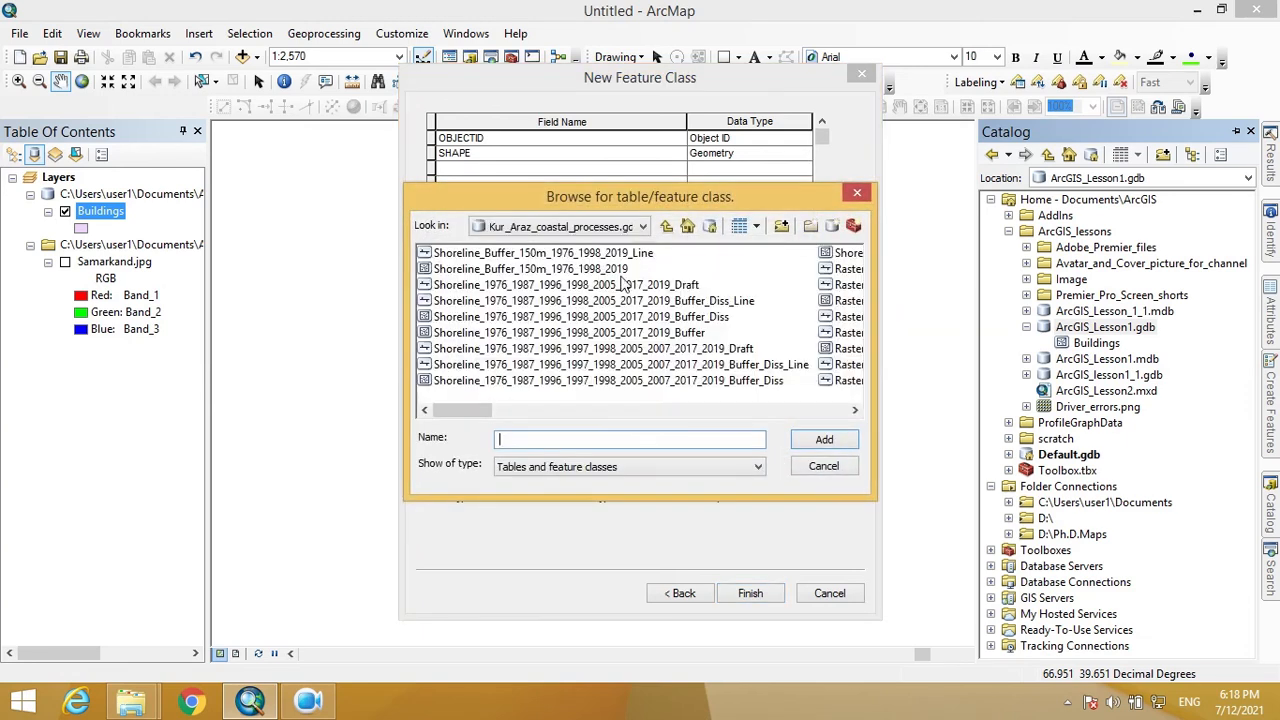
# - Browse to Documents\ArcGIS\ArcGIS_lessons\ArcGIS_Lesson1.gdb in the import dialog
pyautogui.click(610, 228)
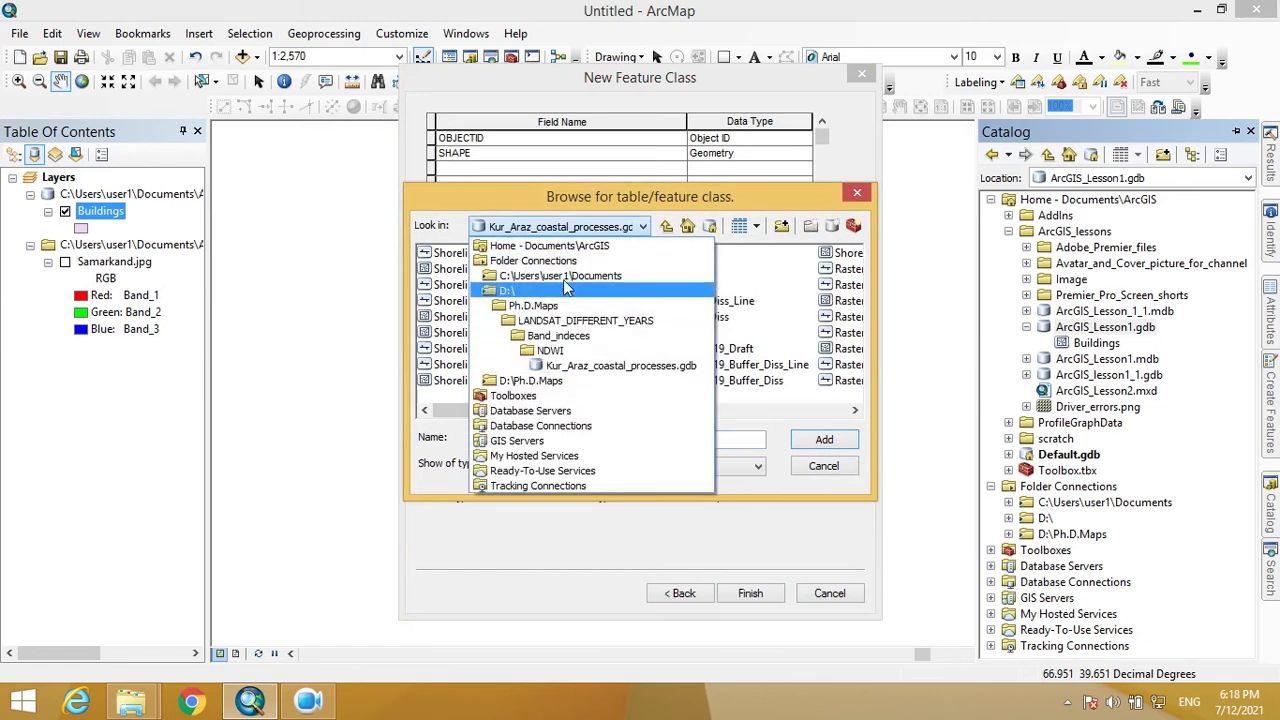
pyautogui.click(555, 246)
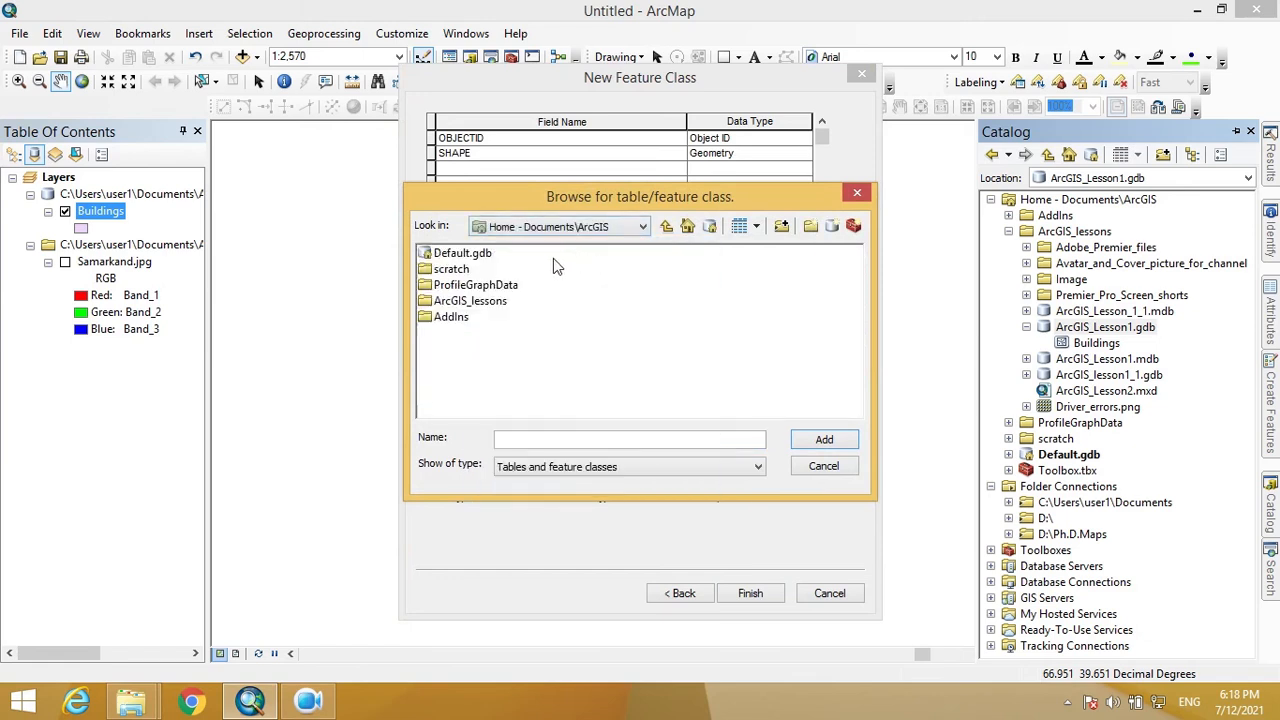
pyautogui.click(495, 302)
pyautogui.click(498, 304)
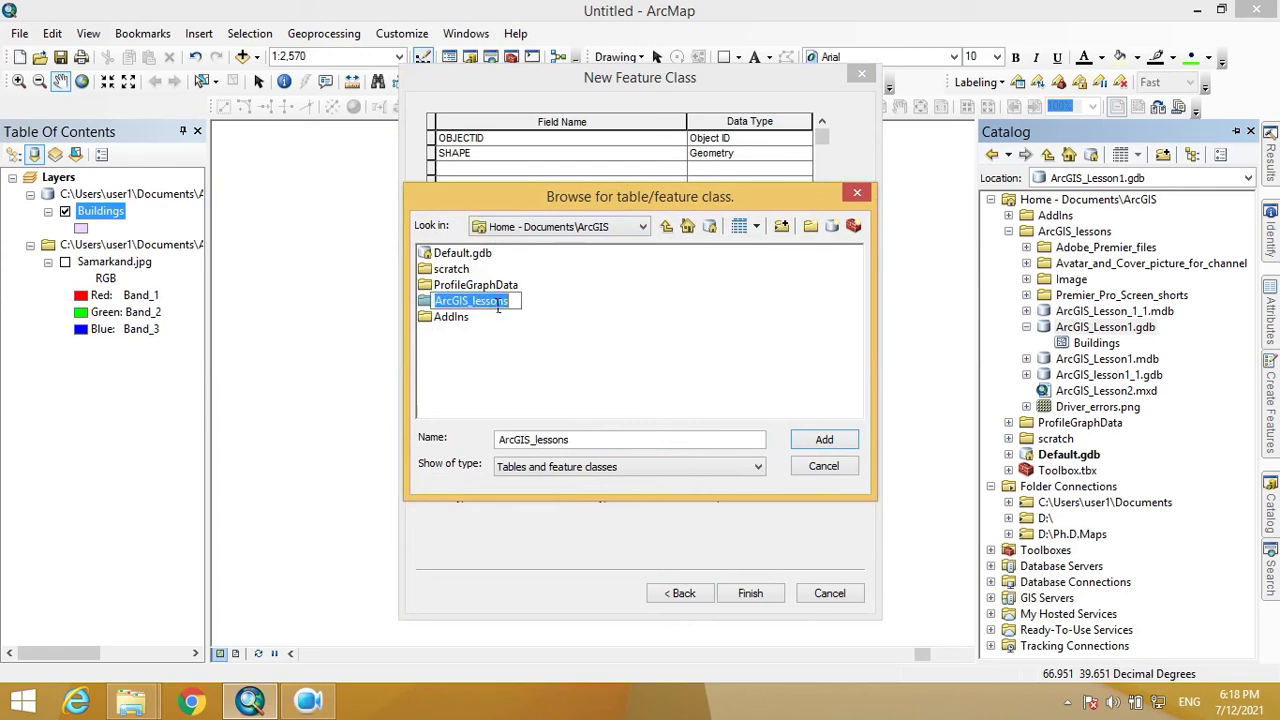
pyautogui.doubleClick(491, 302)
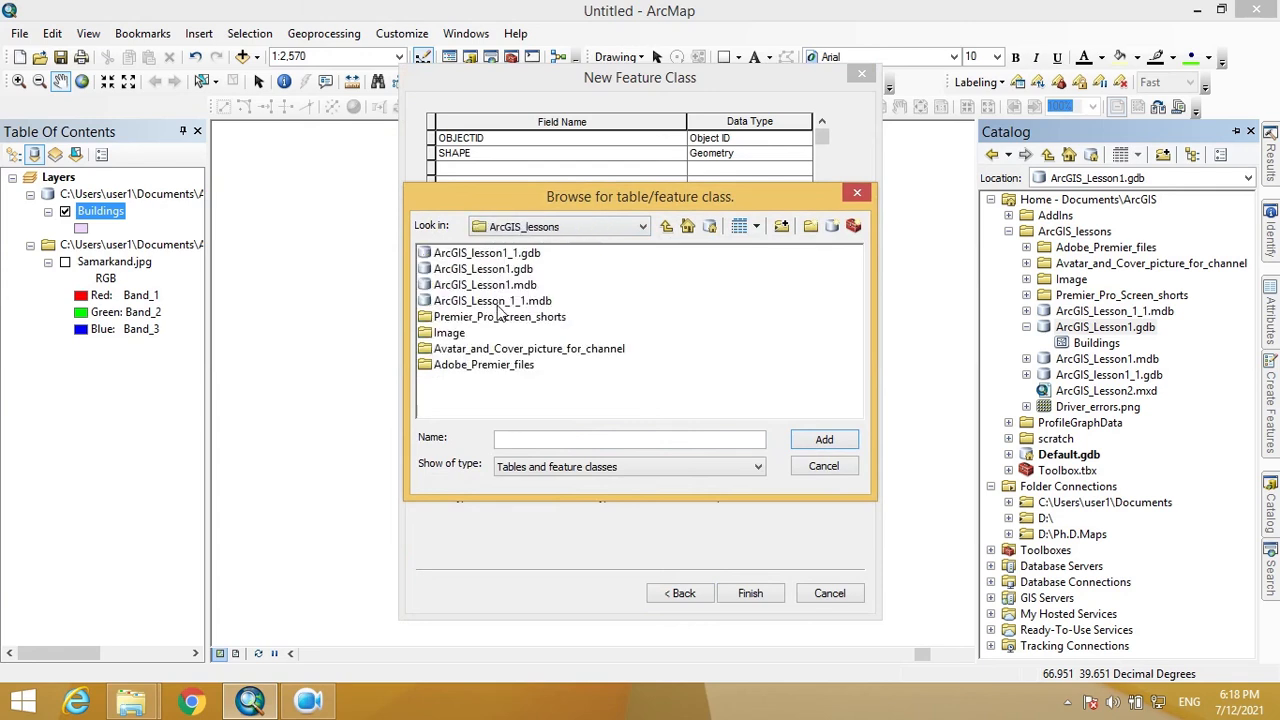
pyautogui.doubleClick(506, 270)
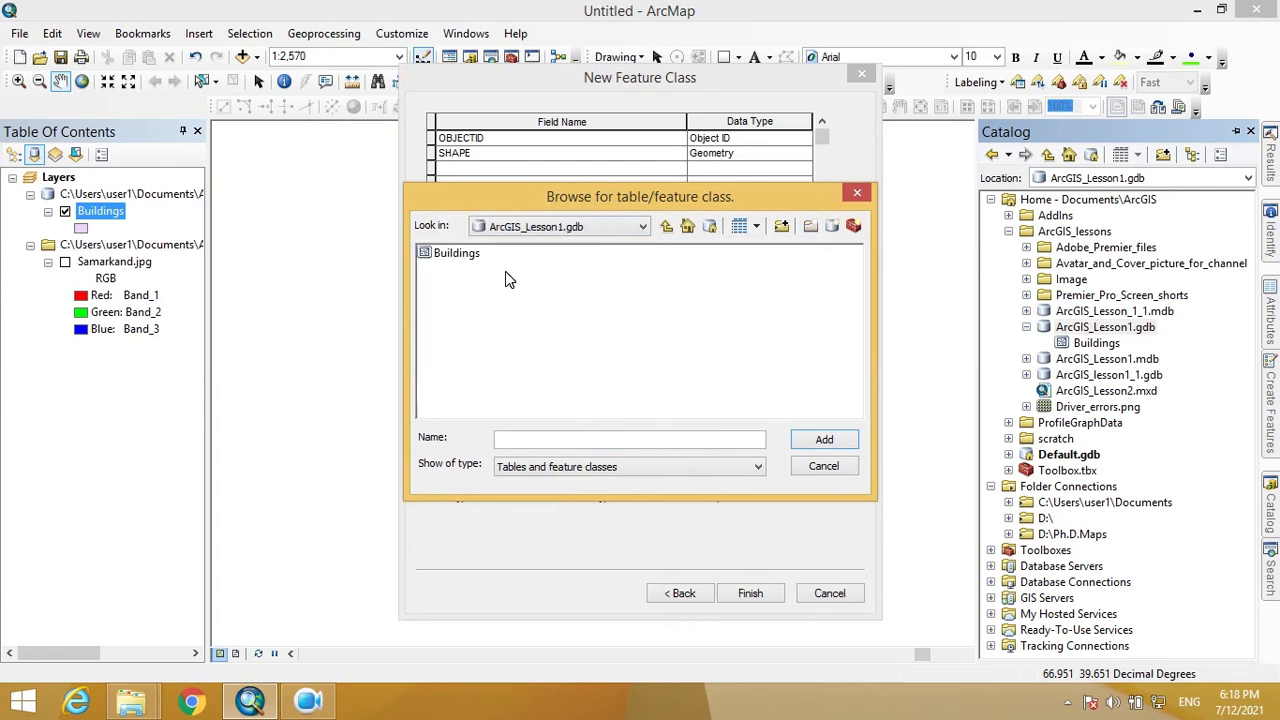
# - Select the Buildings feature class and add its Type and Name fields to Points
pyautogui.click(451, 259)
pyautogui.click(451, 260)
pyautogui.click(577, 225)
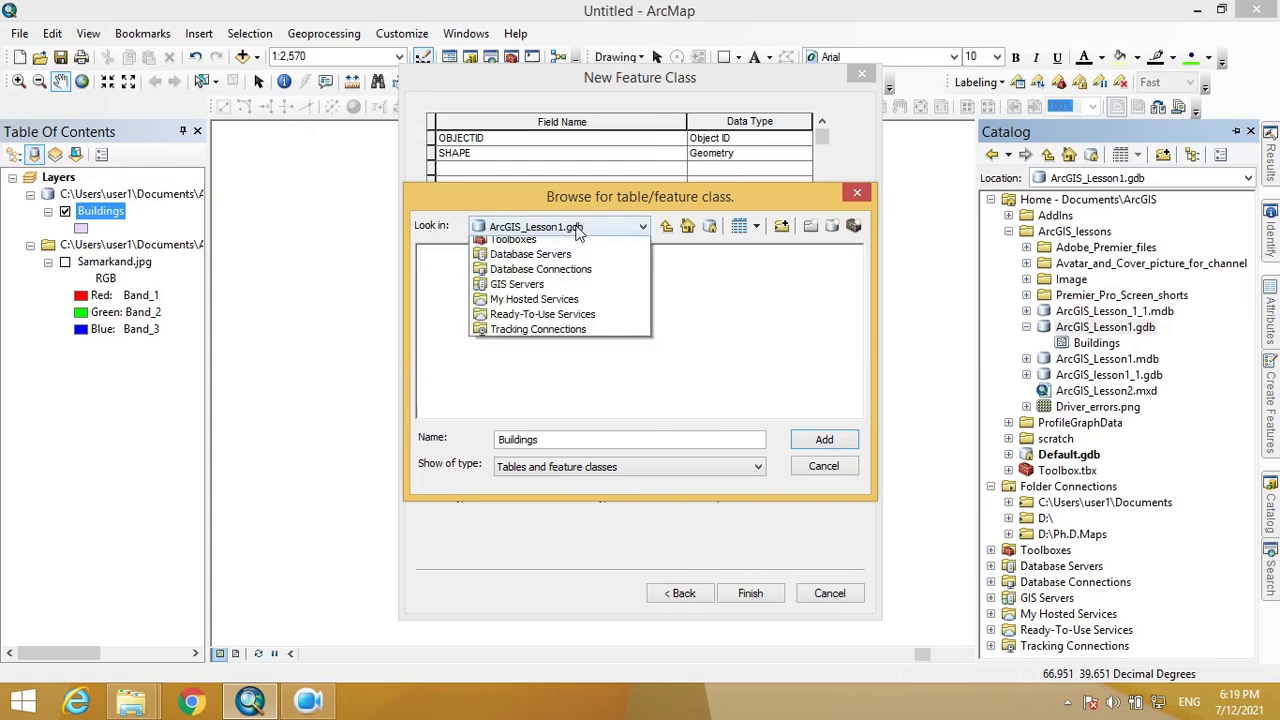
pyautogui.click(684, 283)
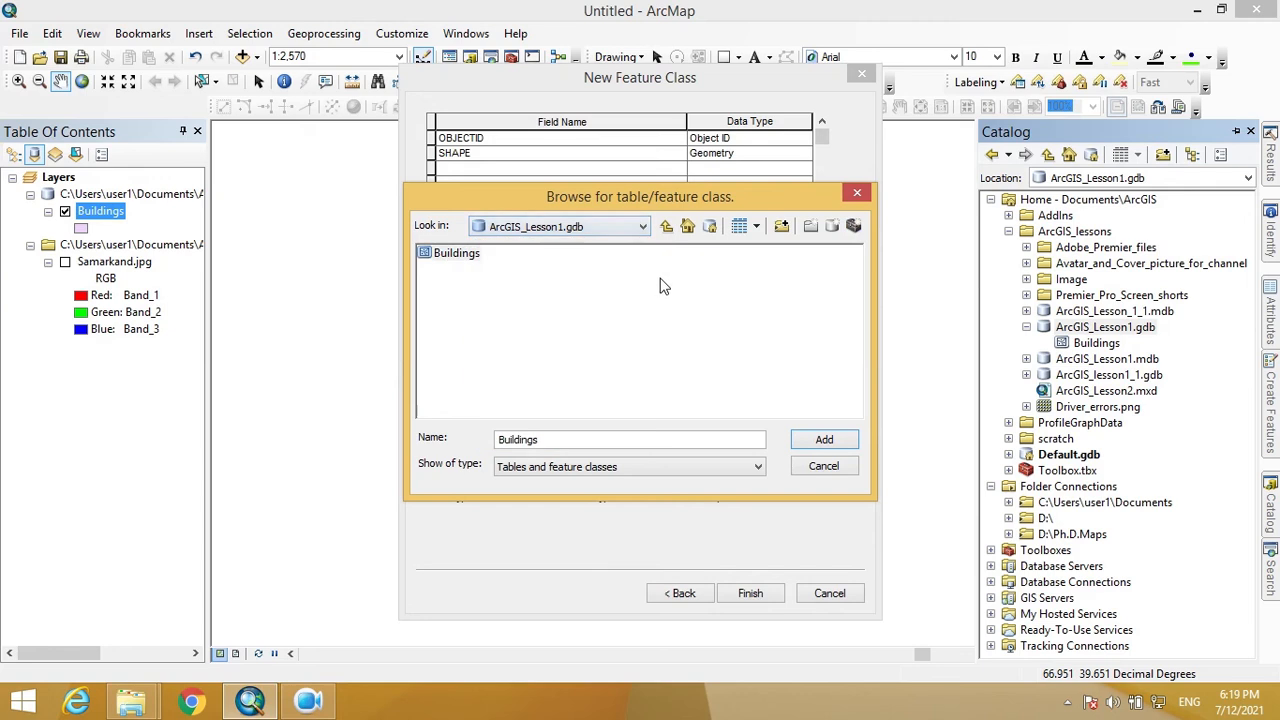
pyautogui.click(464, 258)
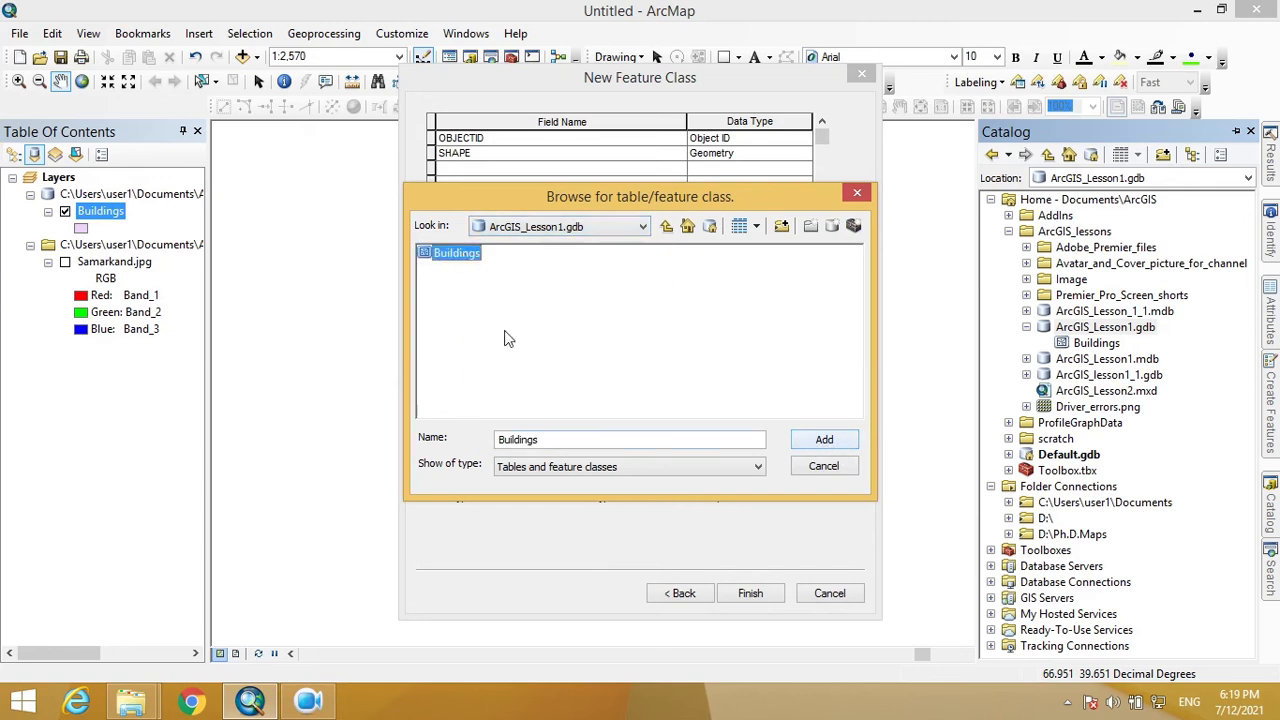
pyautogui.click(450, 254)
pyautogui.click(502, 288)
pyautogui.click(464, 262)
pyautogui.click(836, 443)
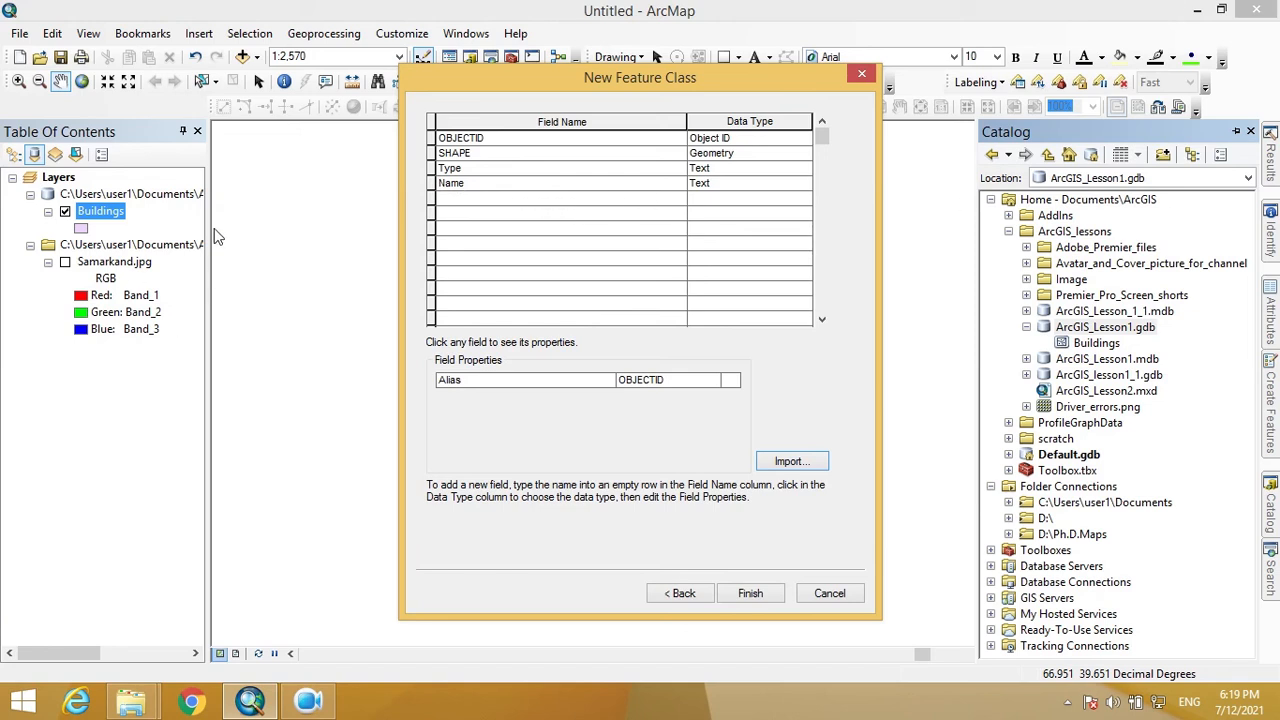
# - Finish the Points feature class and start a new feature class named Streets
pyautogui.click(749, 593)
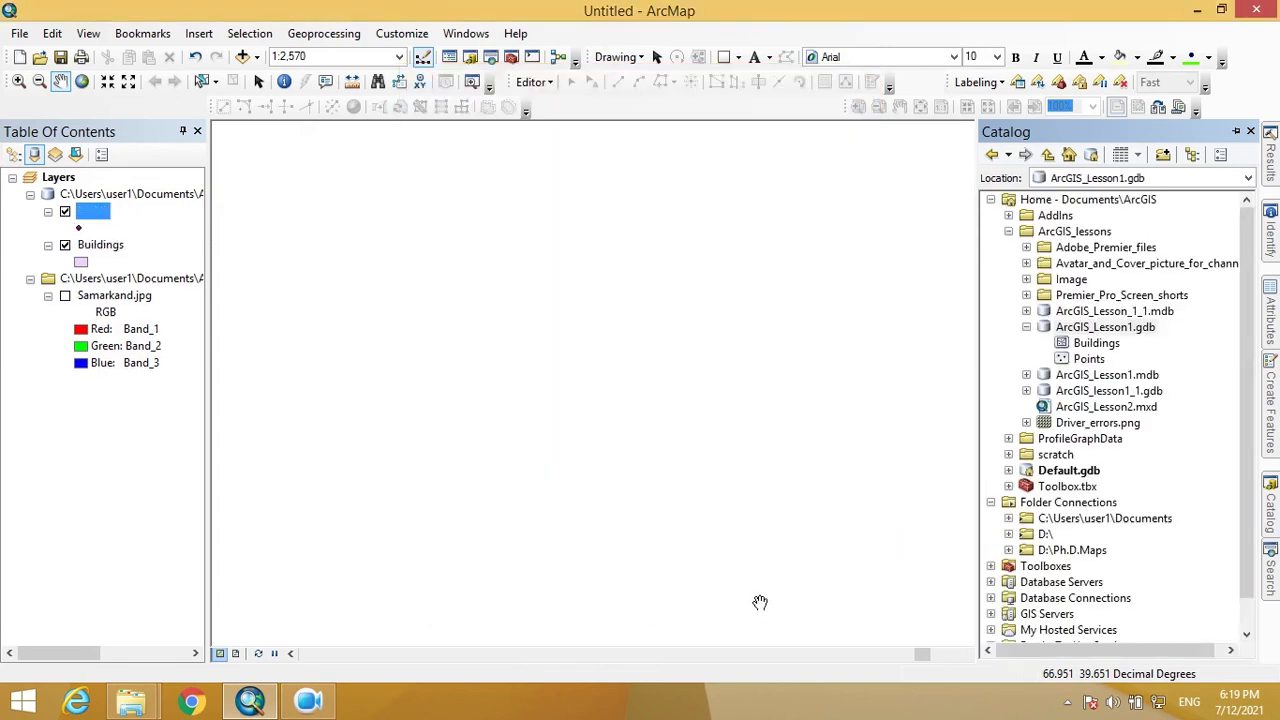
pyautogui.rightClick(1121, 330)
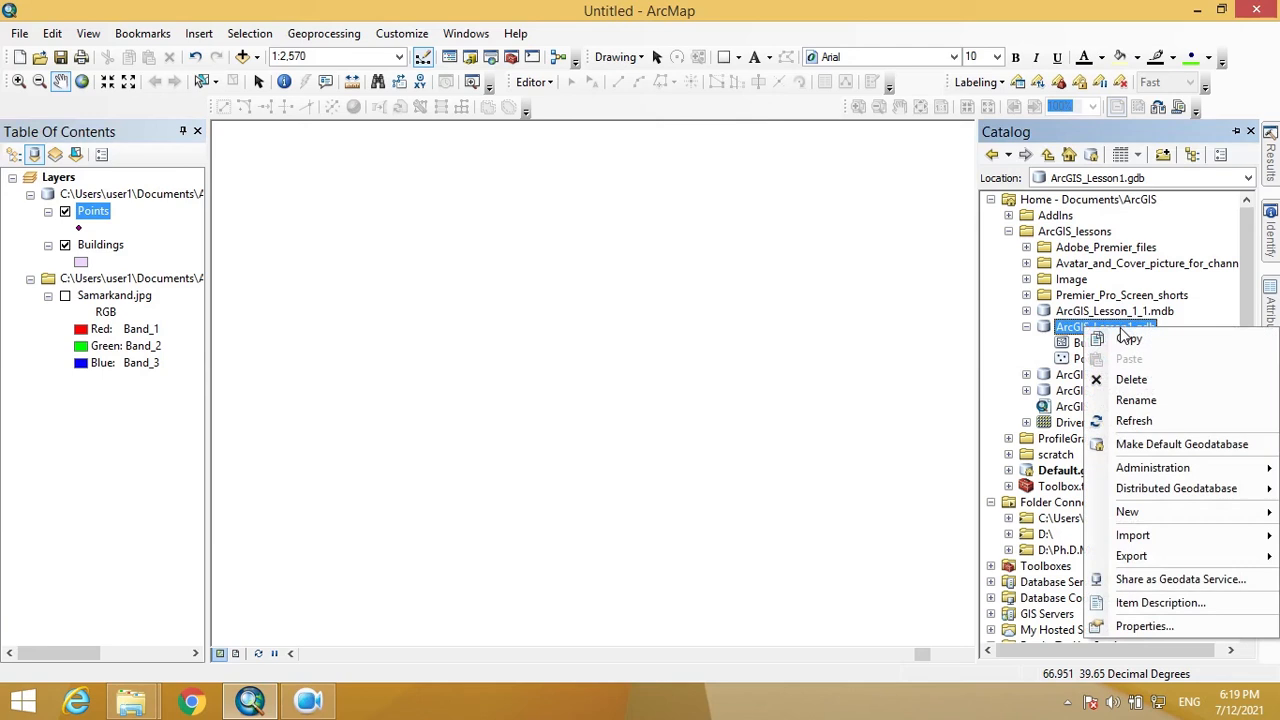
pyautogui.moveTo(1158, 520)
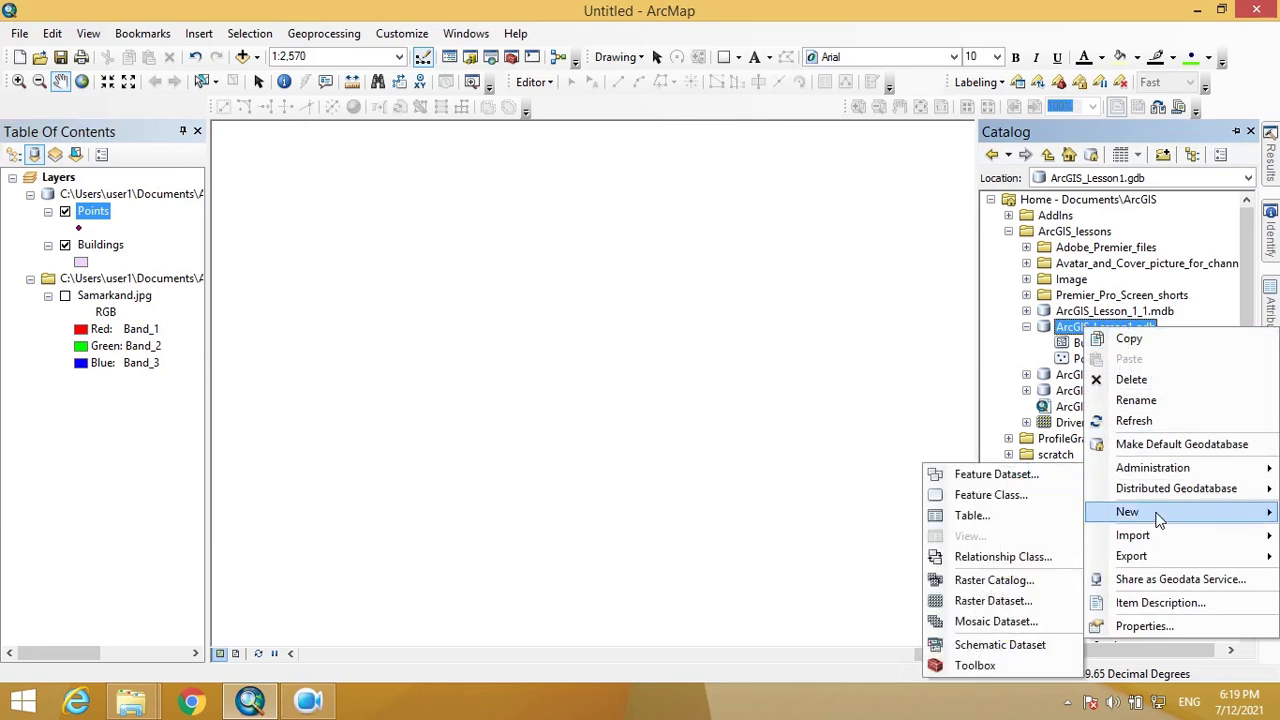
pyautogui.click(1020, 498)
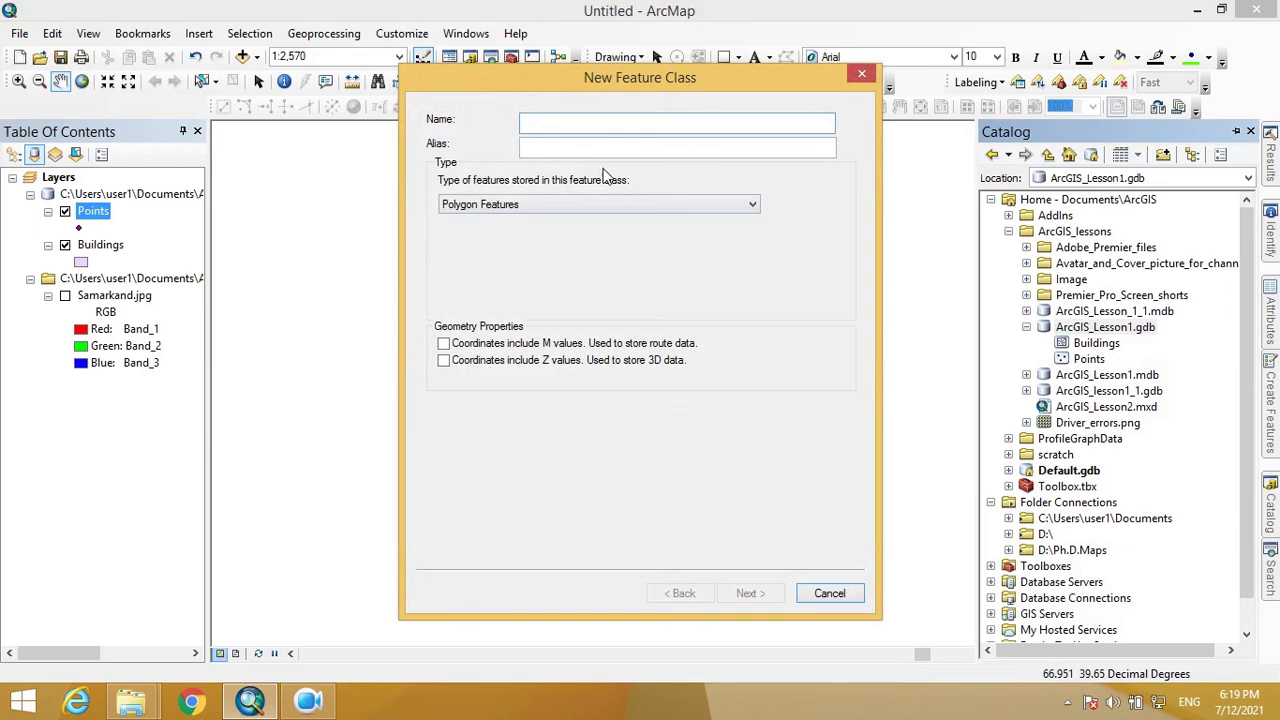
pyautogui.write('Streets')
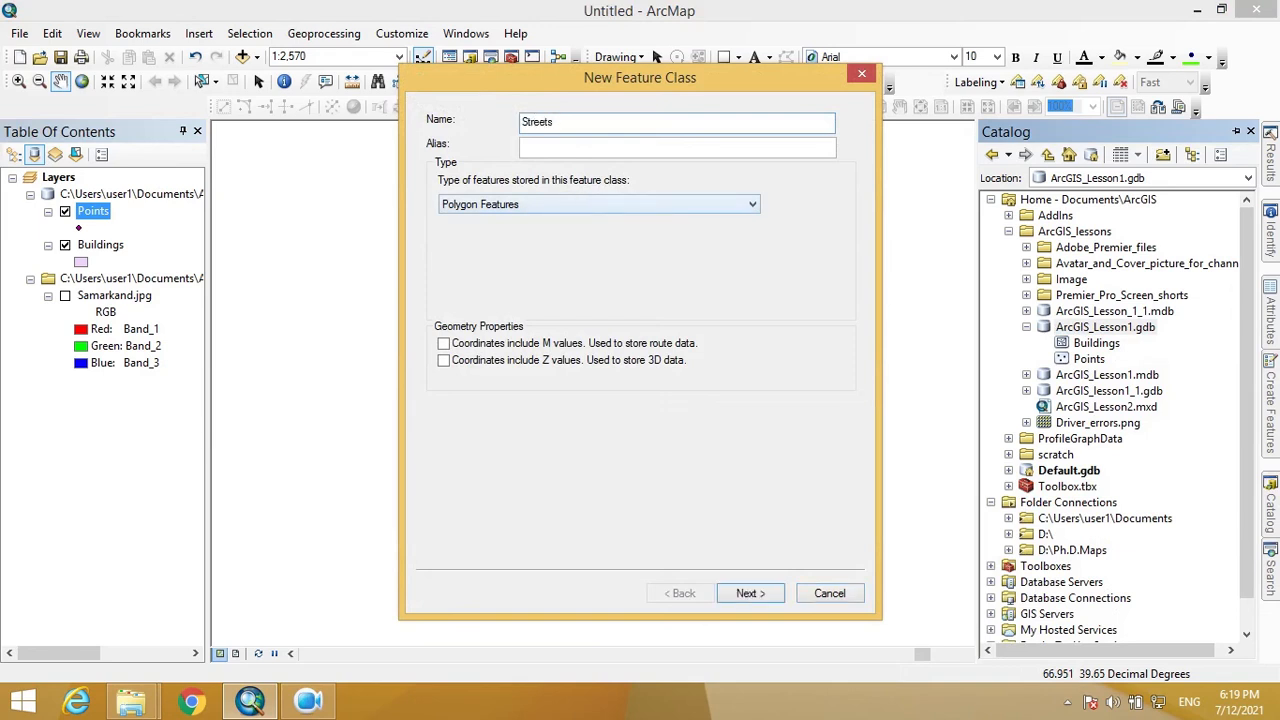
# - Make Streets a line feature class in WGS 1984 with default tolerance and storage
pyautogui.click(563, 206)
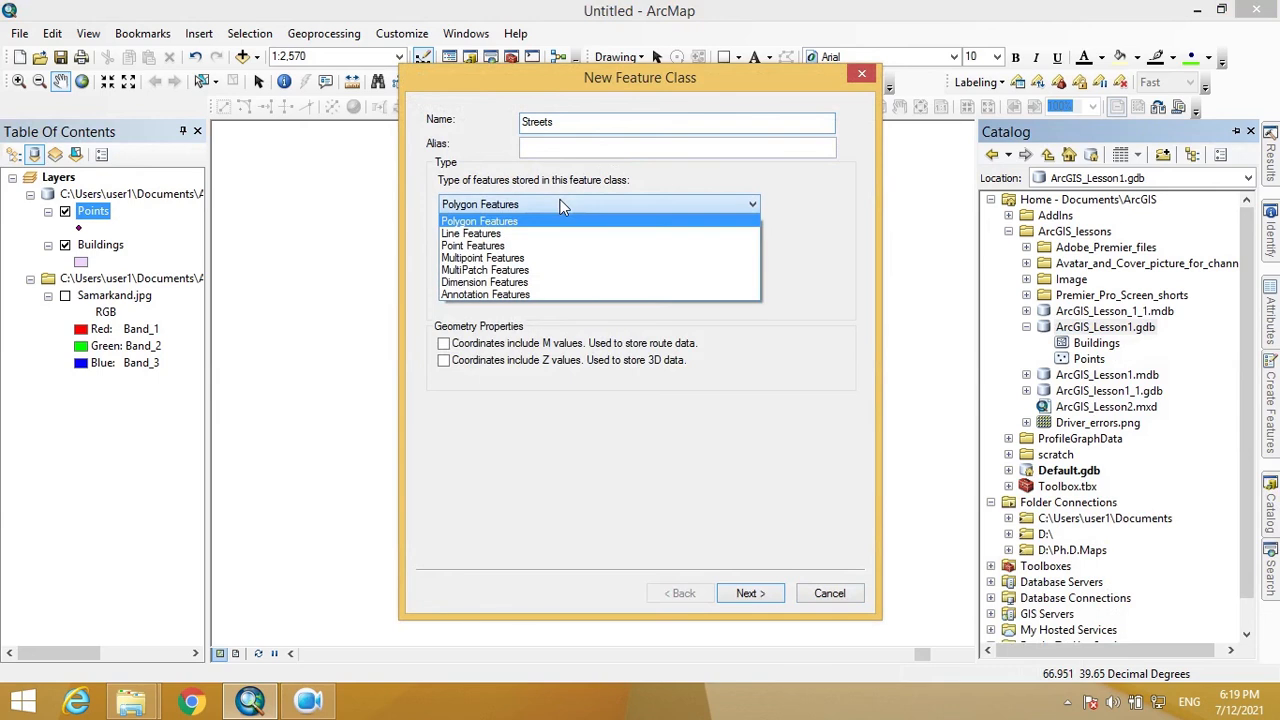
pyautogui.click(485, 236)
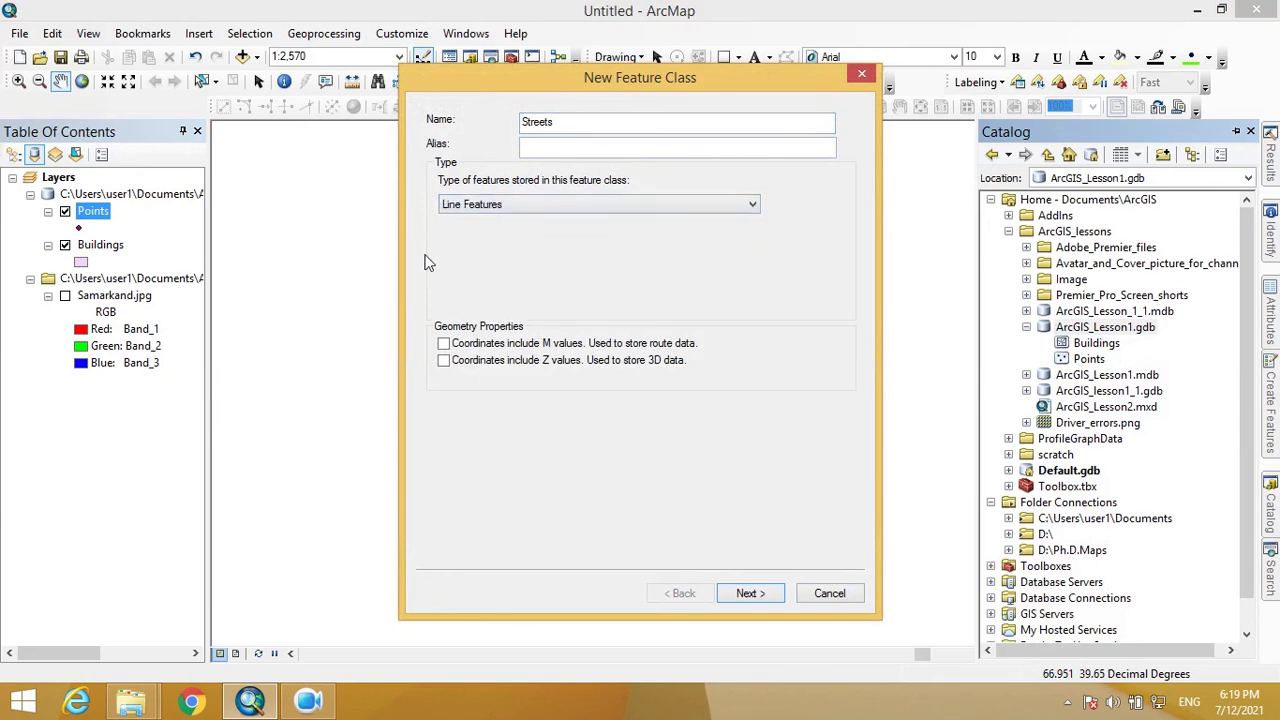
pyautogui.click(764, 593)
pyautogui.click(519, 259)
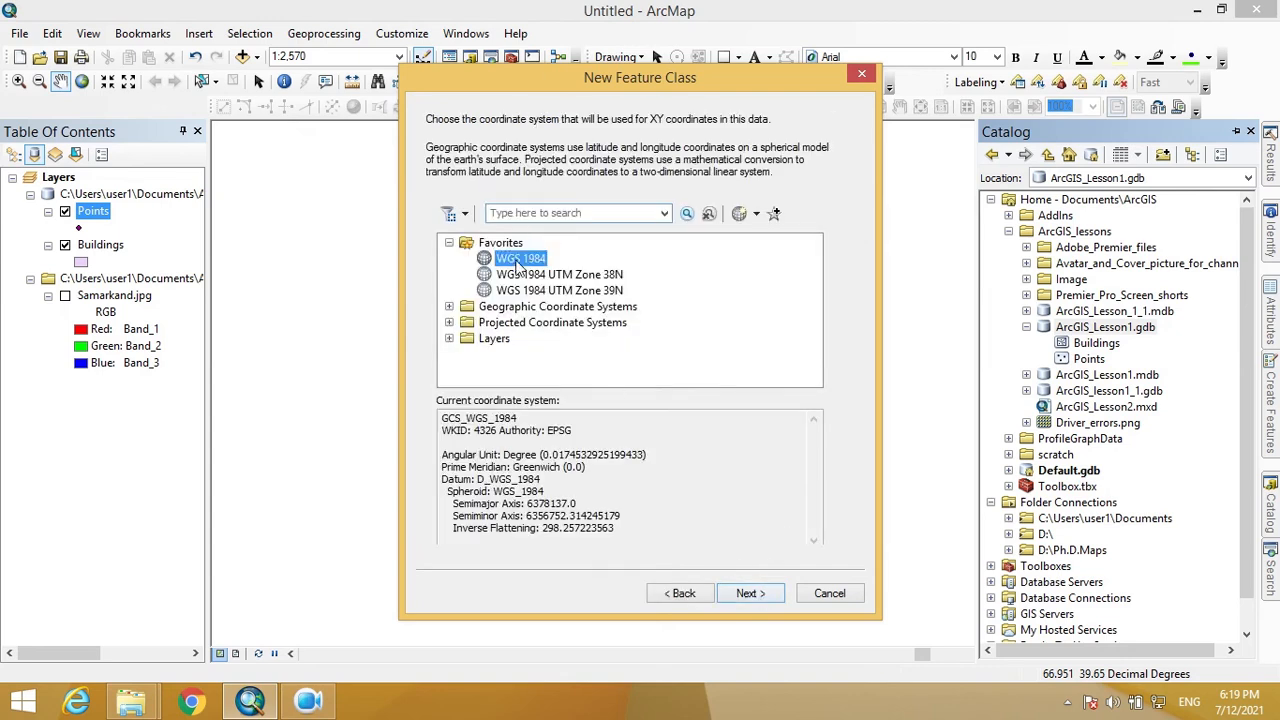
pyautogui.click(762, 596)
pyautogui.click(752, 594)
pyautogui.click(750, 594)
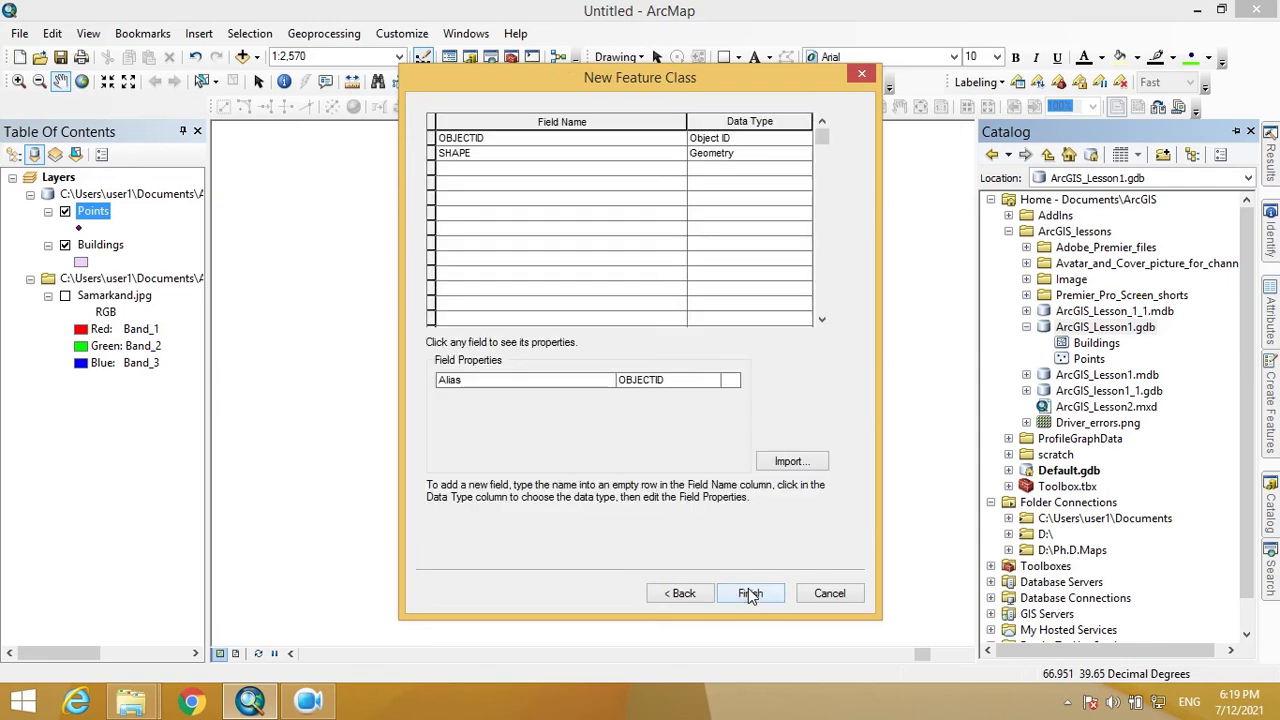
# - Import the Type and Name fields from Buildings and create the Streets class
pyautogui.click(790, 461)
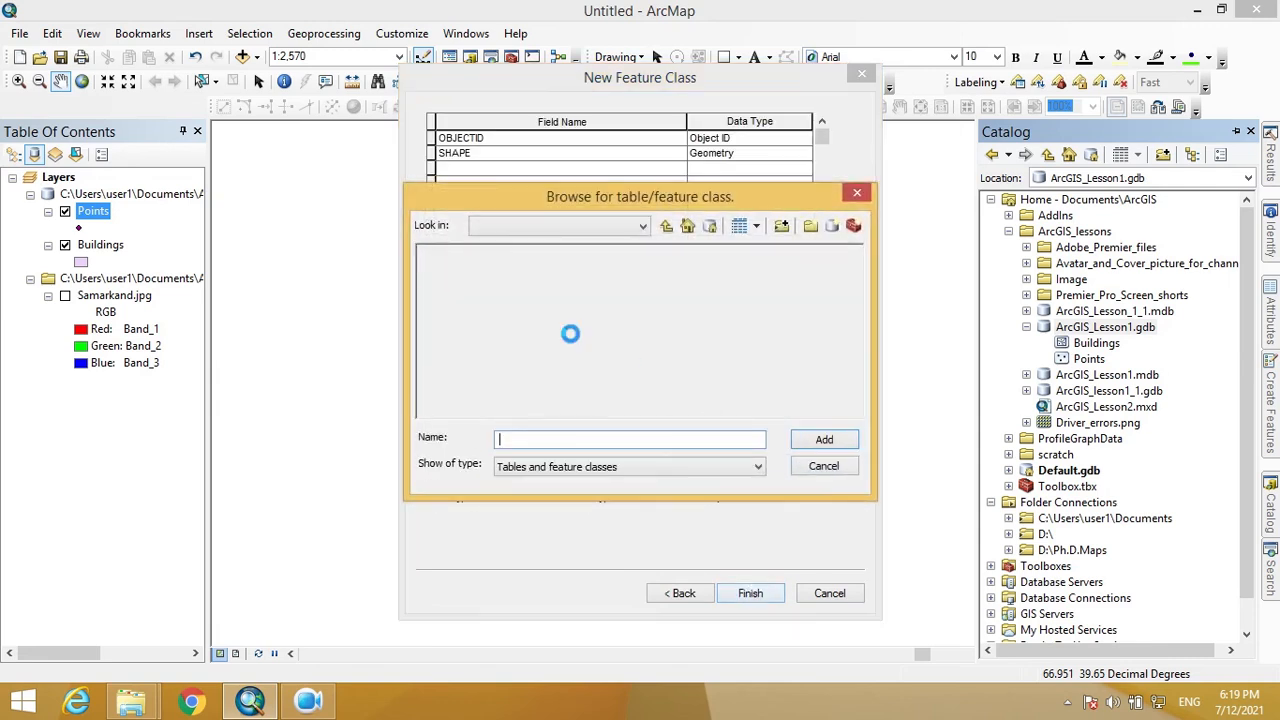
pyautogui.click(456, 268)
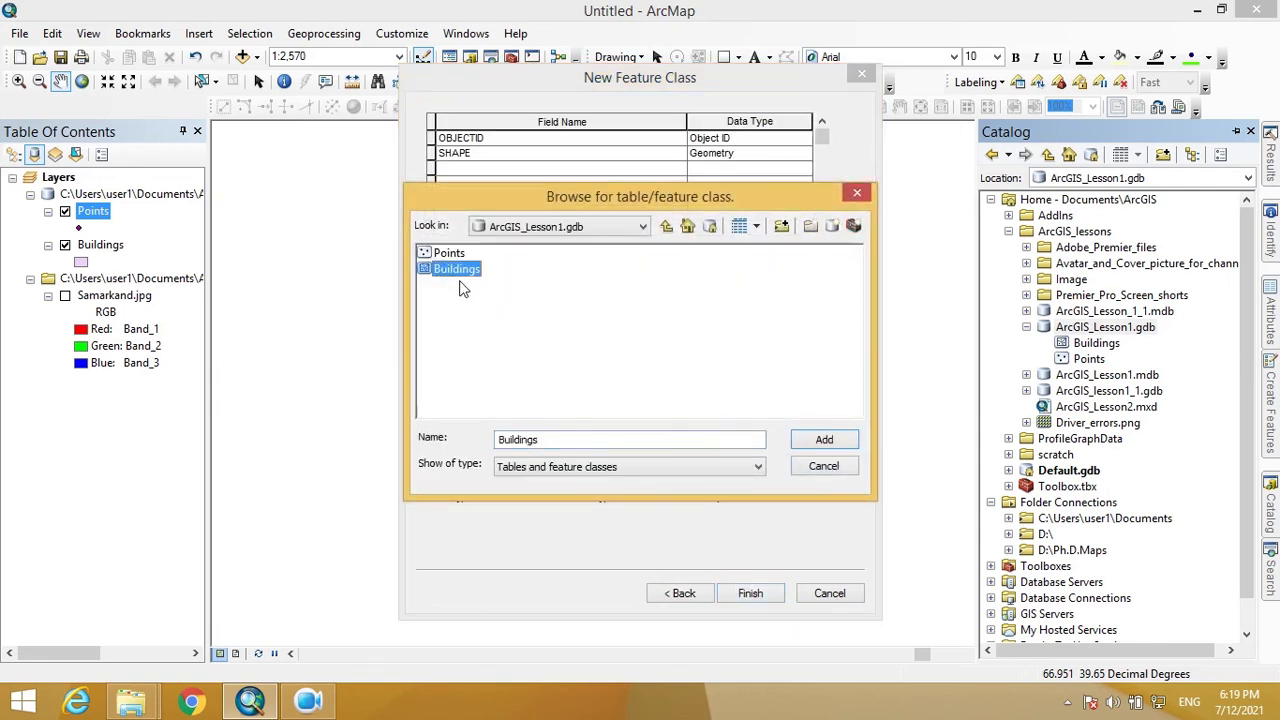
pyautogui.click(824, 441)
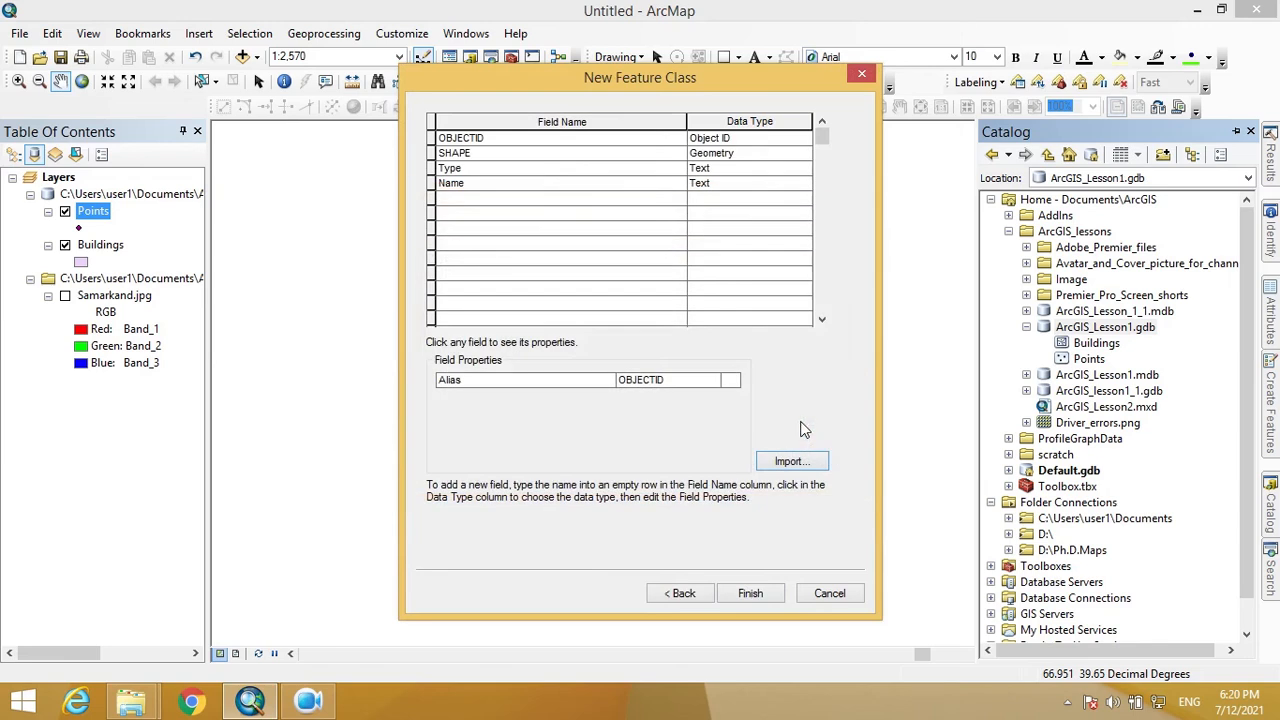
pyautogui.click(750, 593)
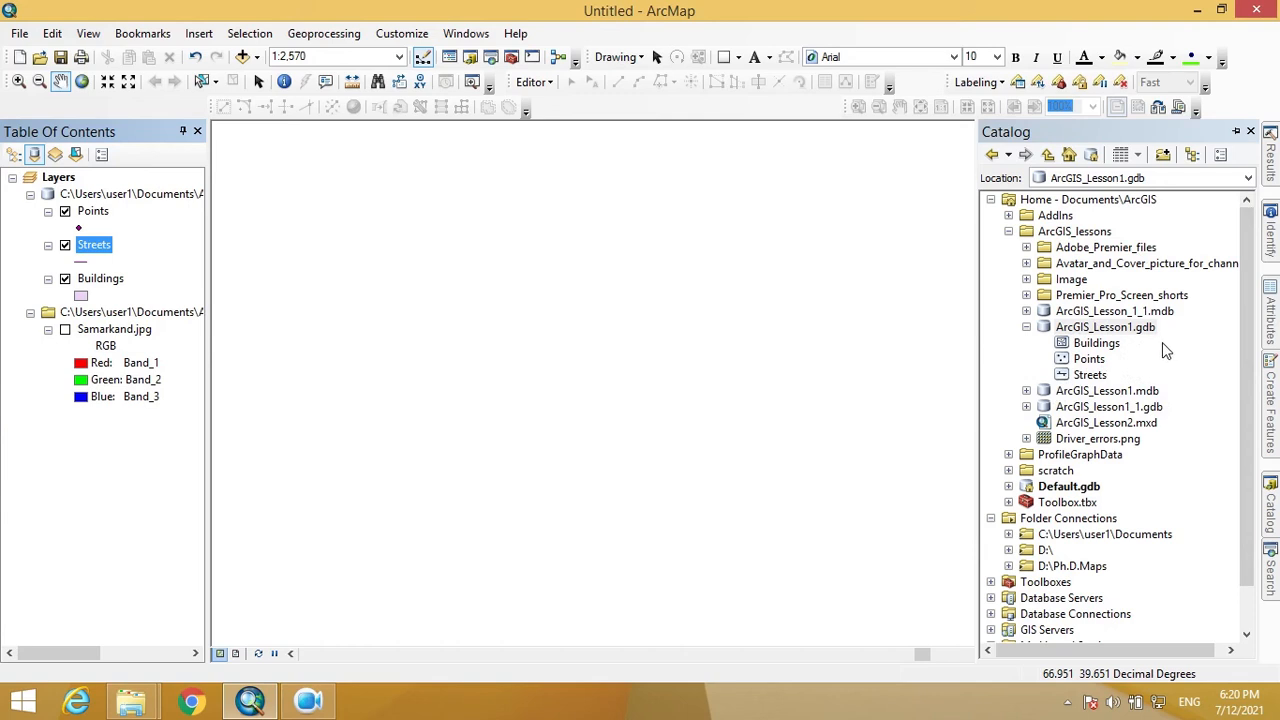
# - Select Buildings in the Catalog and switch on the Samarkand.jpg image layer
pyautogui.click(1100, 343)
pyautogui.click(1104, 333)
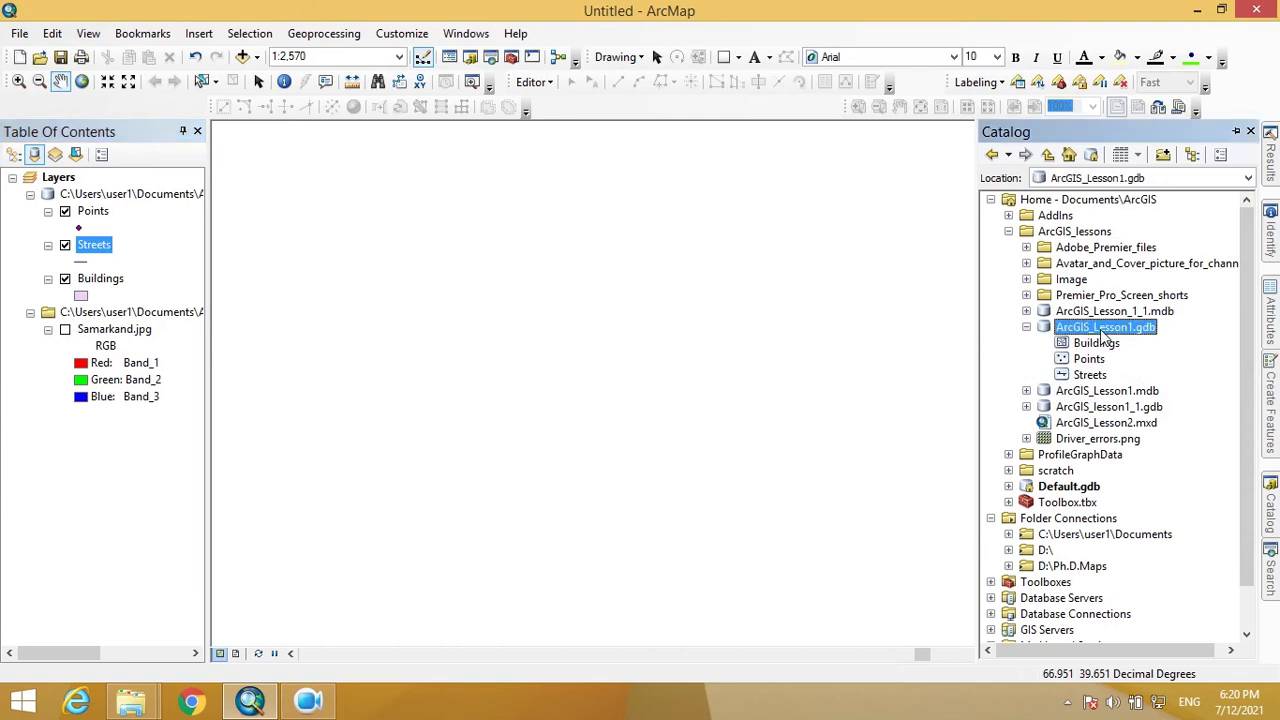
pyautogui.click(1100, 345)
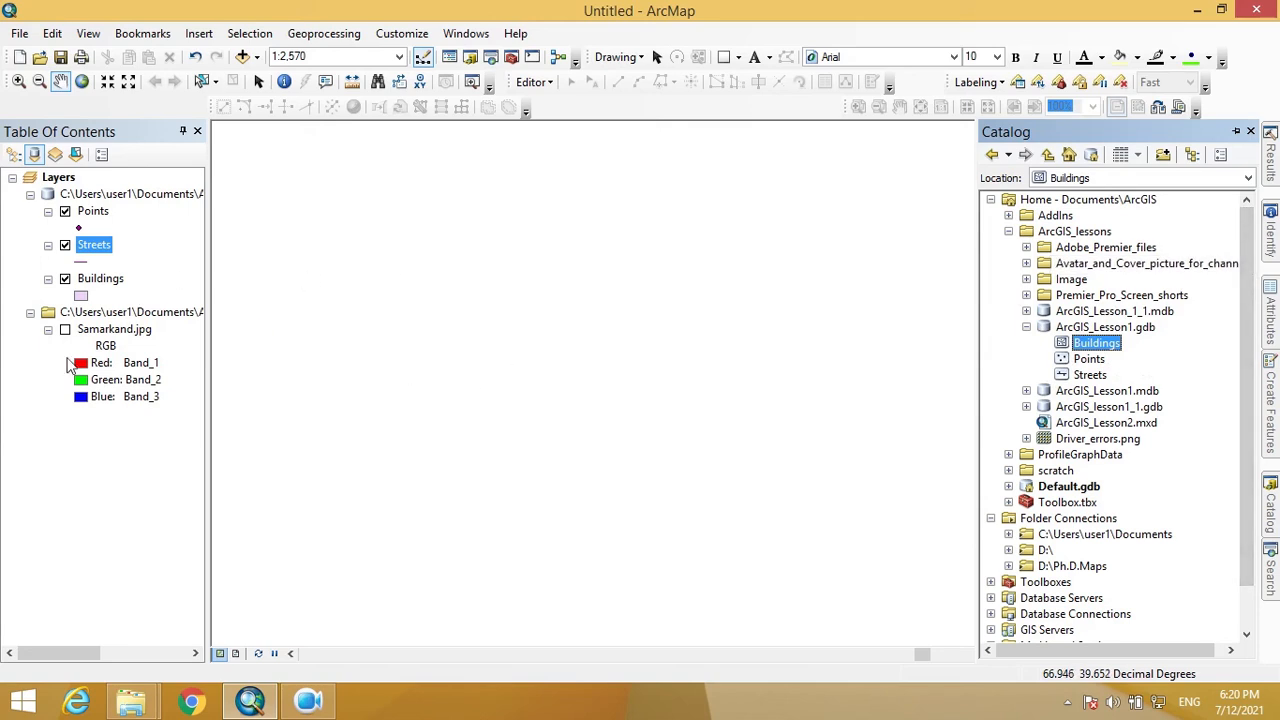
pyautogui.click(65, 329)
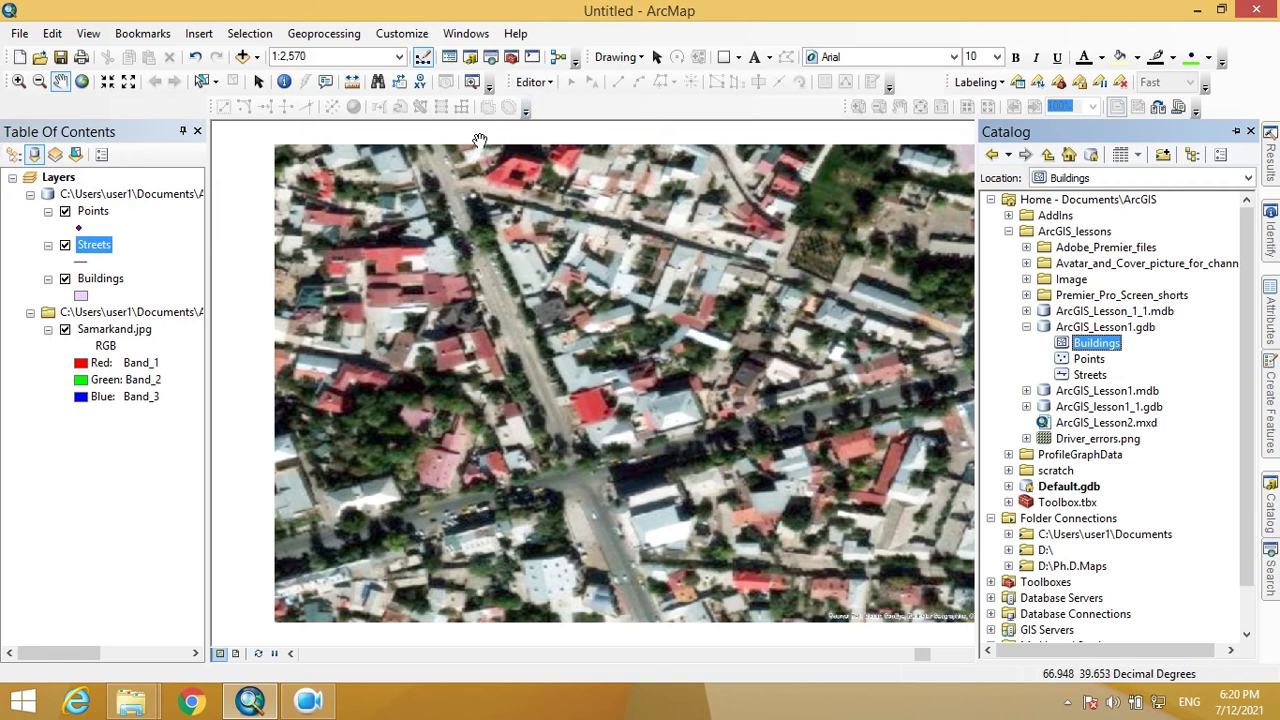
# - Start editing from the Editor menu and show the Buildings, Points and Streets templates
pyautogui.click(546, 83)
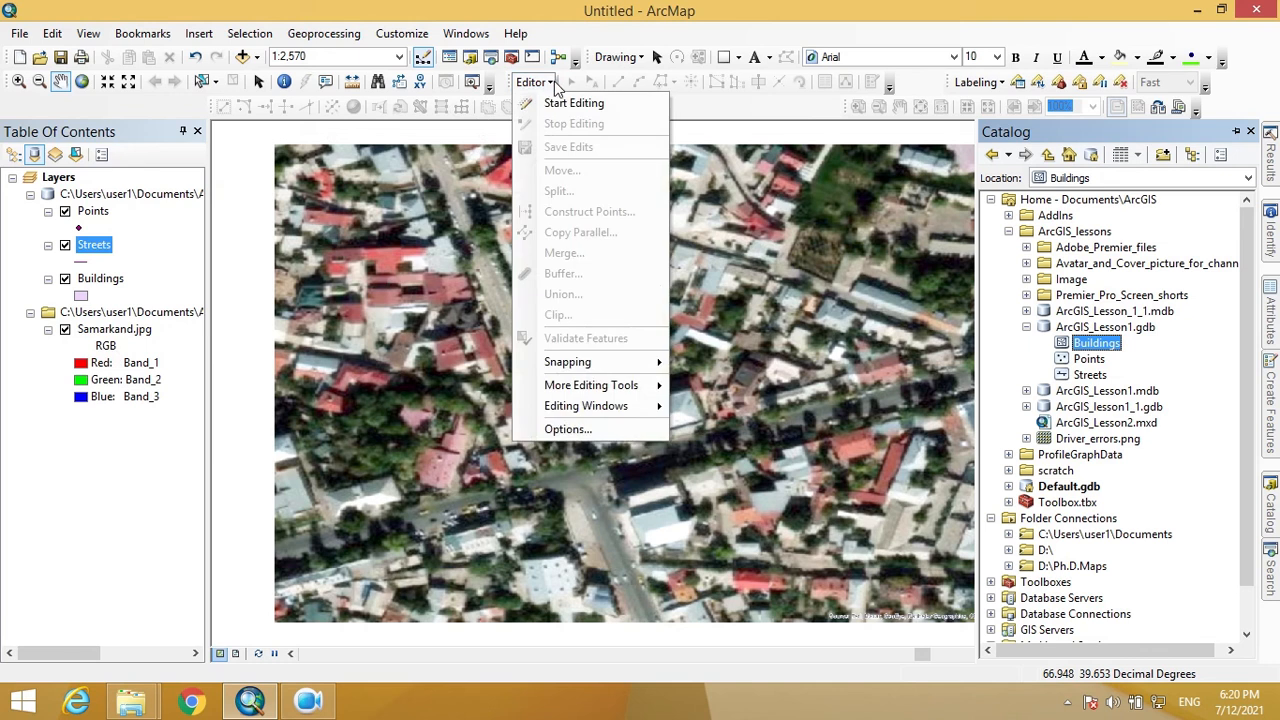
pyautogui.click(582, 106)
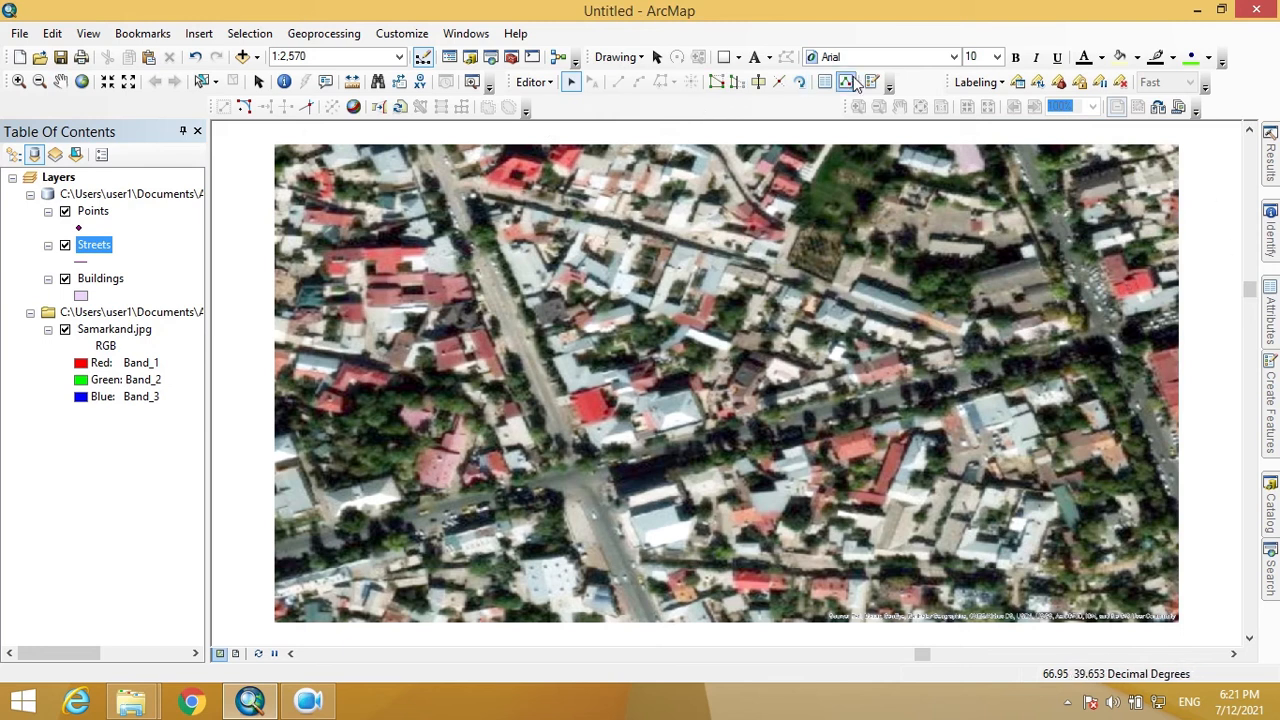
pyautogui.click(824, 82)
pyautogui.click(873, 83)
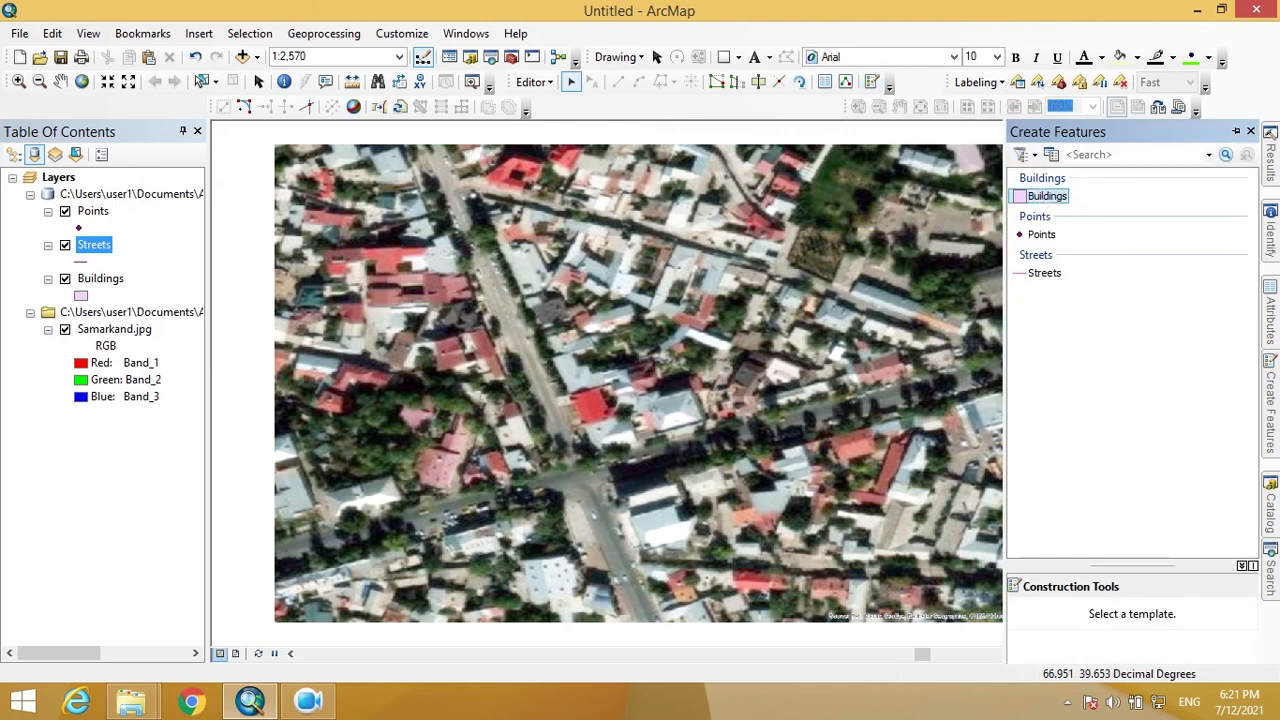
# - Select the Buildings template and a polygon construction tool, zooming in on the building
pyautogui.click(1045, 197)
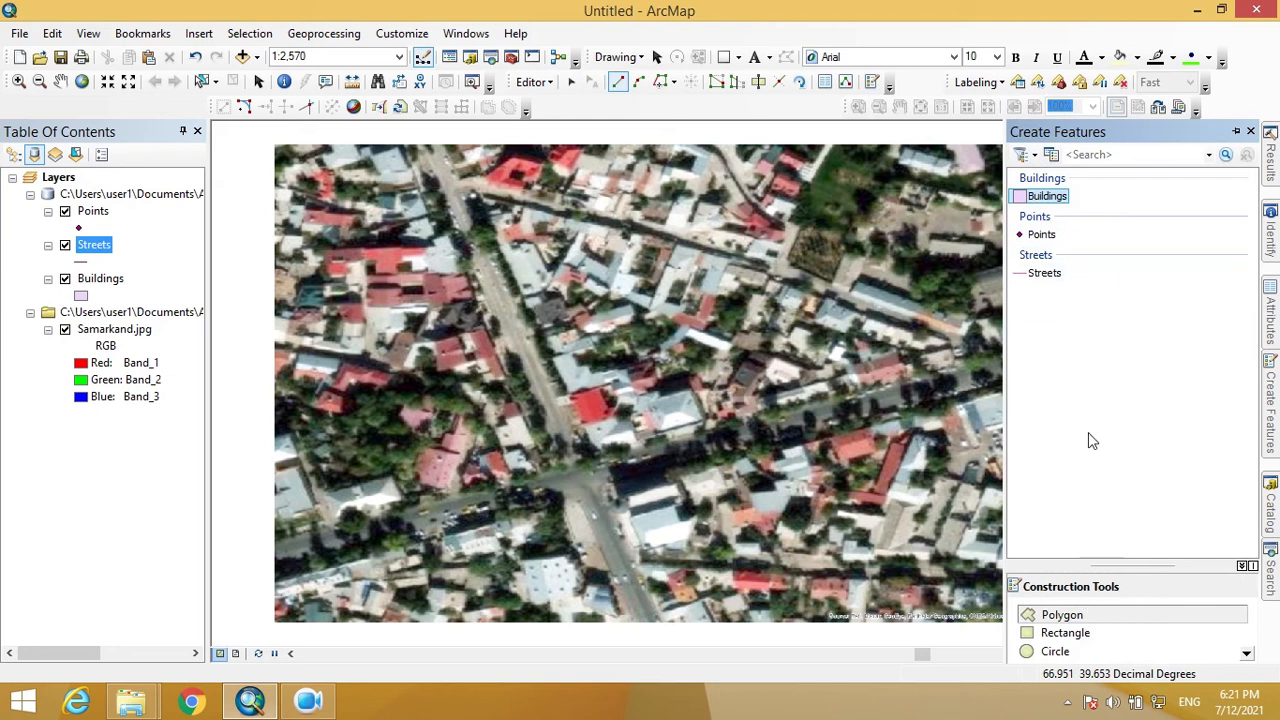
pyautogui.click(1086, 636)
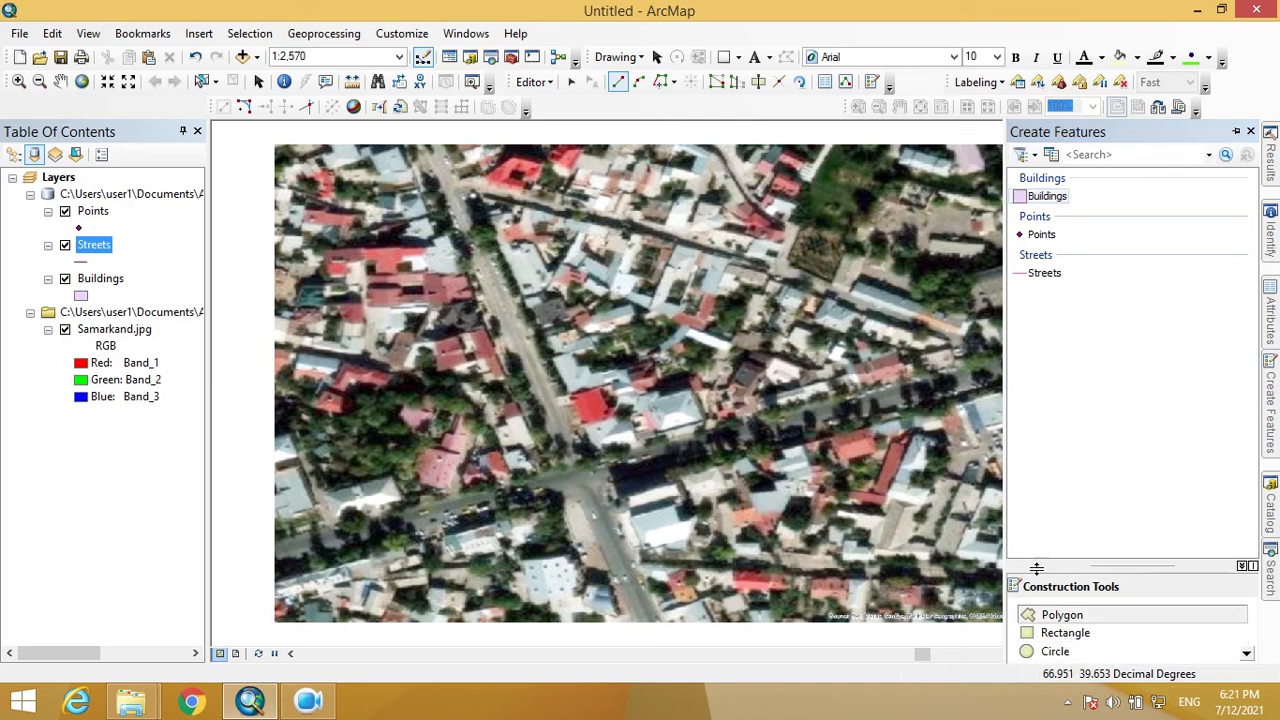
pyautogui.scroll(3, 677, 430)
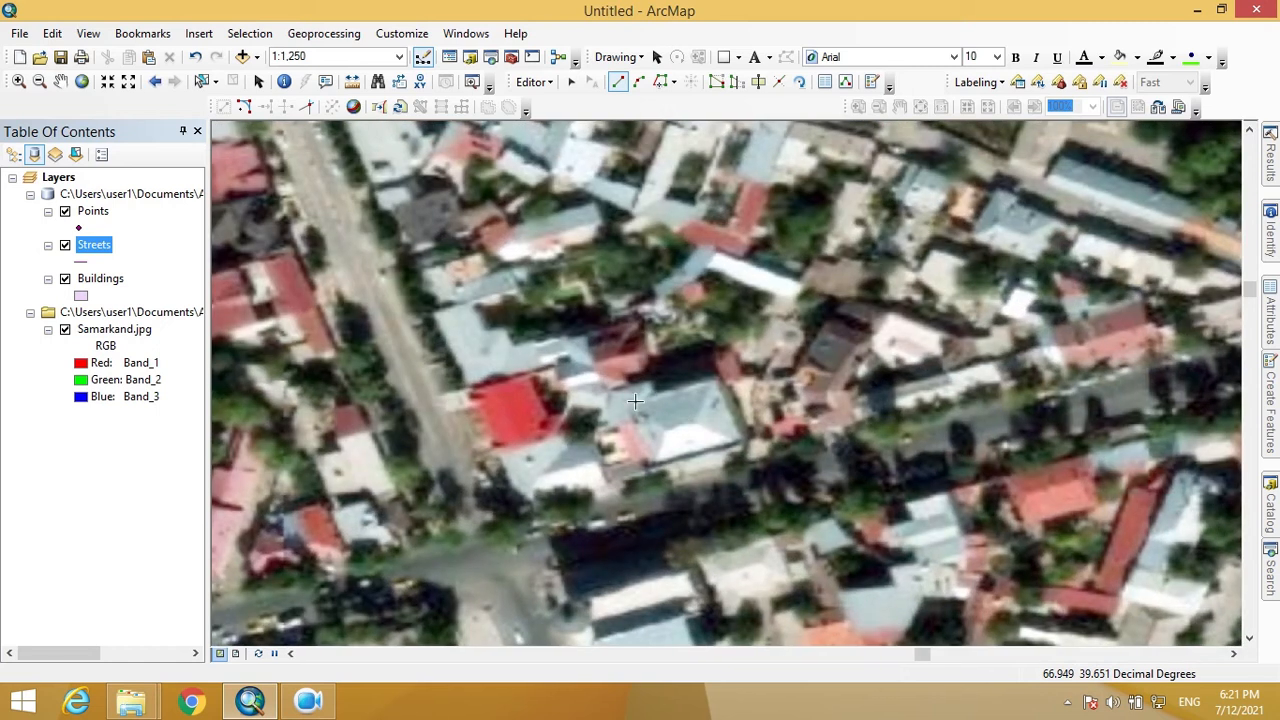
# - Trace the grey-roofed building's corners and double-click to finish the polygon
pyautogui.click(611, 392)
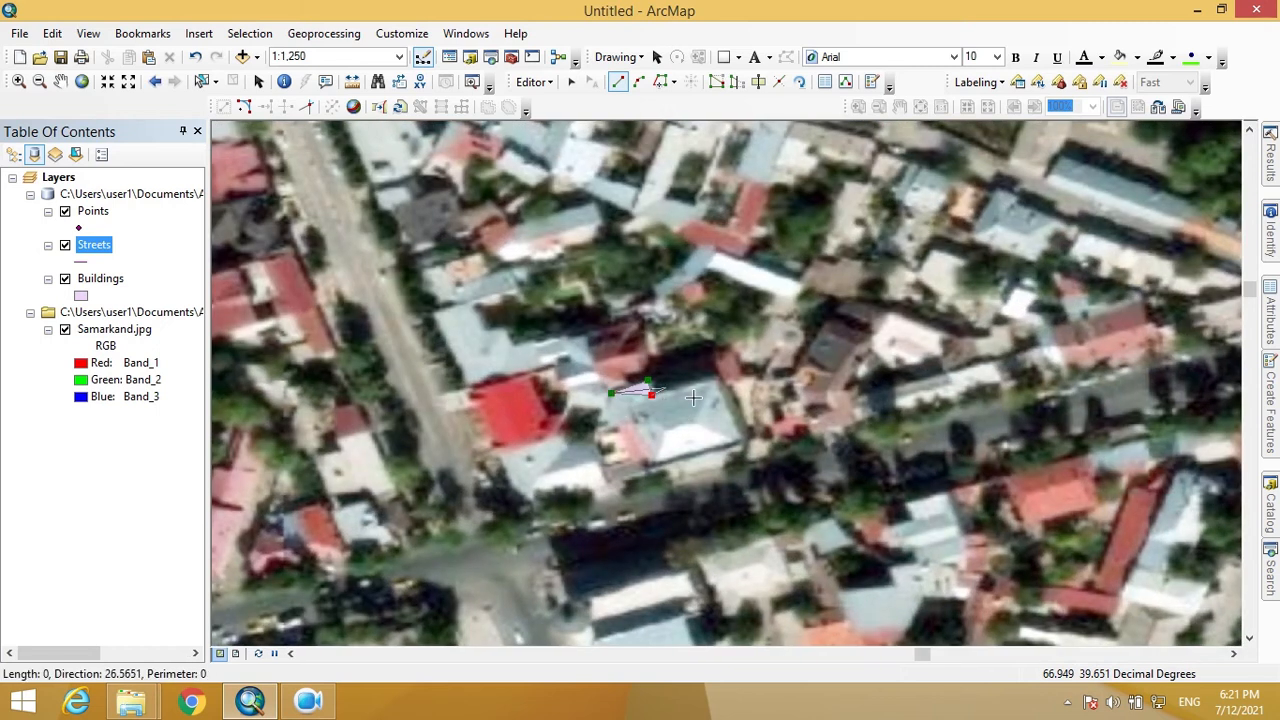
pyautogui.press('Escape')
pyautogui.hotkey('ctrl', 'z')
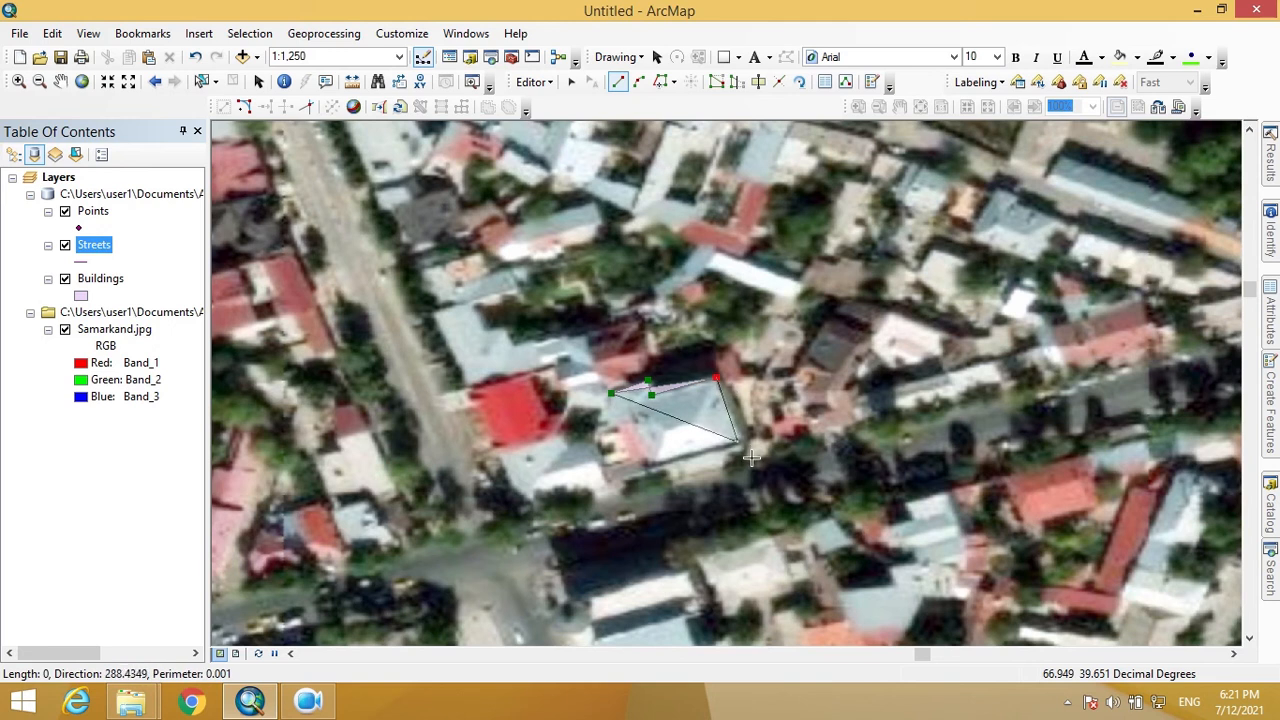
pyautogui.click(741, 450)
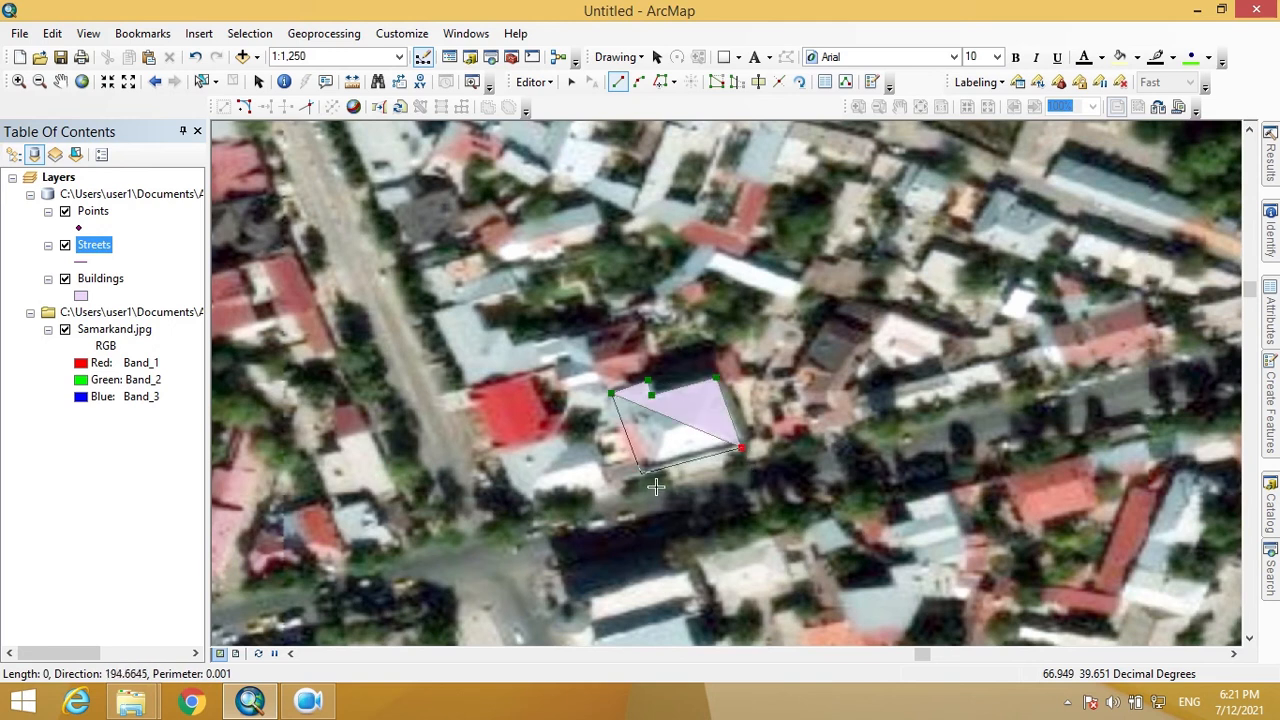
pyautogui.click(646, 473)
pyautogui.click(634, 421)
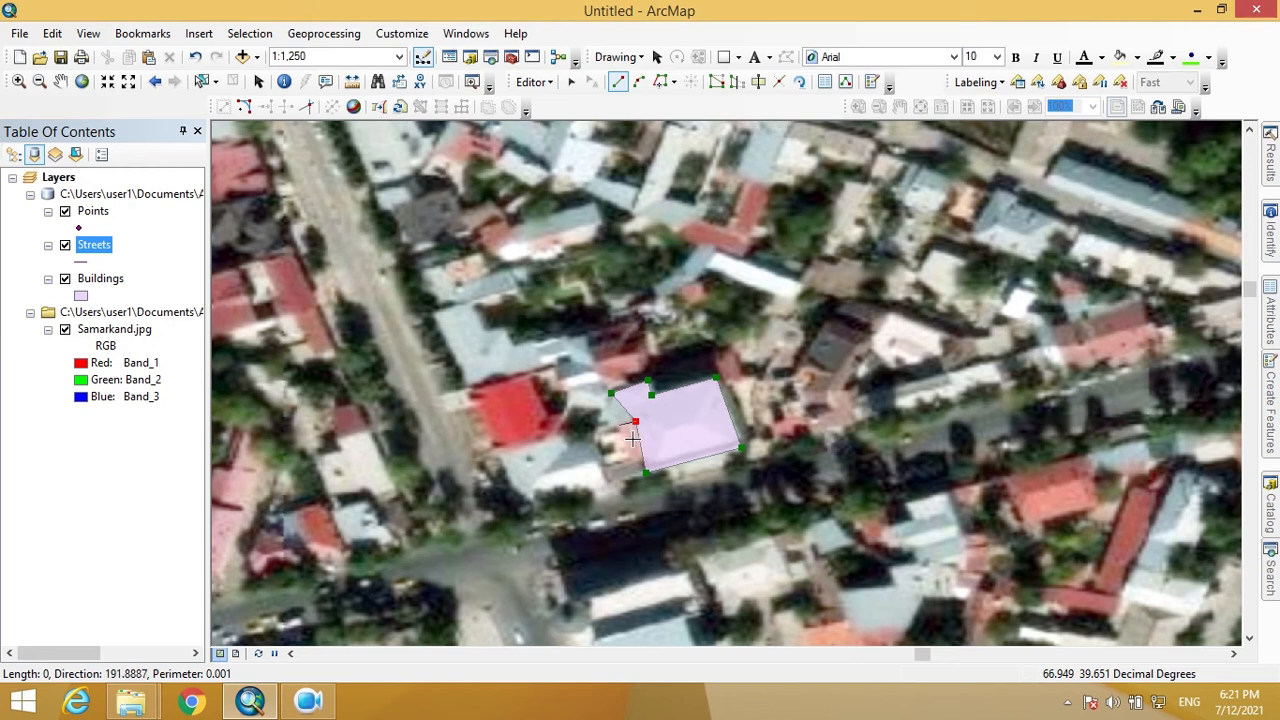
pyautogui.doubleClick(631, 437)
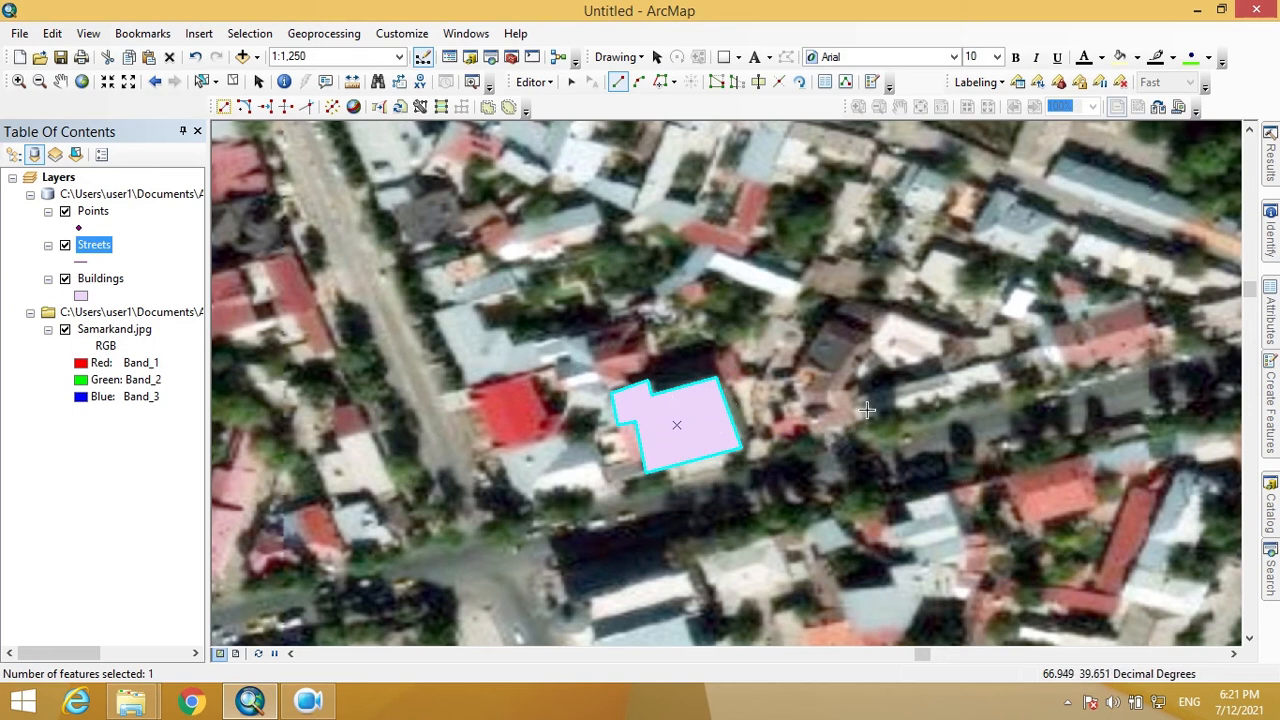
# - Set the new building's Type to Geovernment, correcting its misspellings
pyautogui.click(1272, 318)
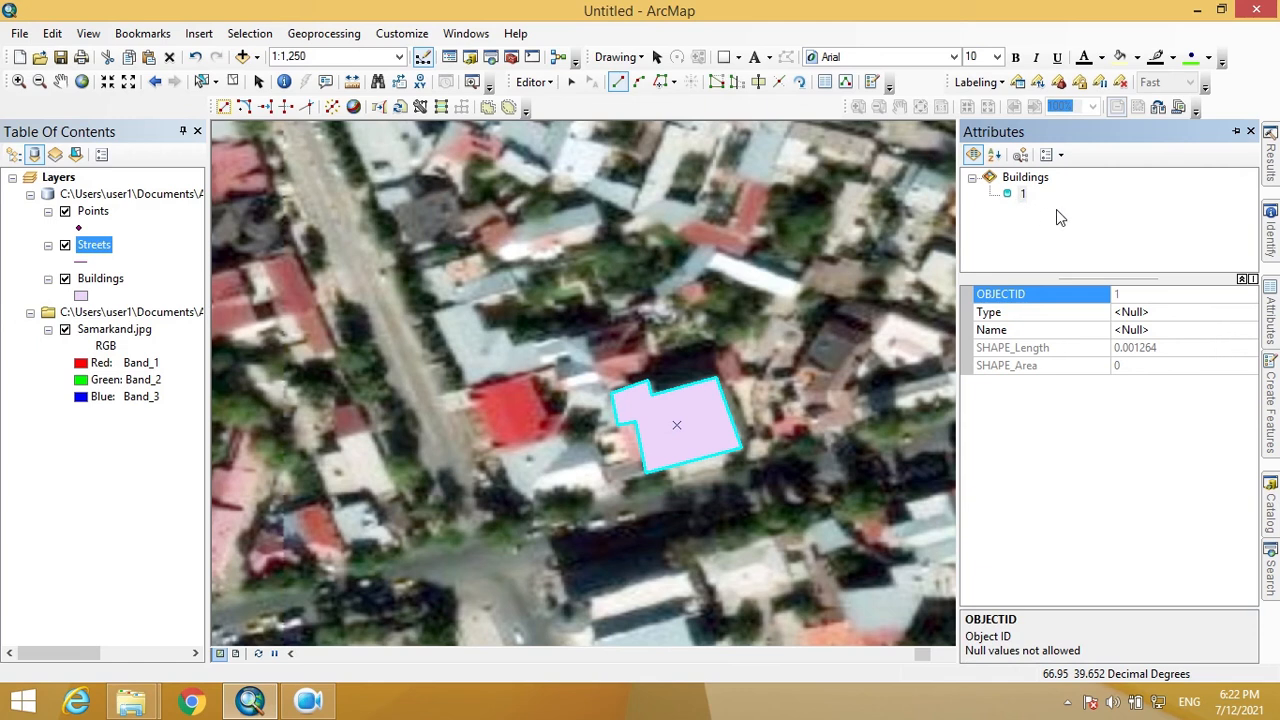
pyautogui.click(1155, 316)
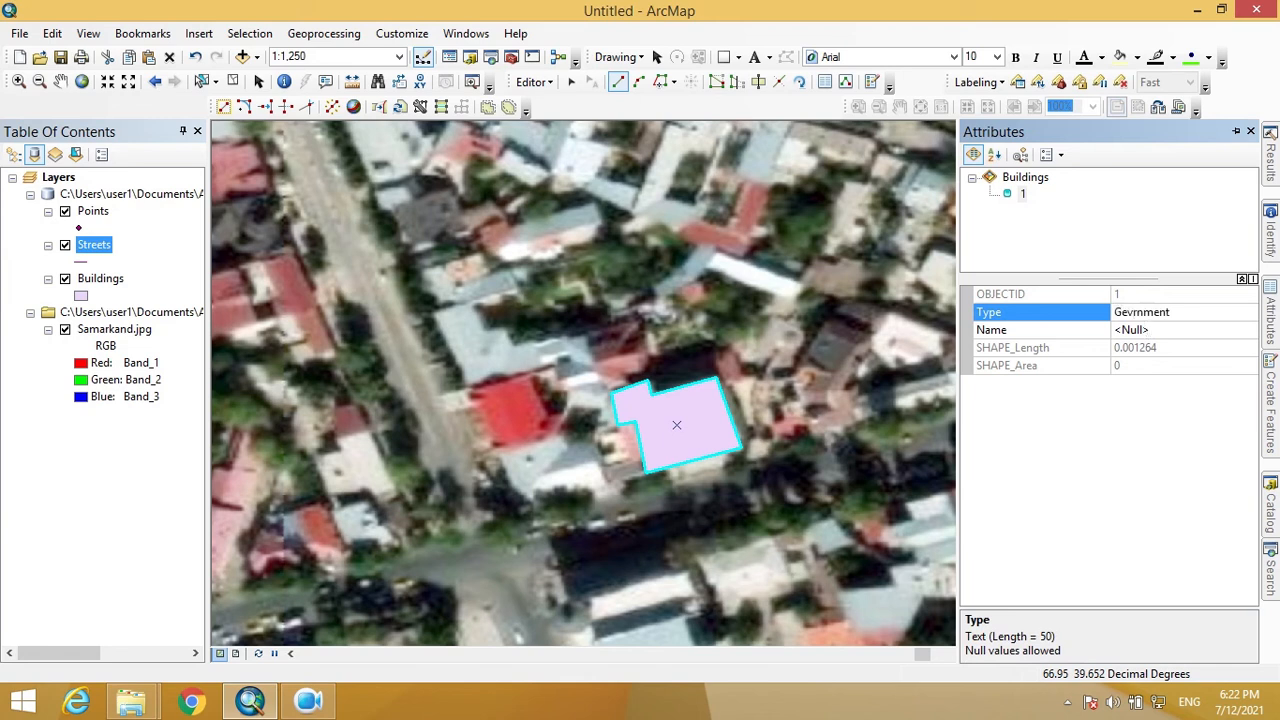
pyautogui.click(1133, 313)
pyautogui.click(1136, 314)
pyautogui.write('o')
pyautogui.press('Return')
pyautogui.click(1140, 312)
pyautogui.write('e')
# - Enter Post office as the building's Name
pyautogui.click(1145, 327)
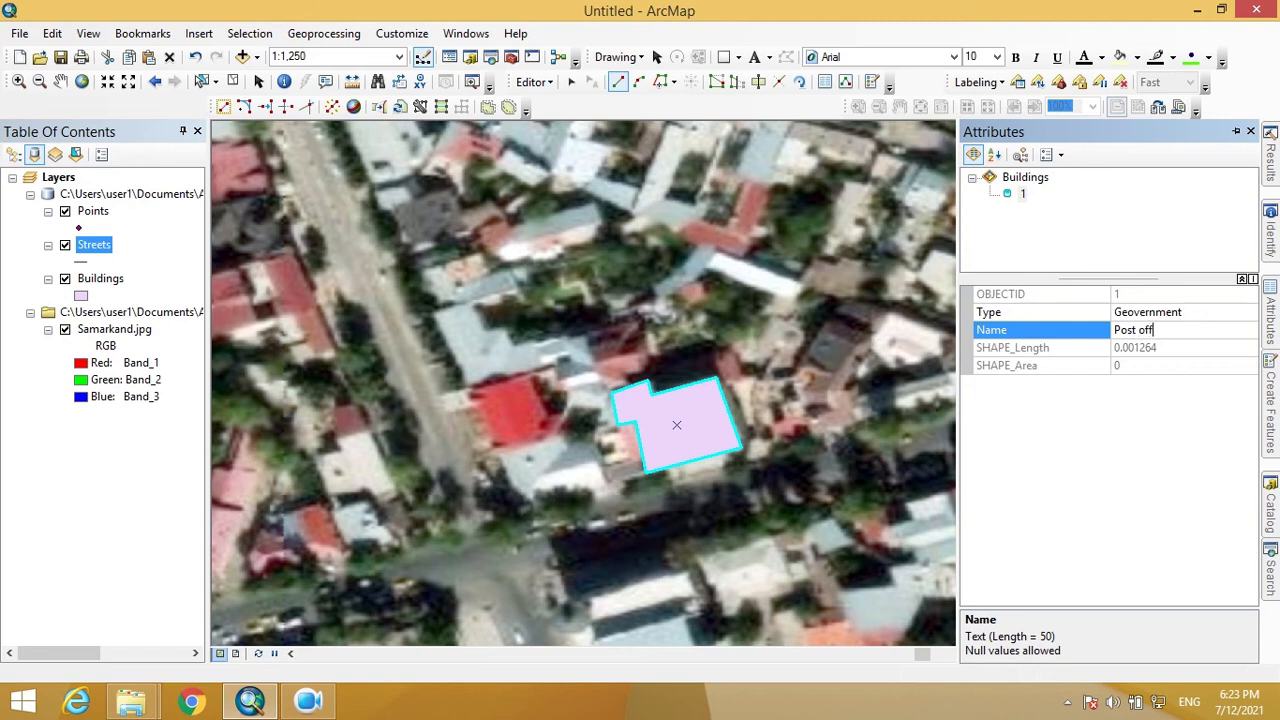
pyautogui.press('Return')
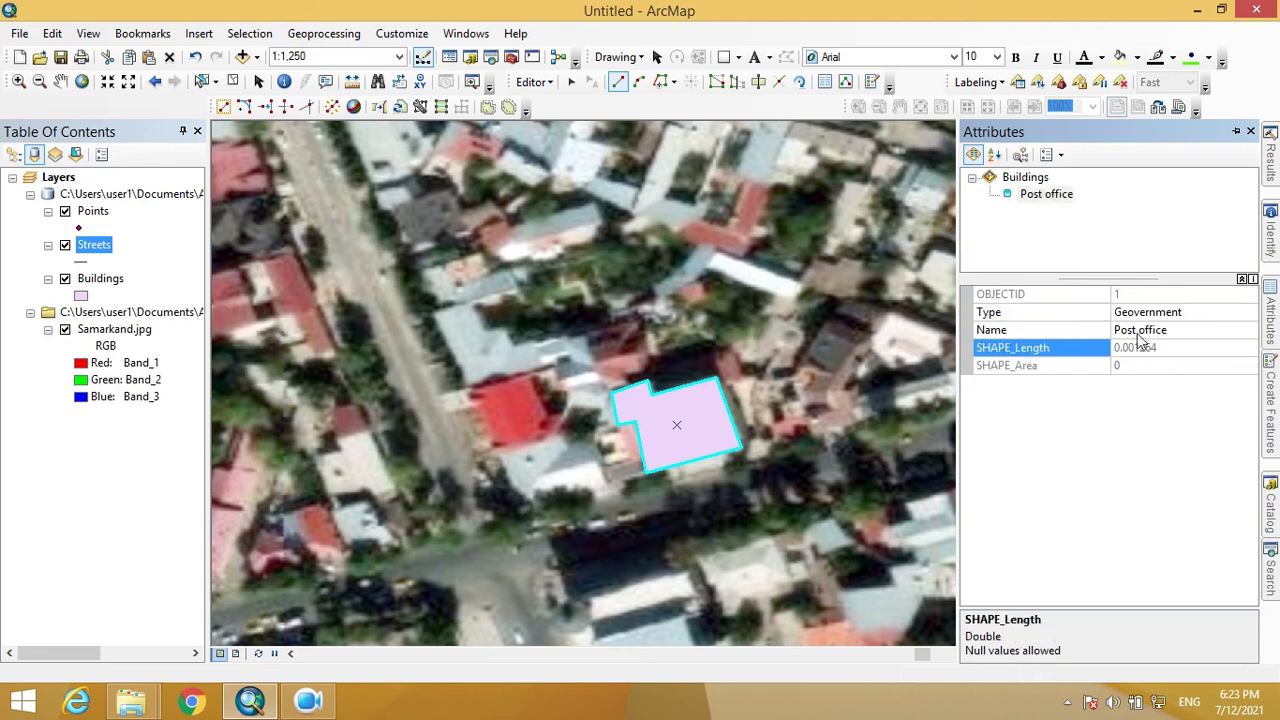
pyautogui.click(532, 82)
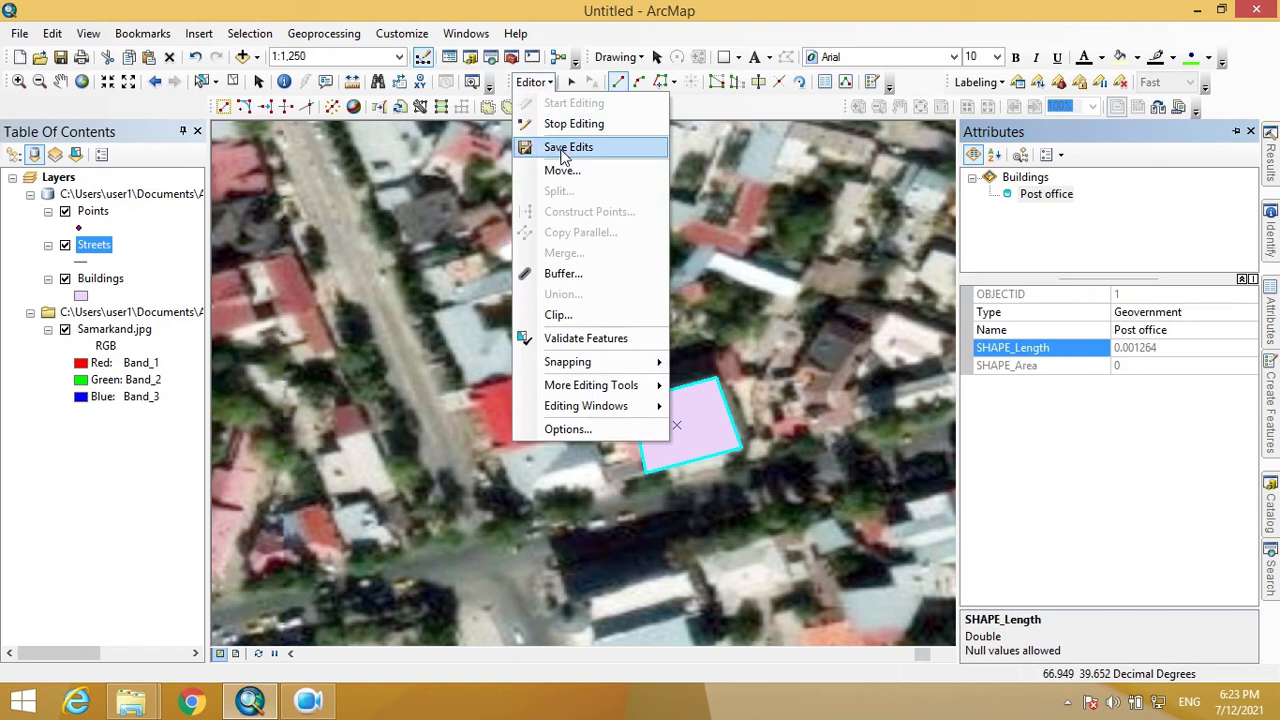
# - Save the edits and pan to the streets south-east of the building
pyautogui.click(565, 150)
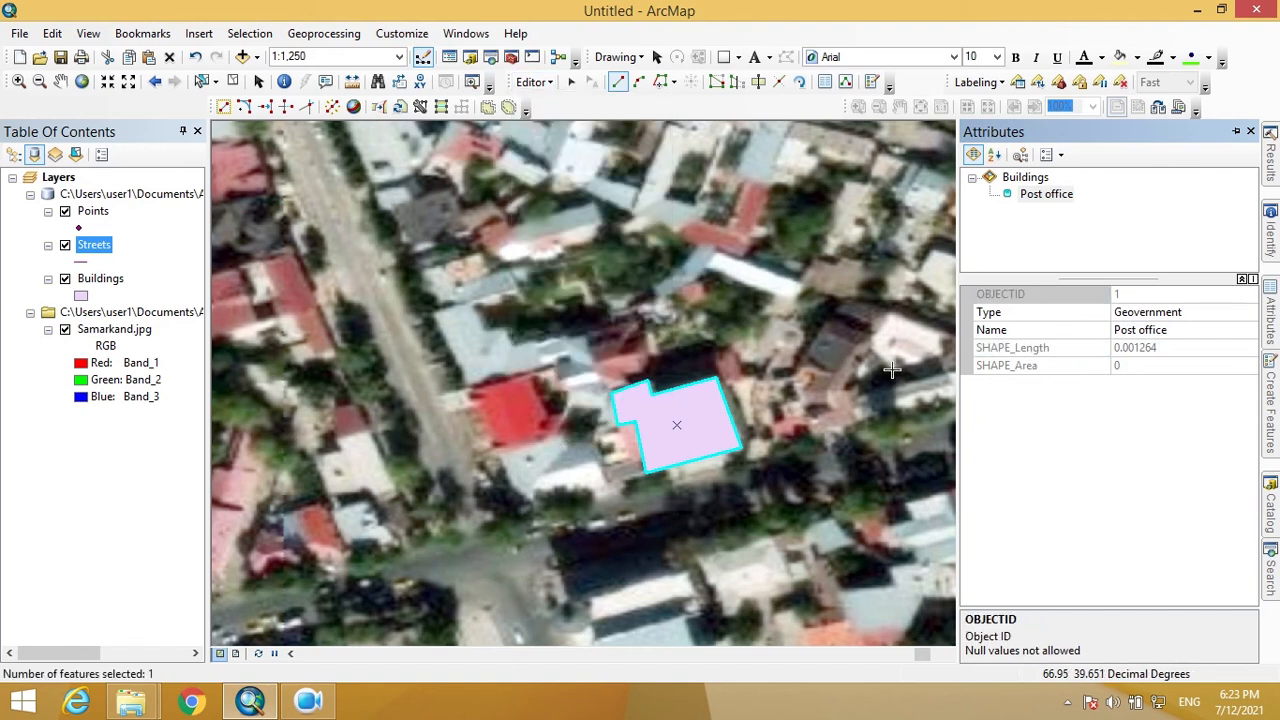
pyautogui.moveTo(805, 345); pyautogui.dragTo(506, 186)
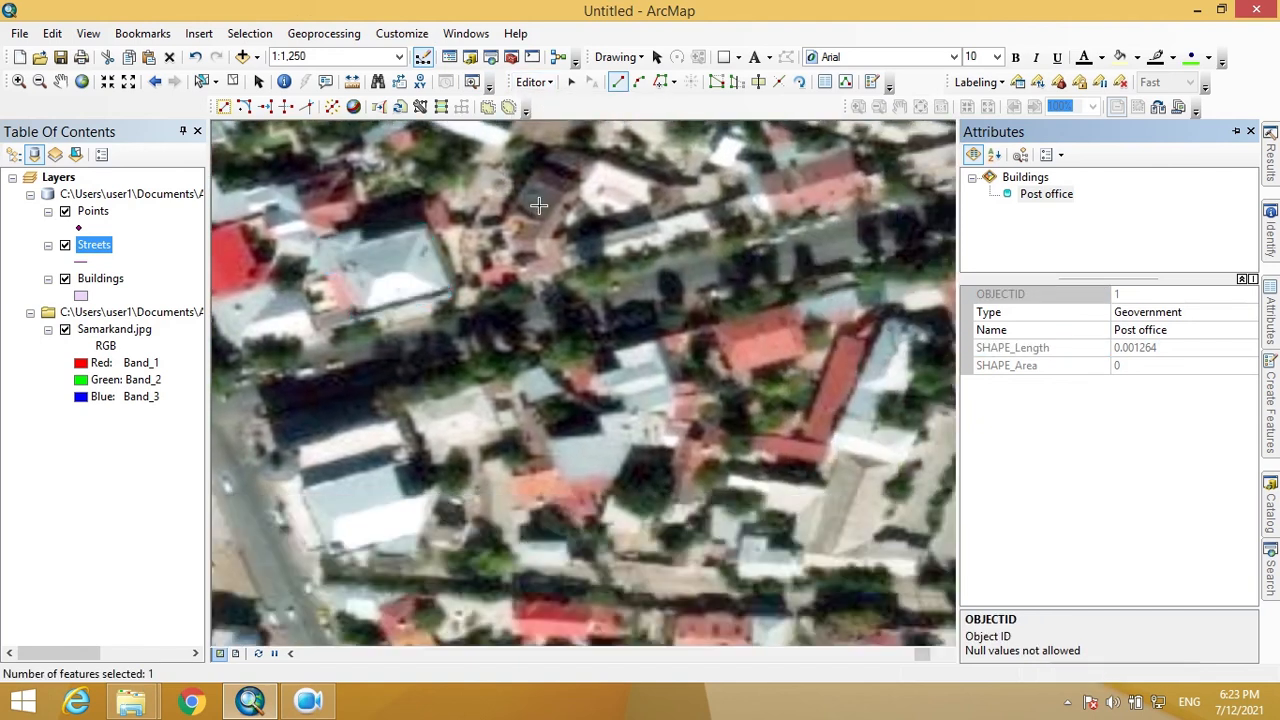
pyautogui.scroll(1, 621, 360)
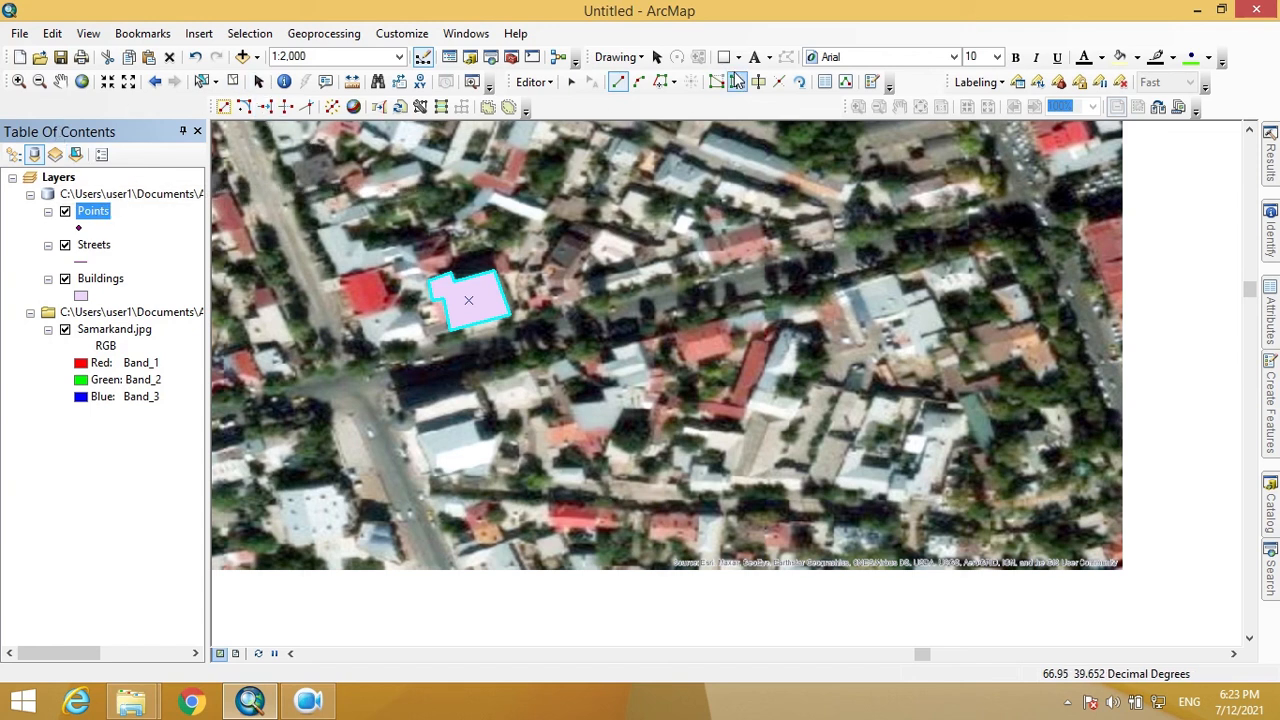
# - Place a single point on the Post office building's southern edge with the Points template
pyautogui.click(872, 83)
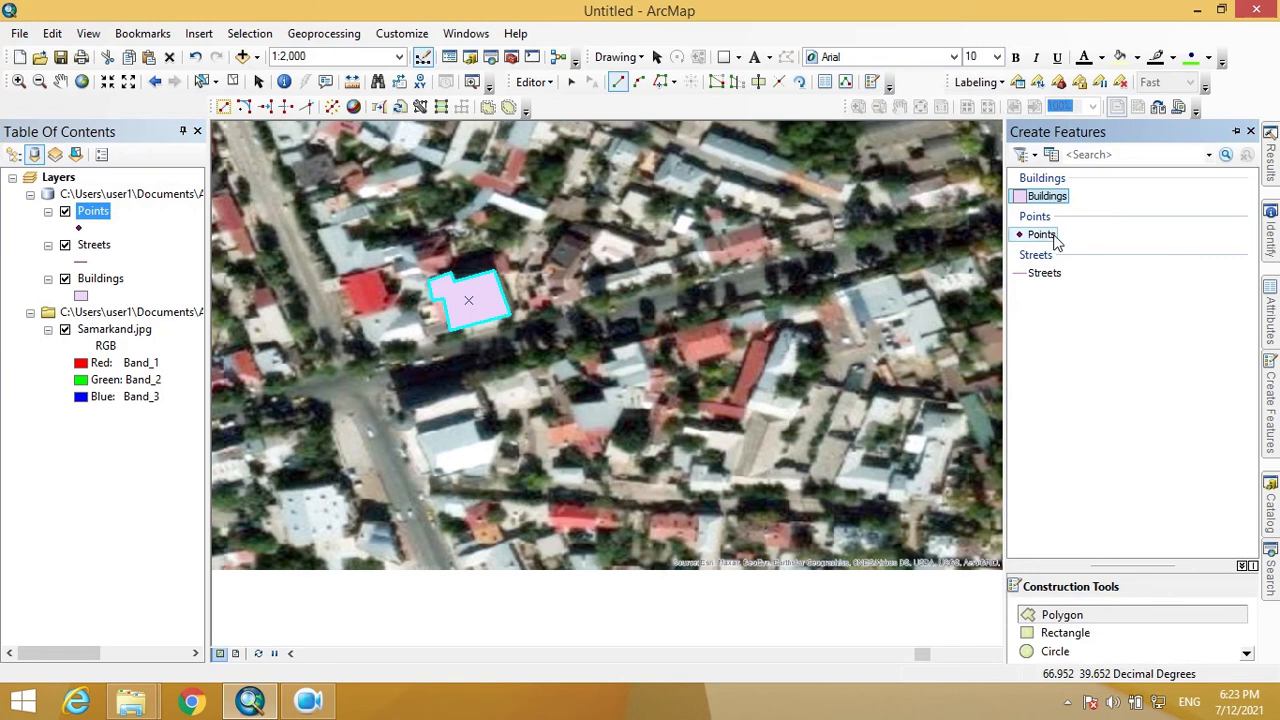
pyautogui.click(1045, 236)
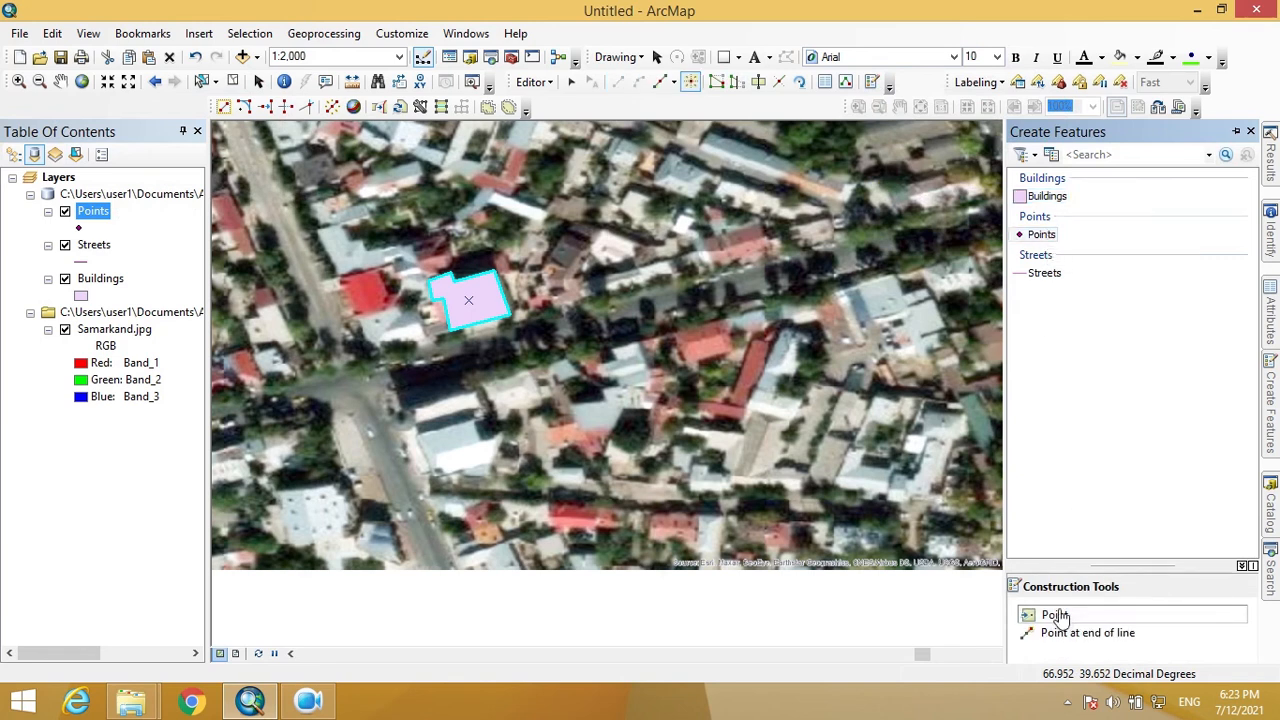
pyautogui.click(1056, 616)
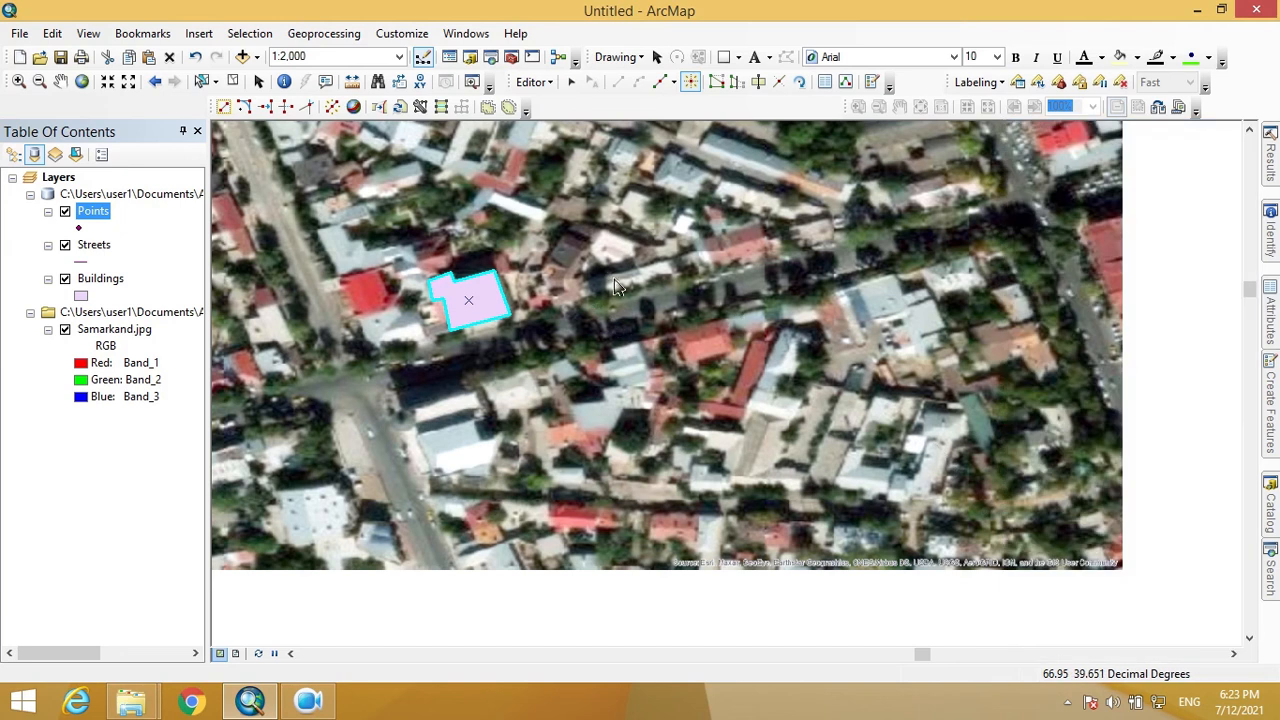
pyautogui.click(549, 309)
pyautogui.click(612, 249)
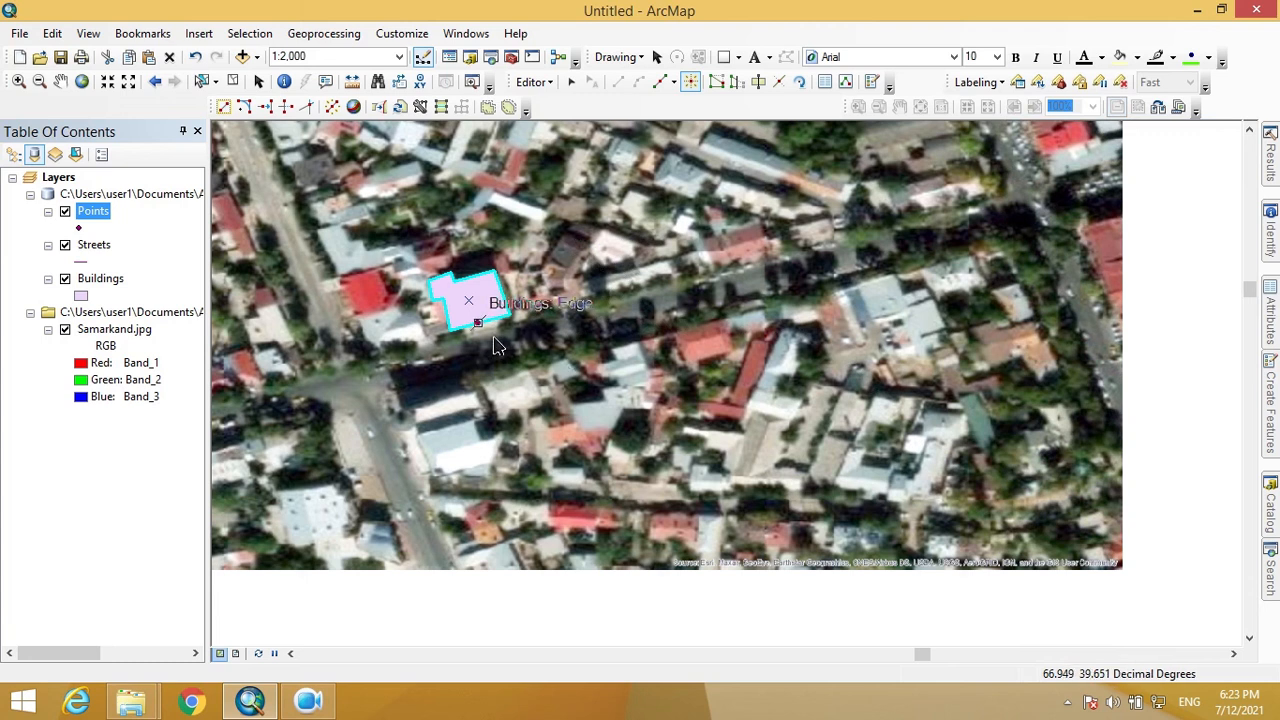
pyautogui.click(497, 345)
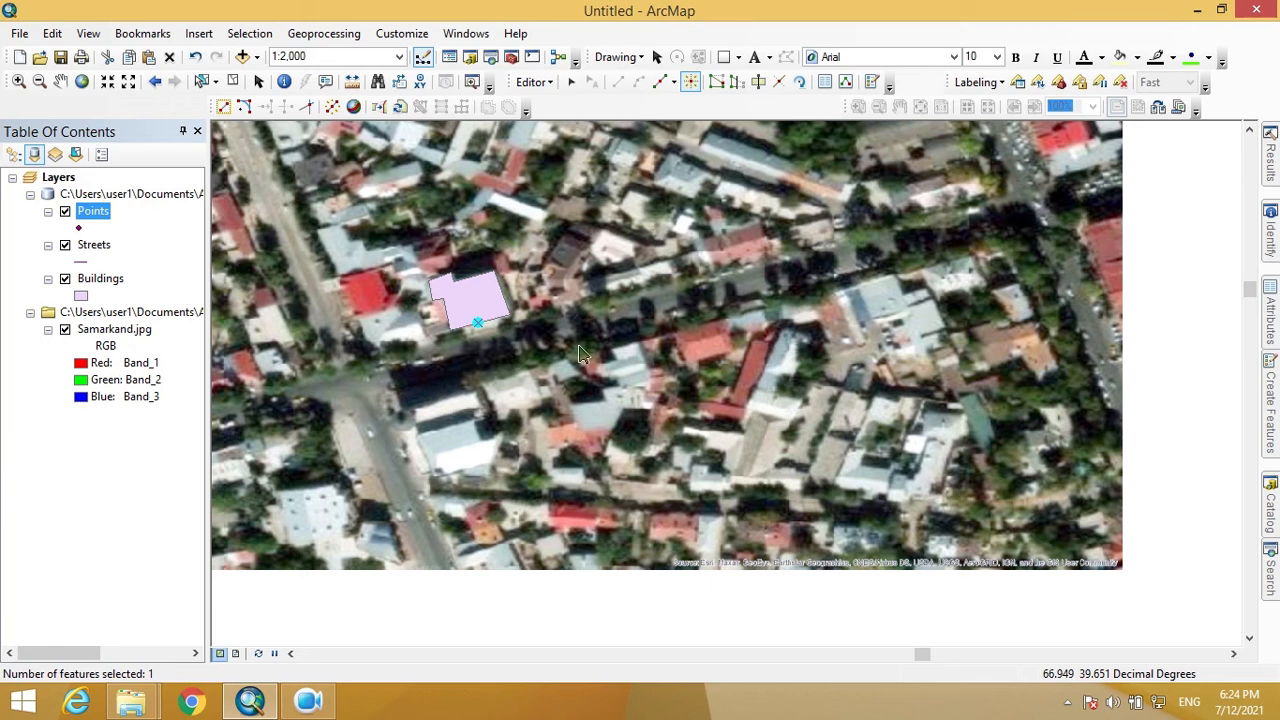
pyautogui.click(572, 82)
pyautogui.scroll(-2, 497, 356)
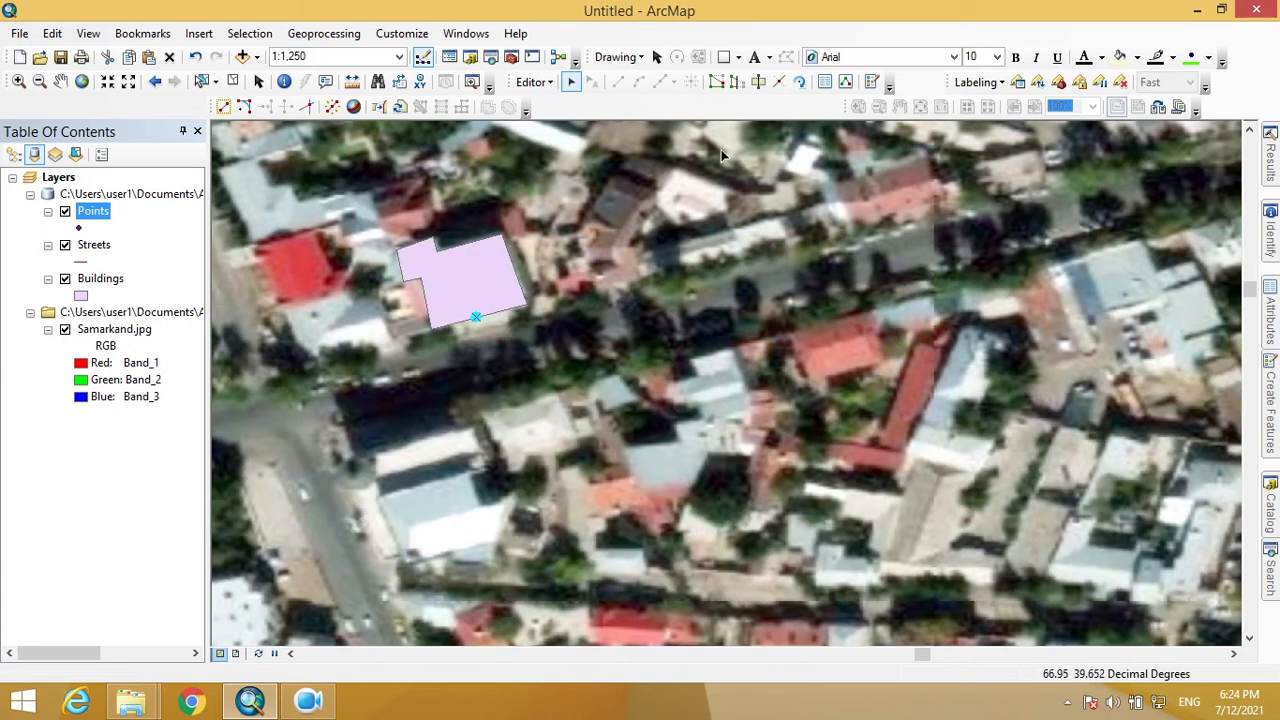
# - Give the new point Type Gevernment and Name Post office 23
pyautogui.click(825, 82)
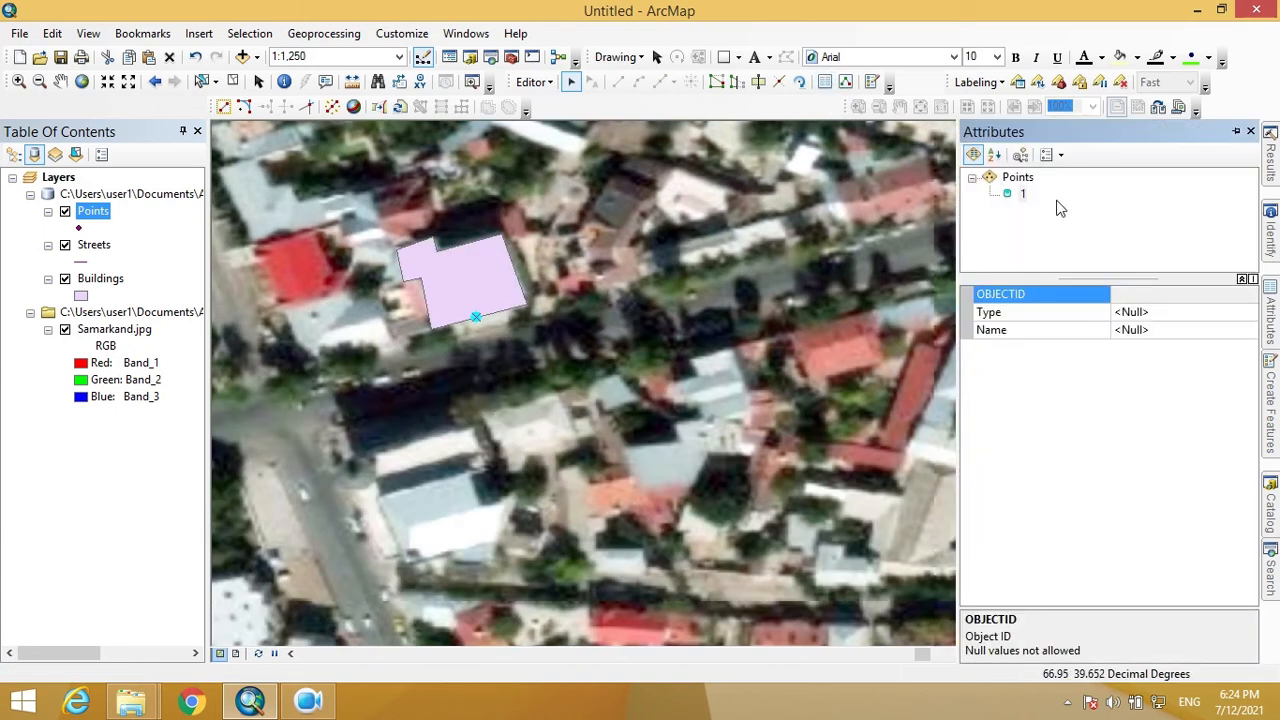
pyautogui.click(1177, 314)
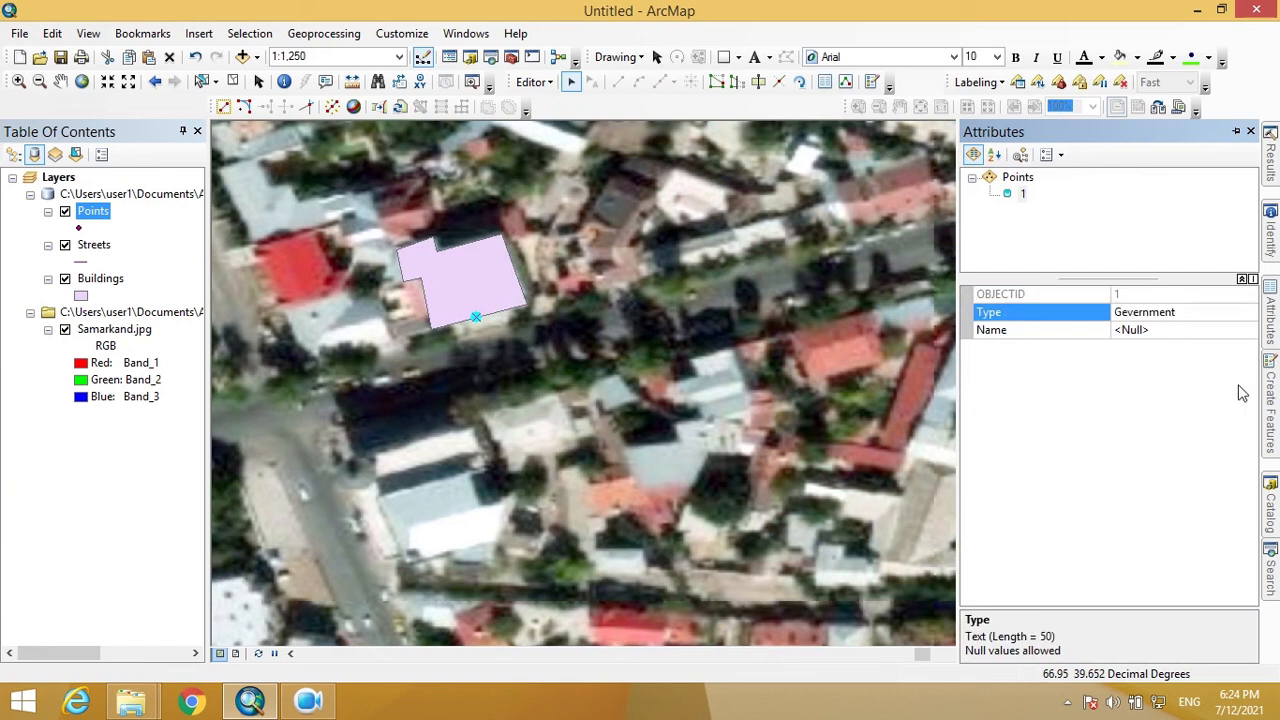
pyautogui.click(1174, 331)
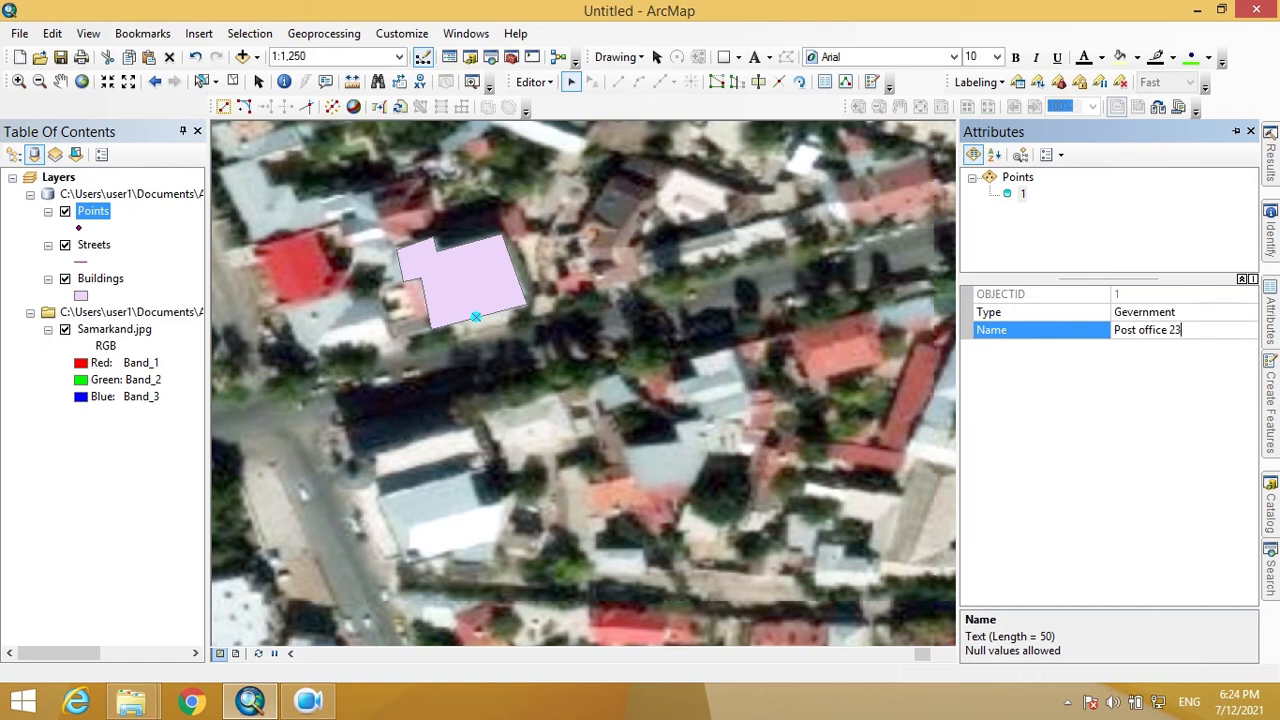
pyautogui.press('Return')
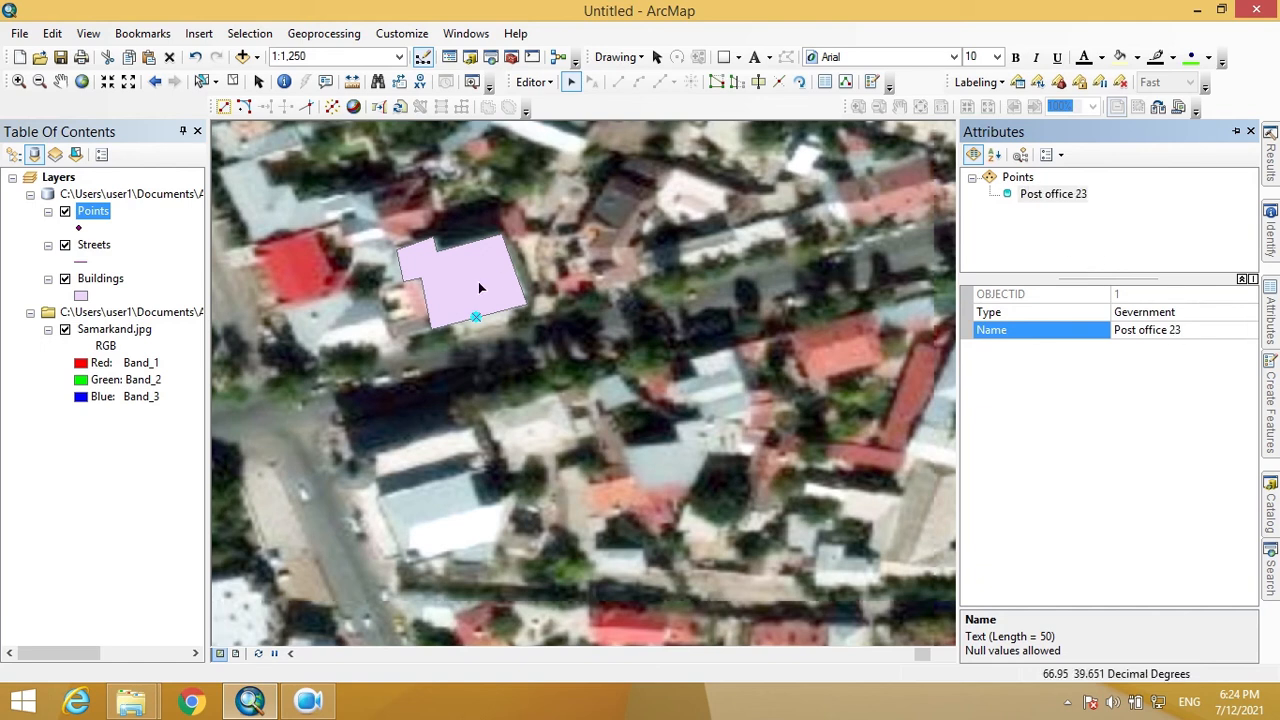
pyautogui.scroll(2, 625, 316)
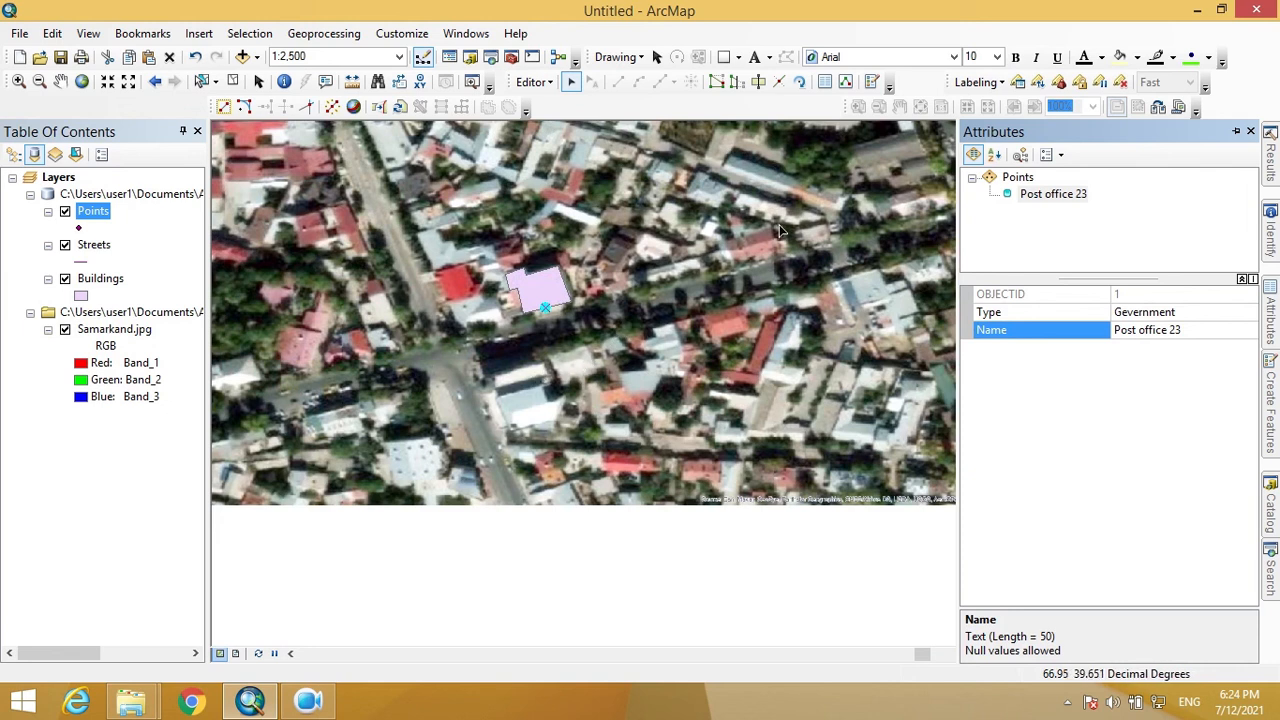
# - Select the Streets template with the Line construction tool
pyautogui.click(871, 84)
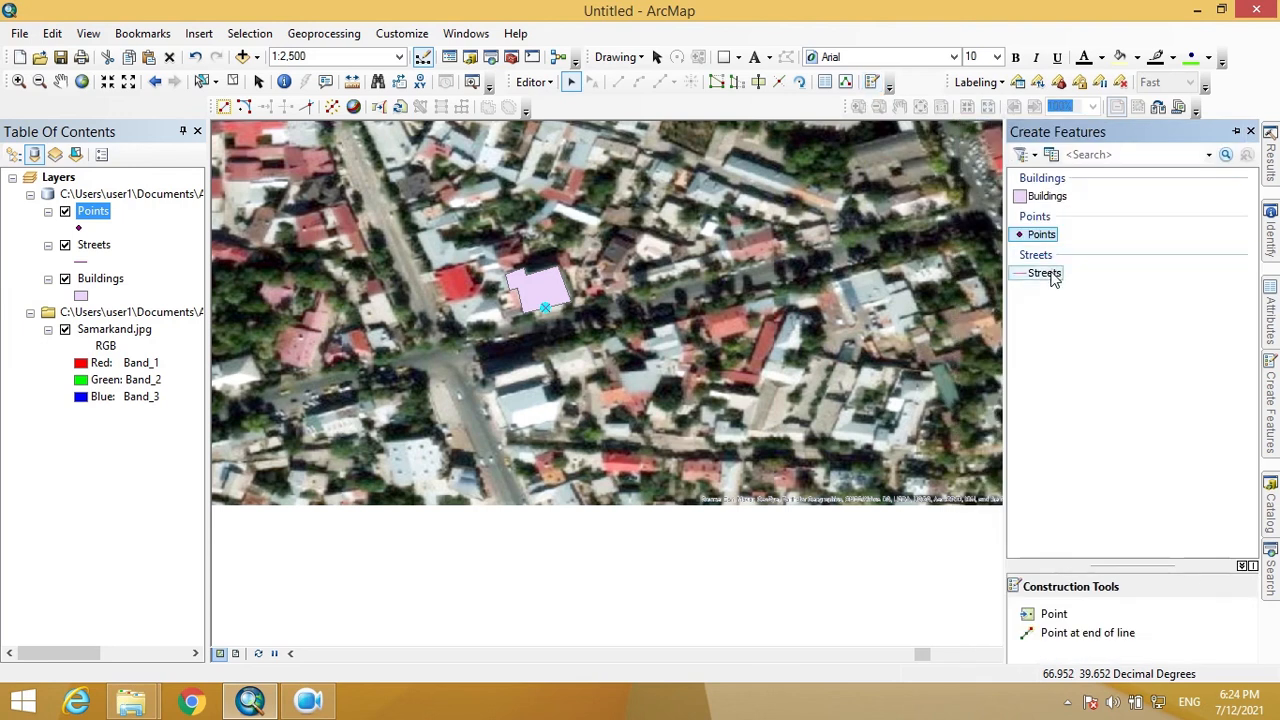
pyautogui.click(1050, 276)
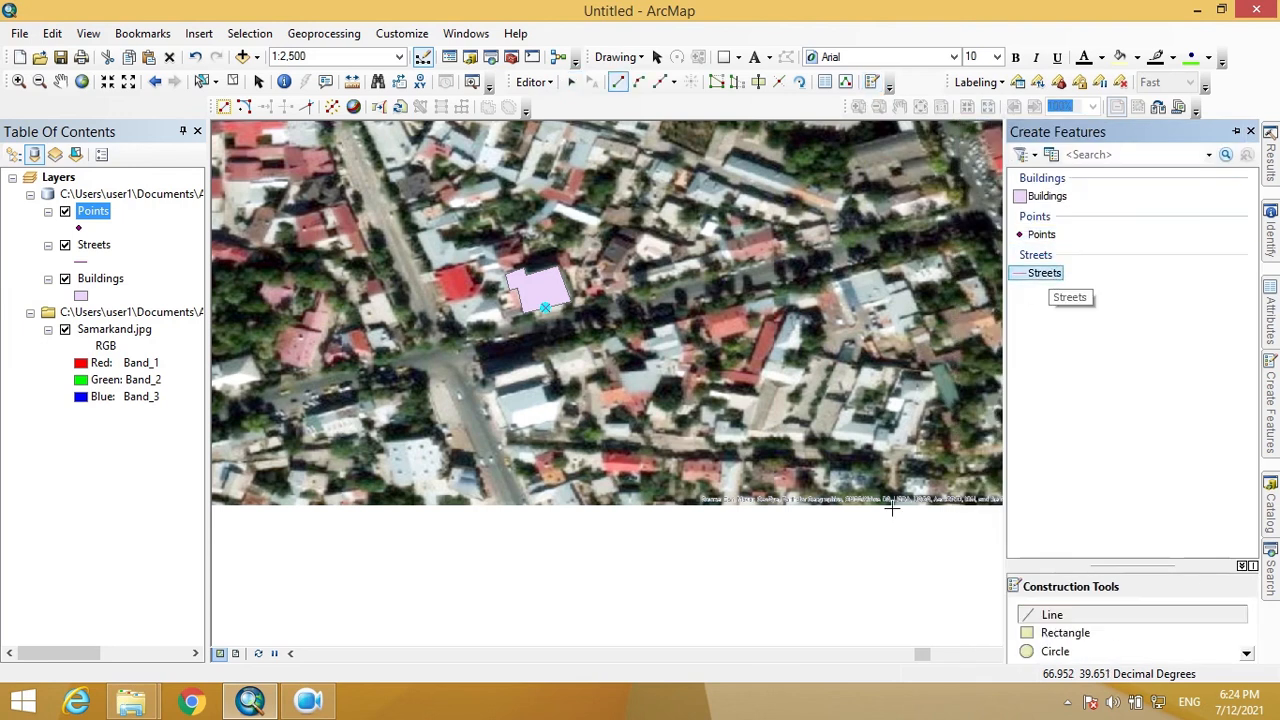
pyautogui.click(1060, 616)
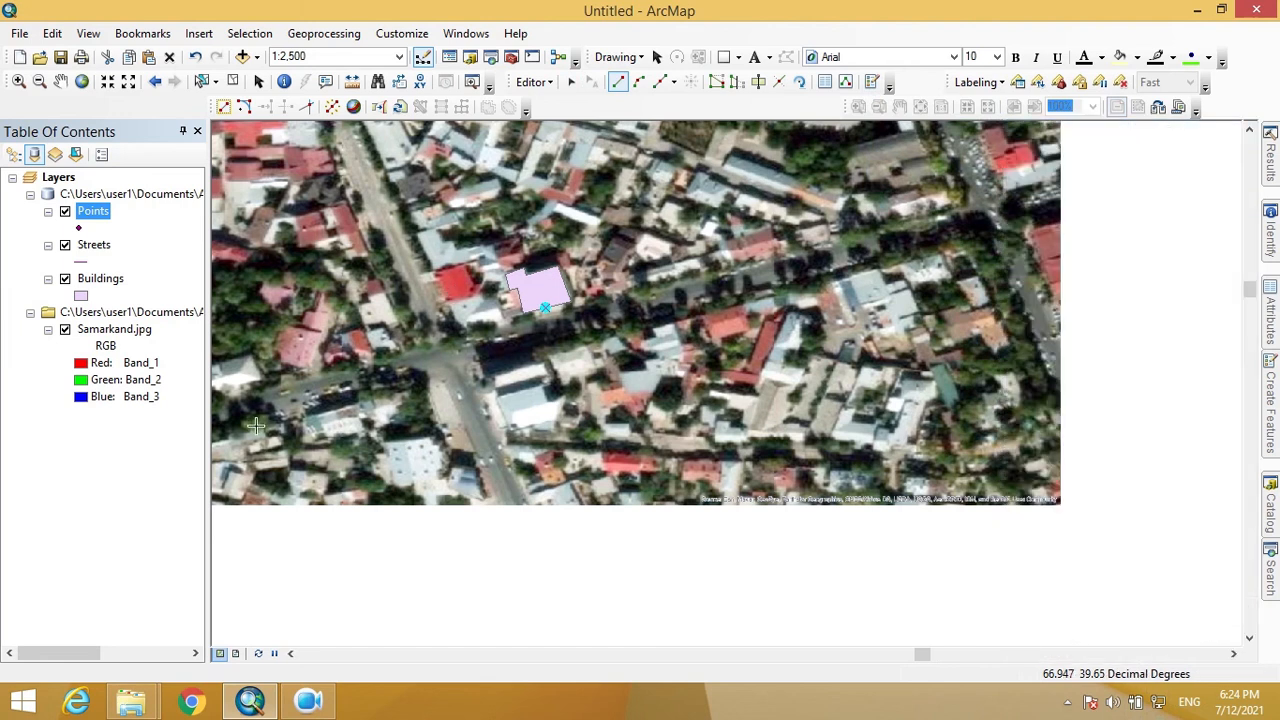
# - Trace the road from the image's left edge through the crossroads eastward
pyautogui.moveTo(295, 430)
pyautogui.mouseDown()
pyautogui.moveTo(405, 496)
pyautogui.moveTo(566, 536)
pyautogui.mouseUp()
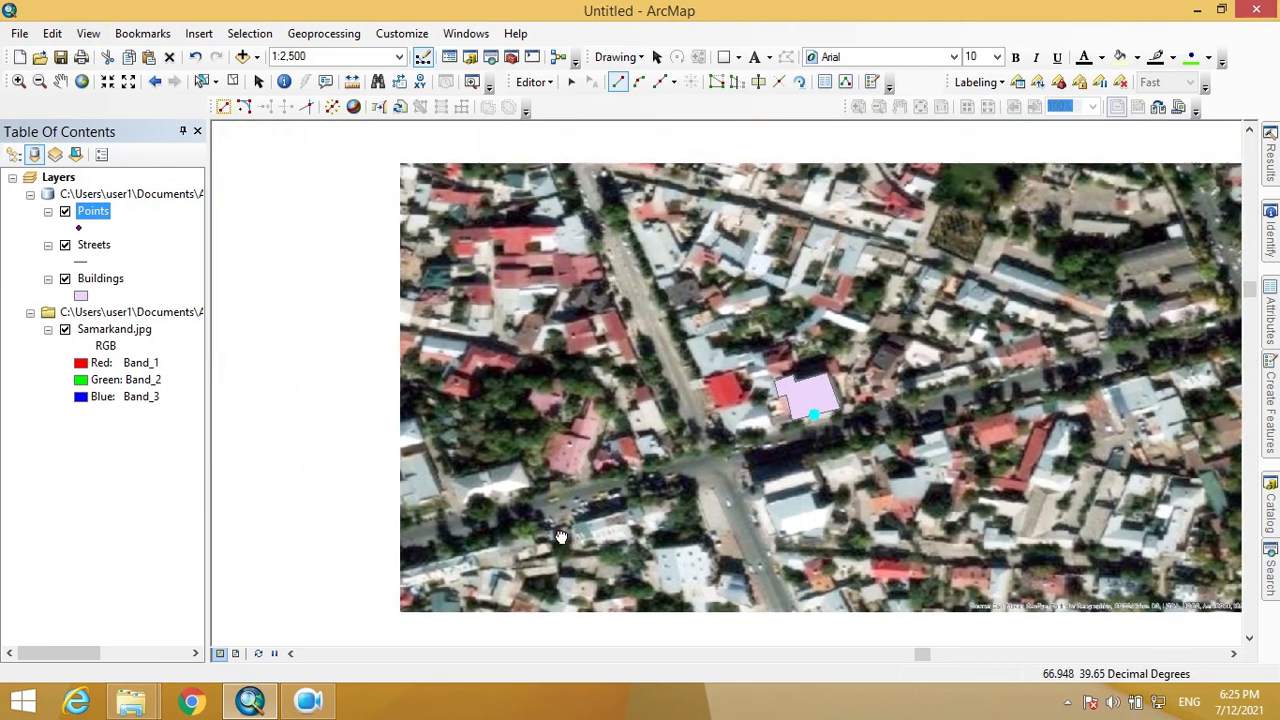
pyautogui.click(401, 545)
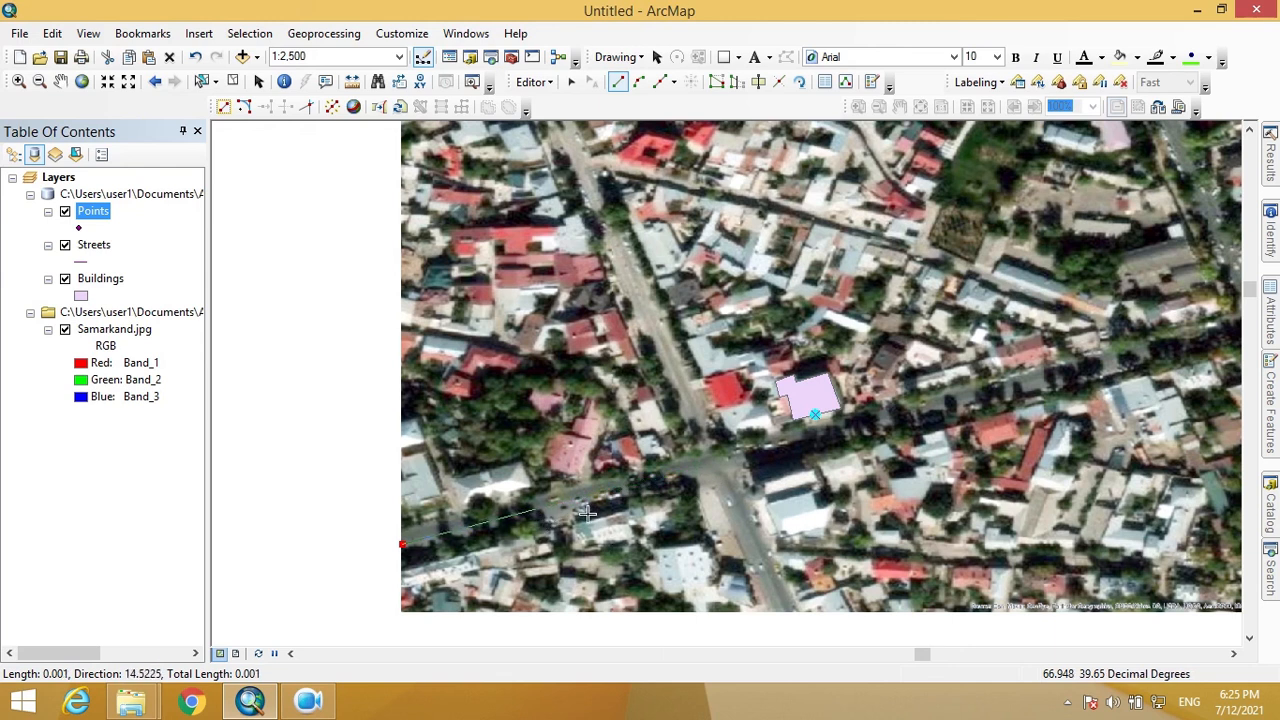
pyautogui.click(711, 463)
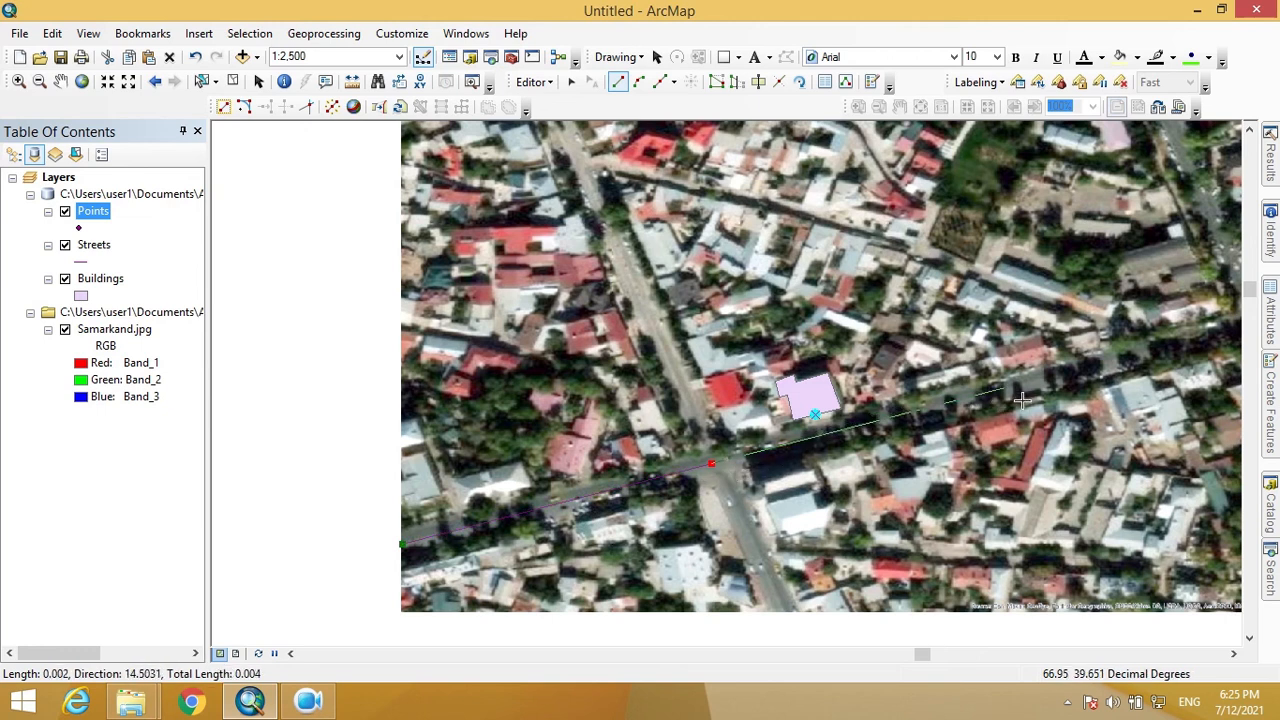
pyautogui.moveTo(1020, 398); pyautogui.dragTo(661, 428)
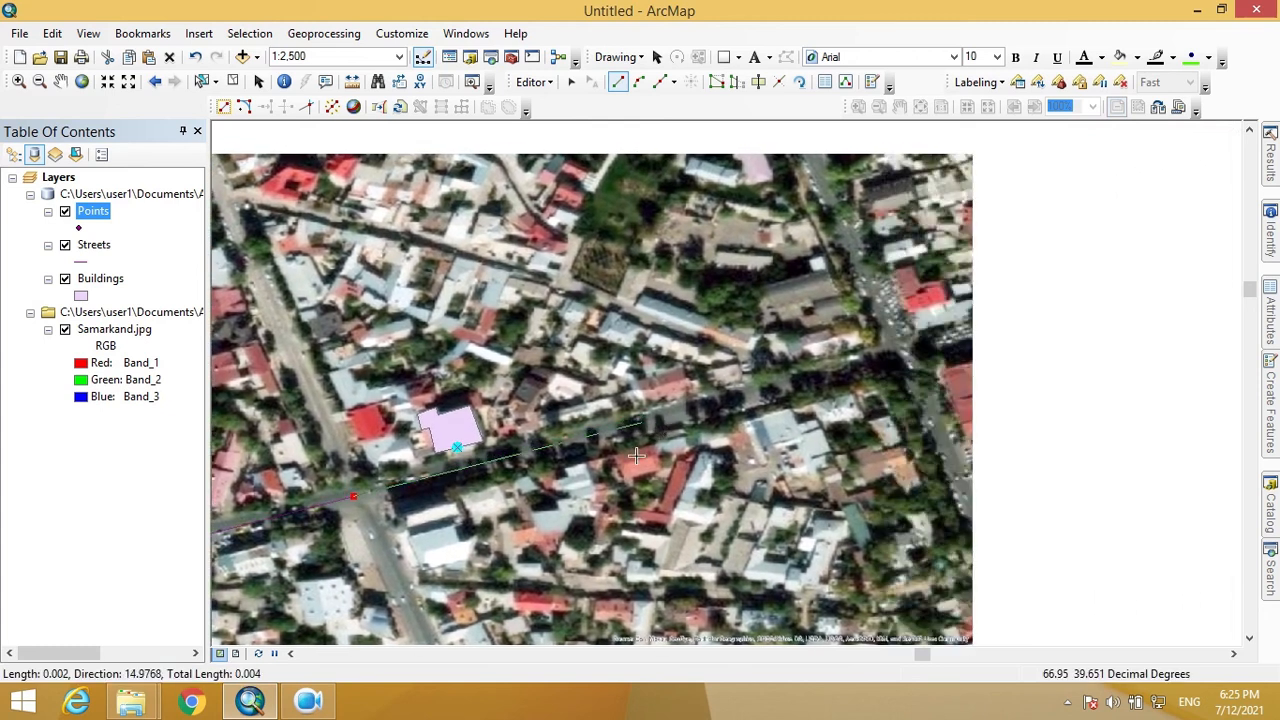
pyautogui.moveTo(453, 511); pyautogui.dragTo(778, 453)
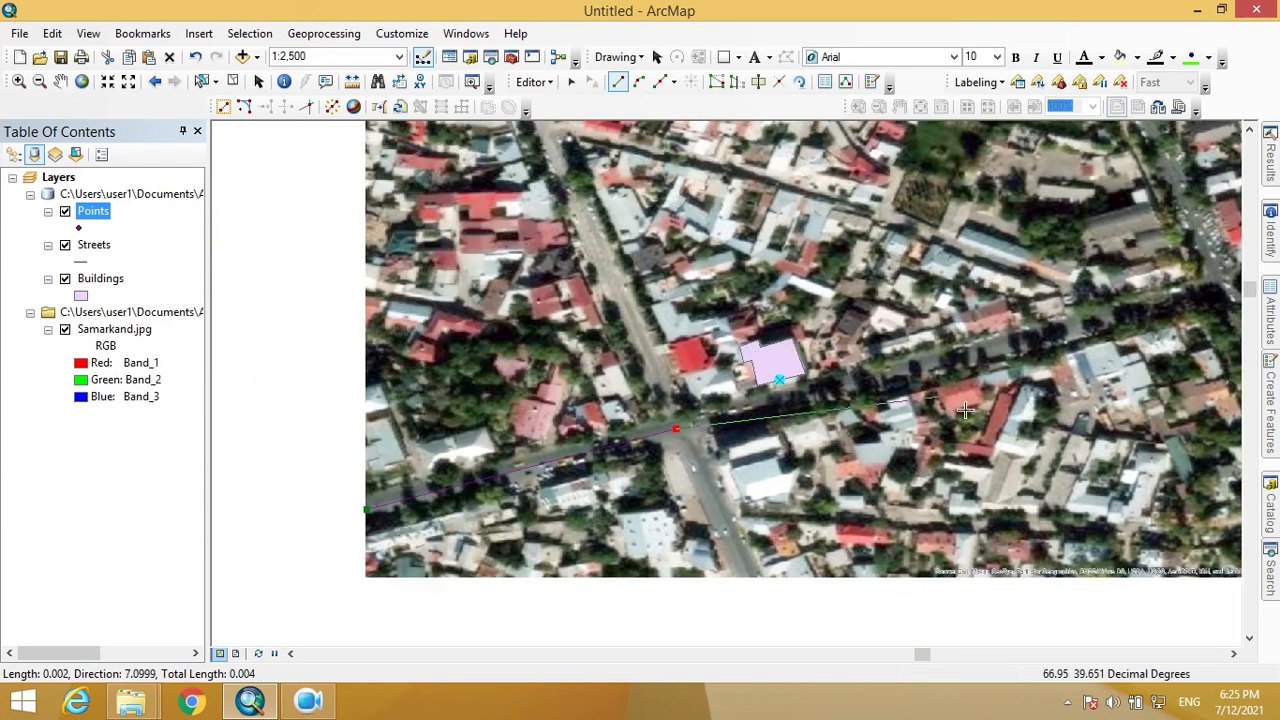
pyautogui.moveTo(1066, 381); pyautogui.dragTo(749, 440)
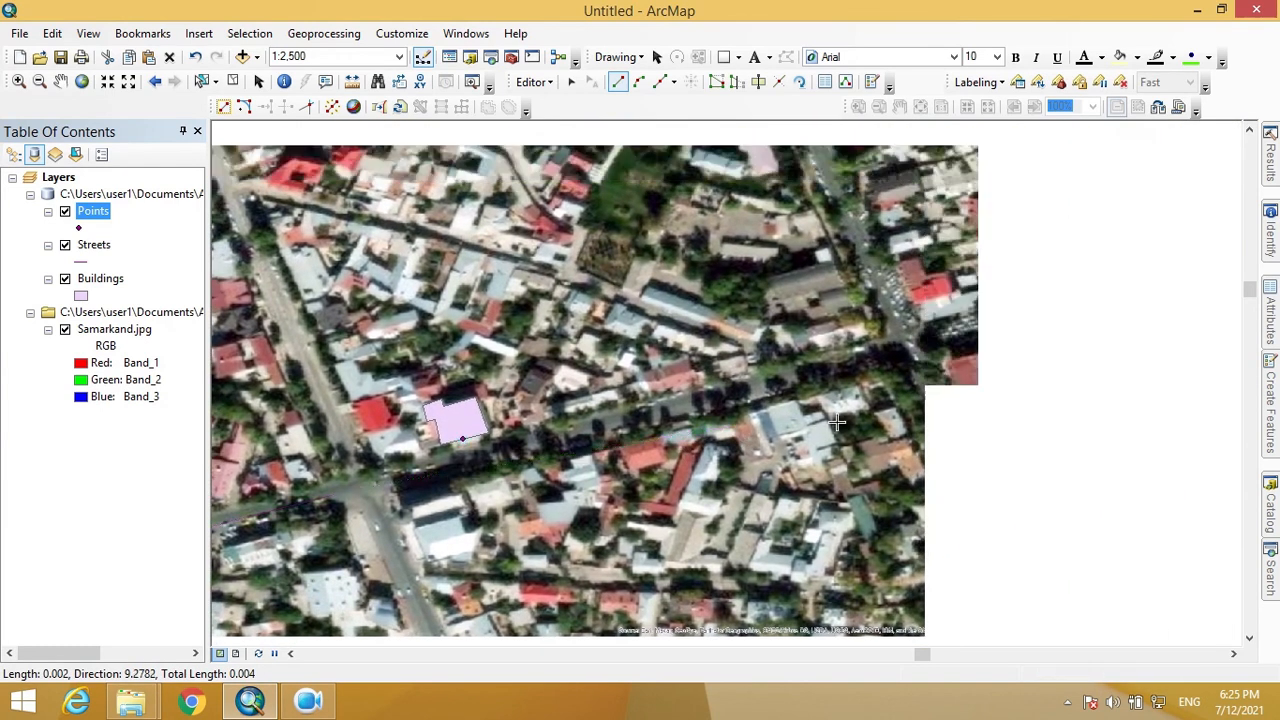
pyautogui.click(905, 350)
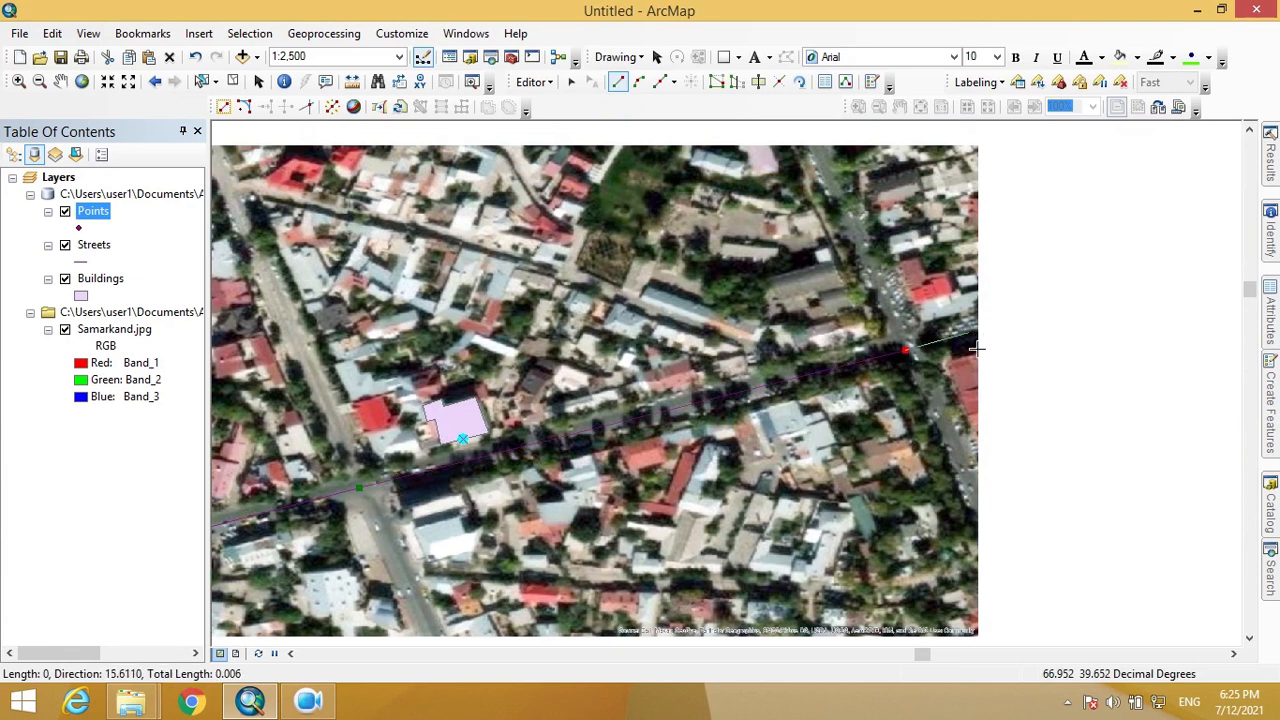
# - Extend the street to the road's eastern end, finish it with F2, and view its attributes
pyautogui.moveTo(970, 350); pyautogui.dragTo(1063, 316)
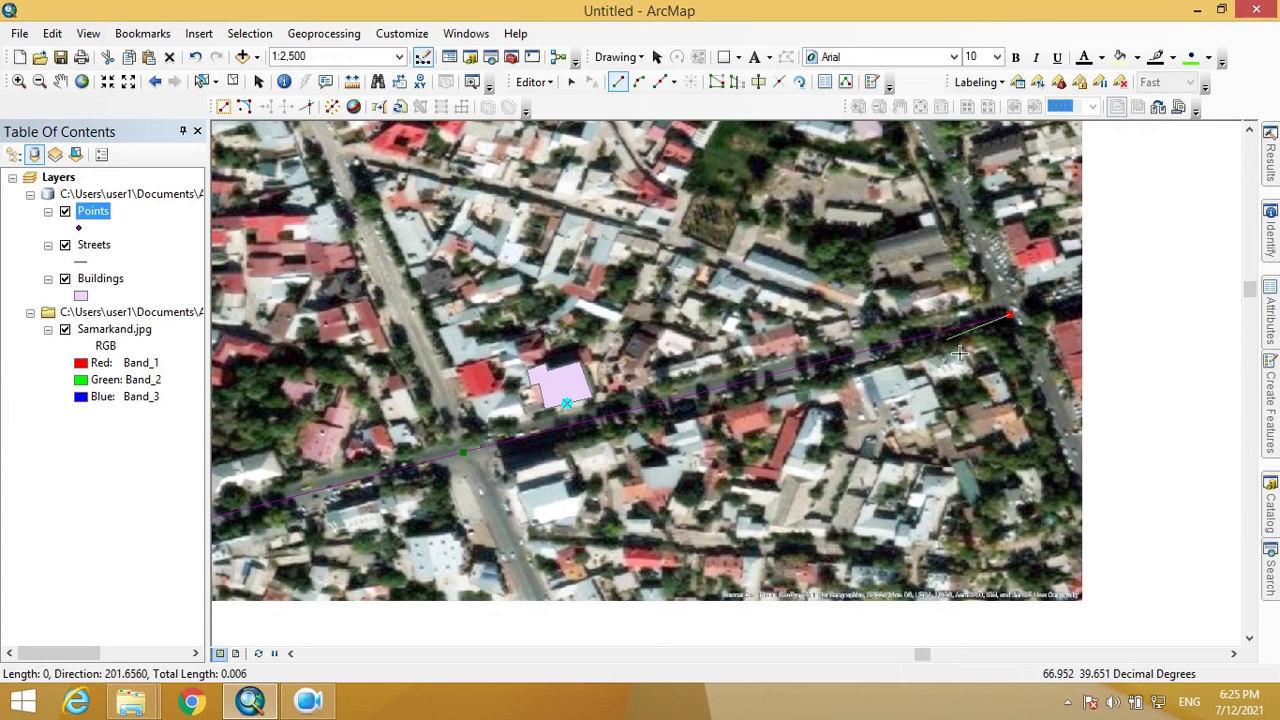
pyautogui.scroll(-1, 965, 355)
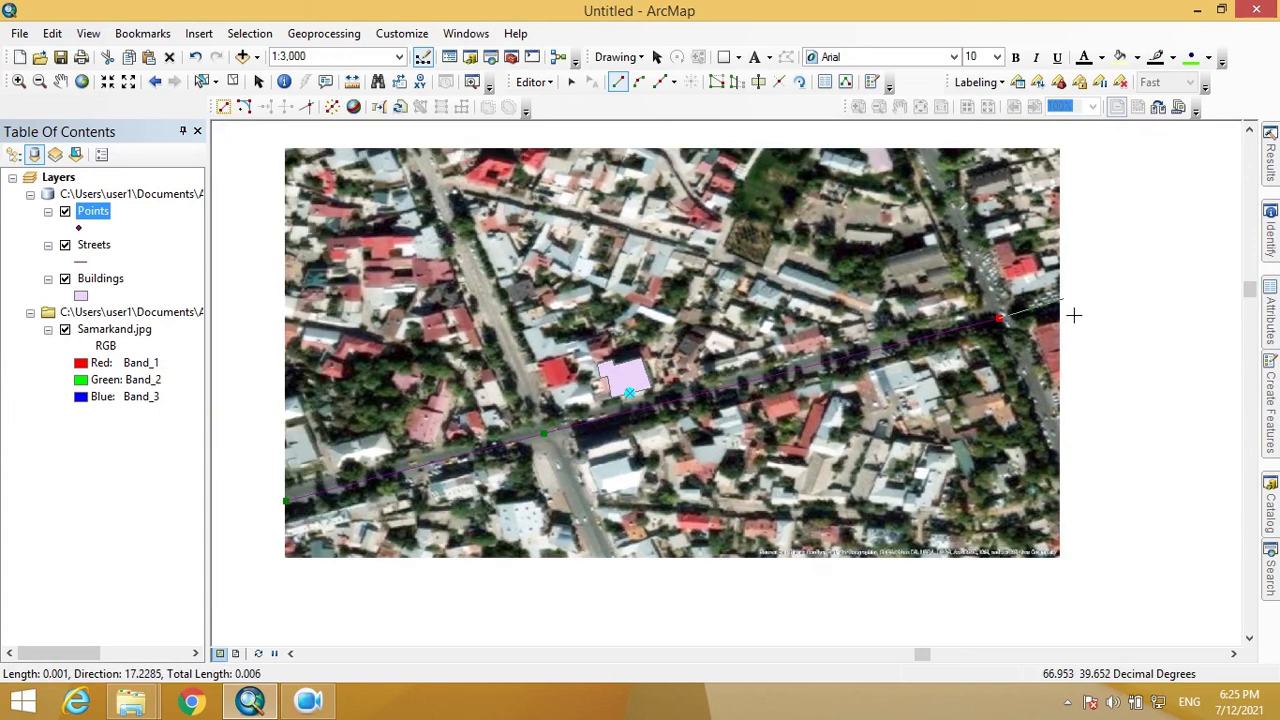
pyautogui.scroll(1, 1070, 316)
pyautogui.press('F2')
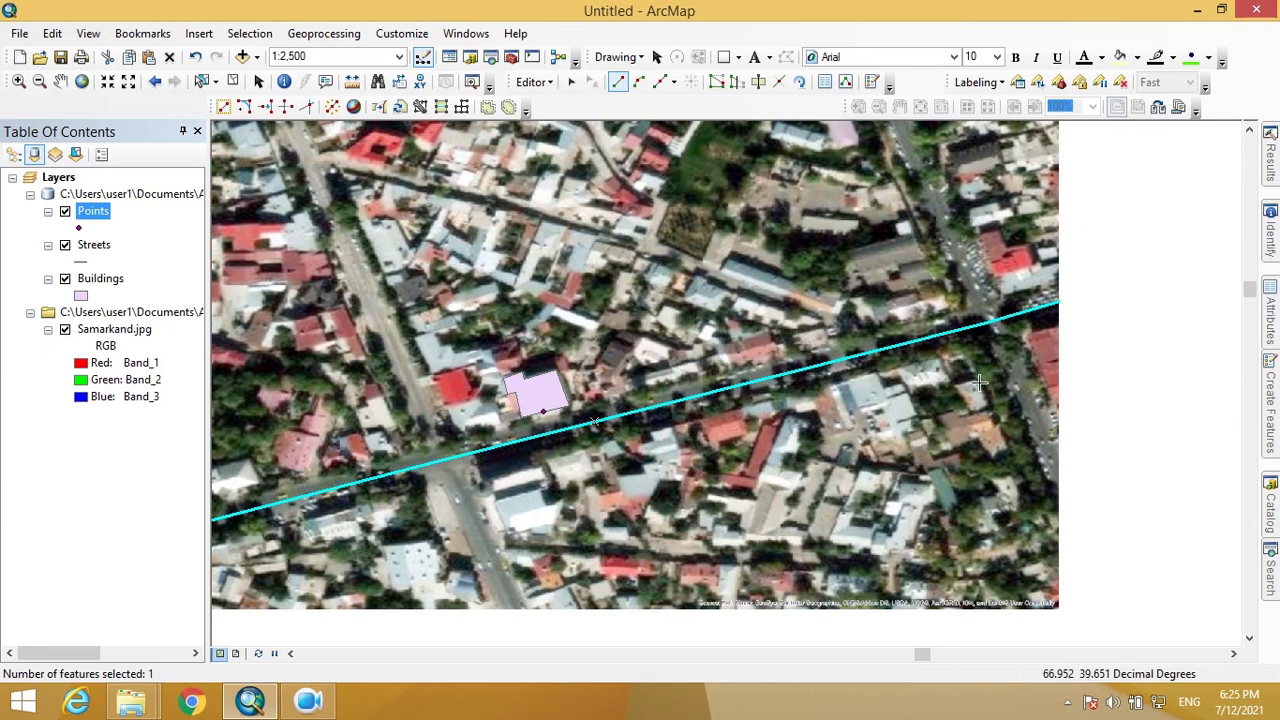
pyautogui.scroll(-3, 812, 457)
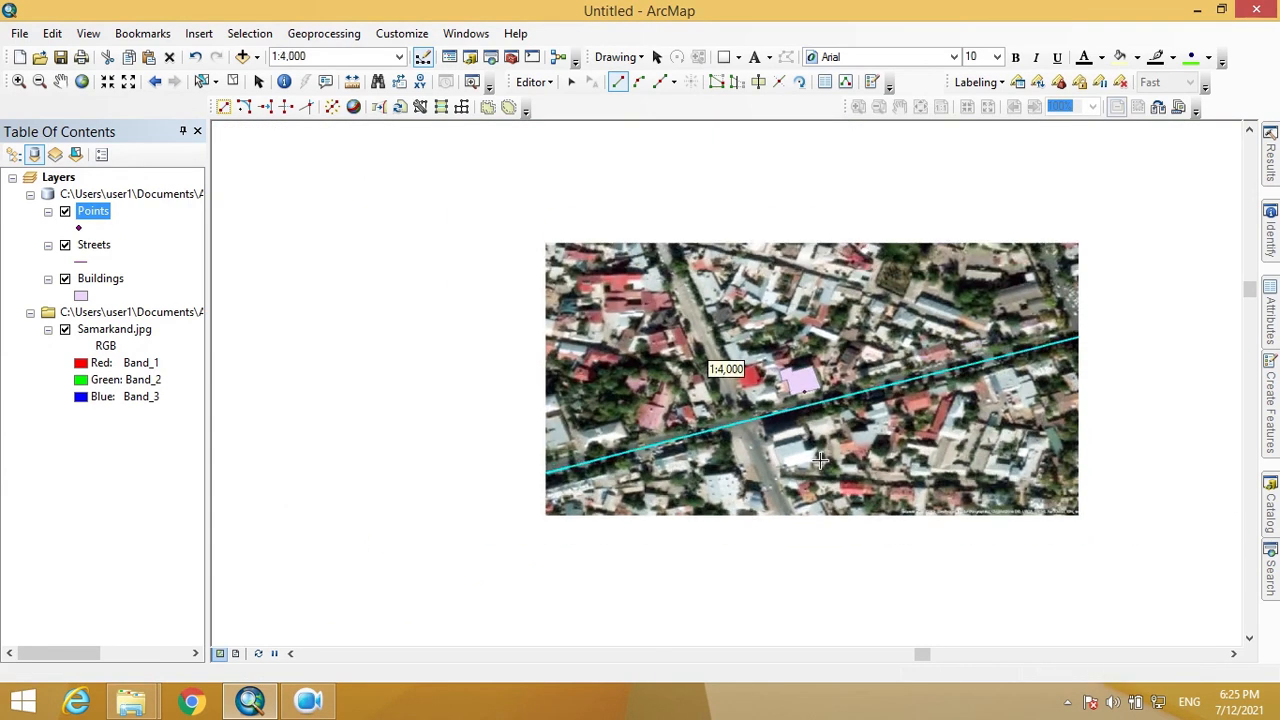
pyautogui.click(1274, 288)
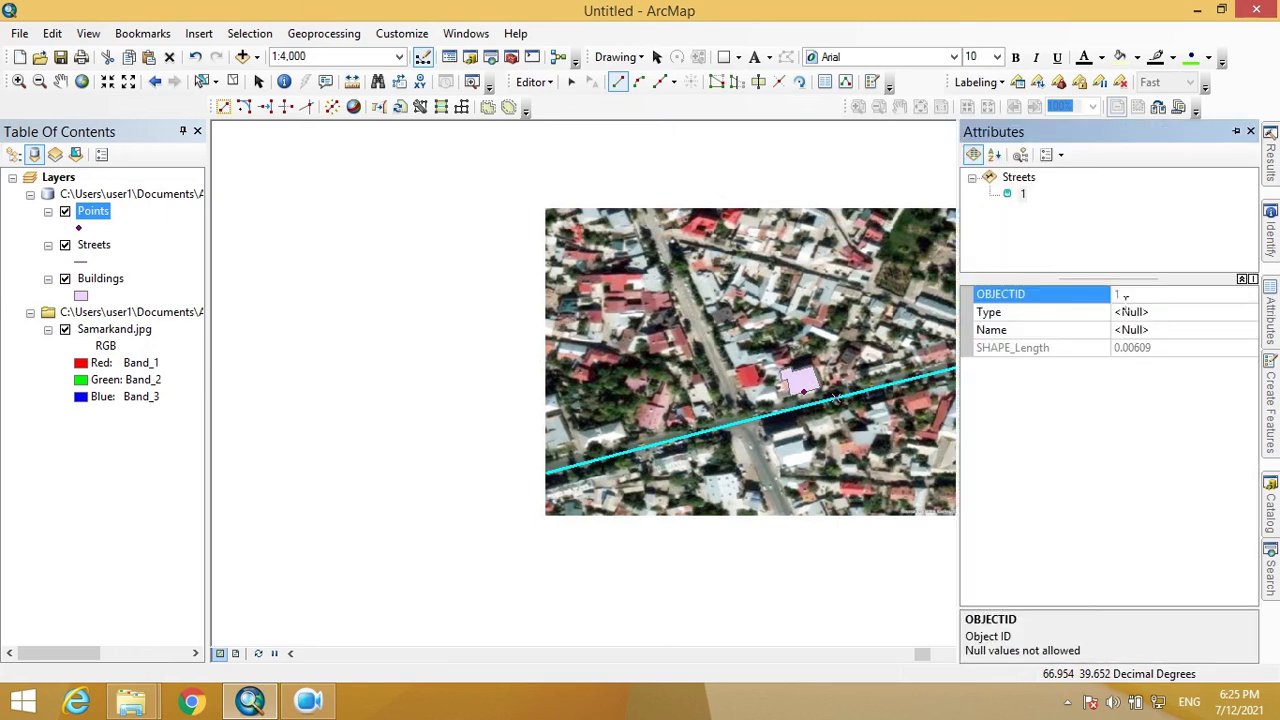
# - Give the new street line Type 'Avenue' and Name 'Amir Teymur'
pyautogui.click(1164, 314)
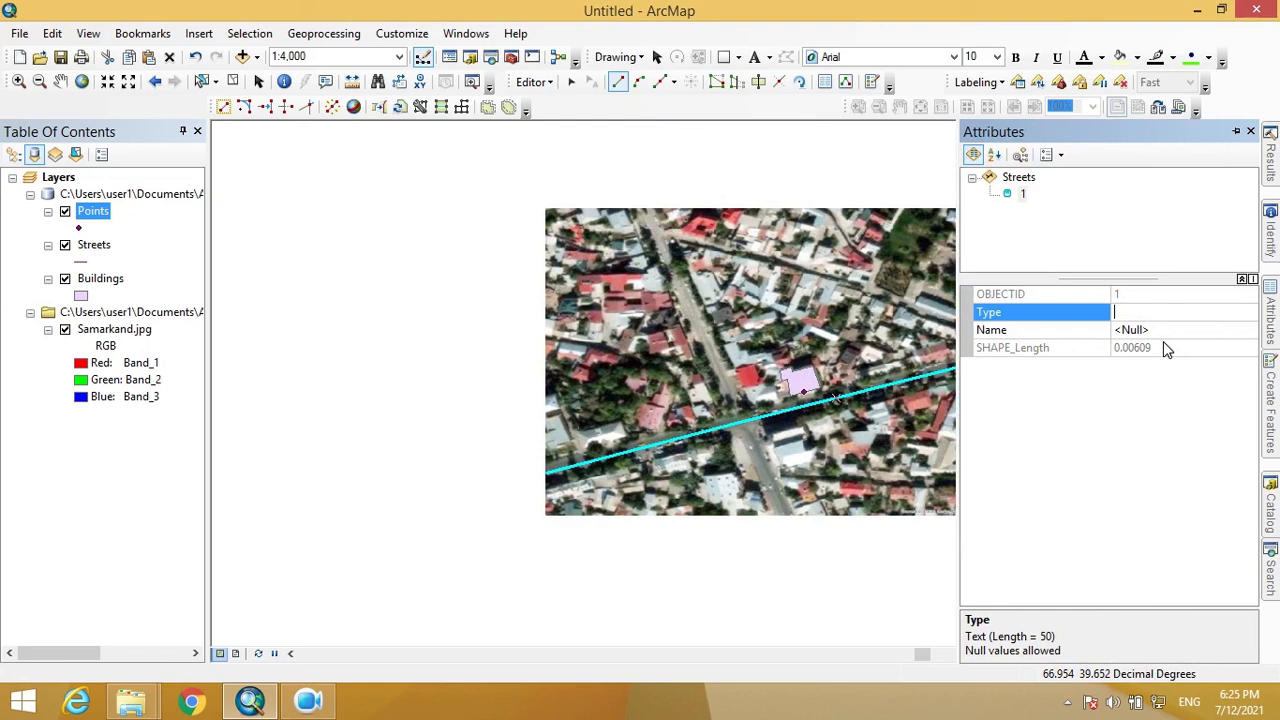
pyautogui.write('Avenue')
pyautogui.press('Return')
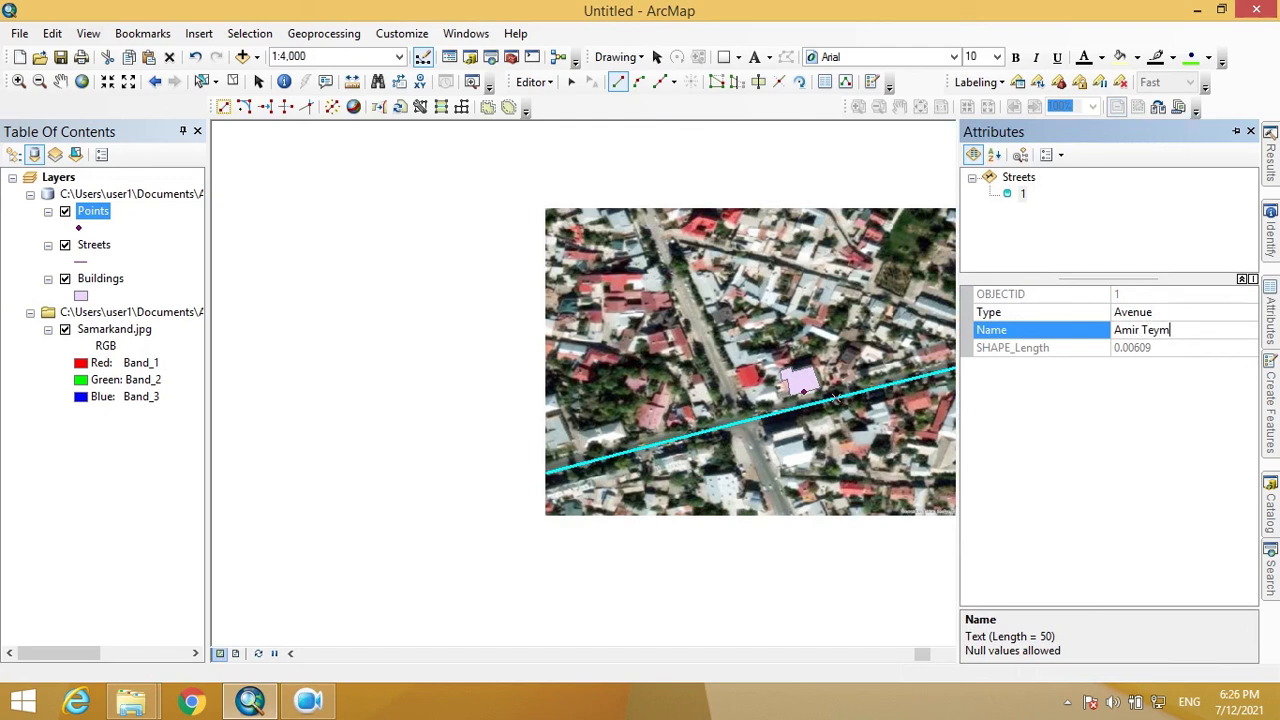
pyautogui.write('Amir Teymur')
pyautogui.press('Return')
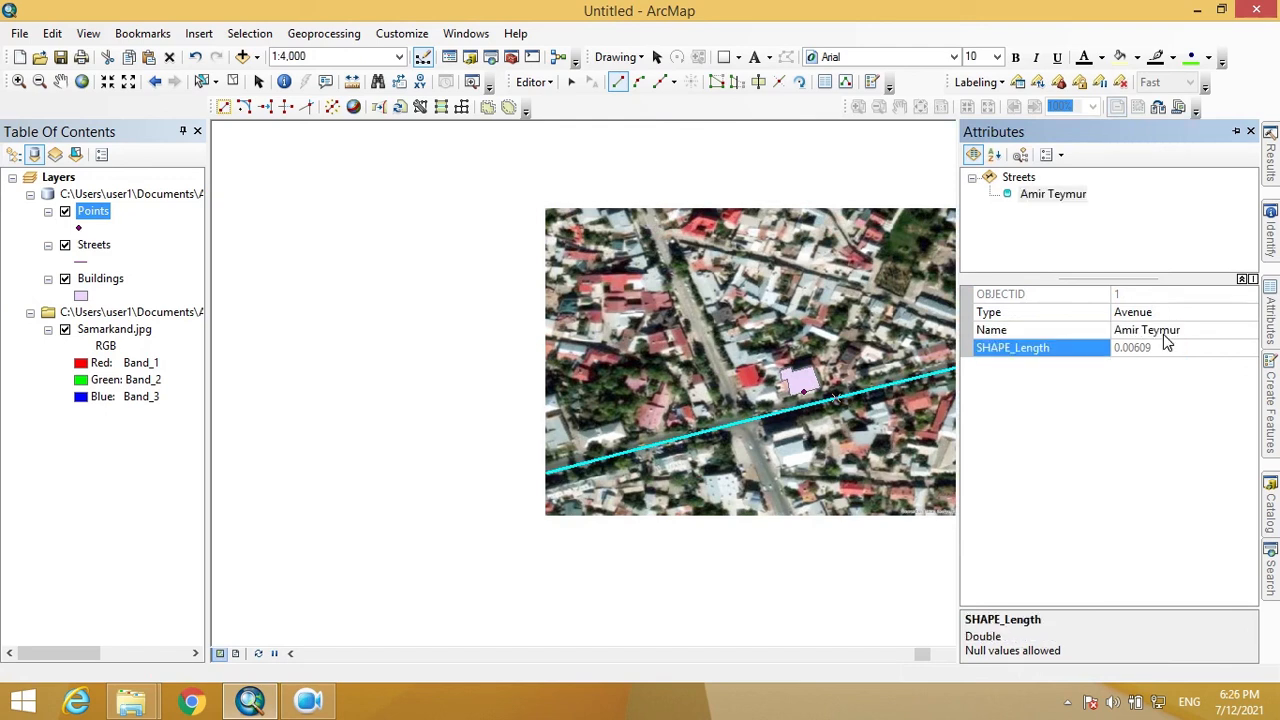
pyautogui.click(540, 84)
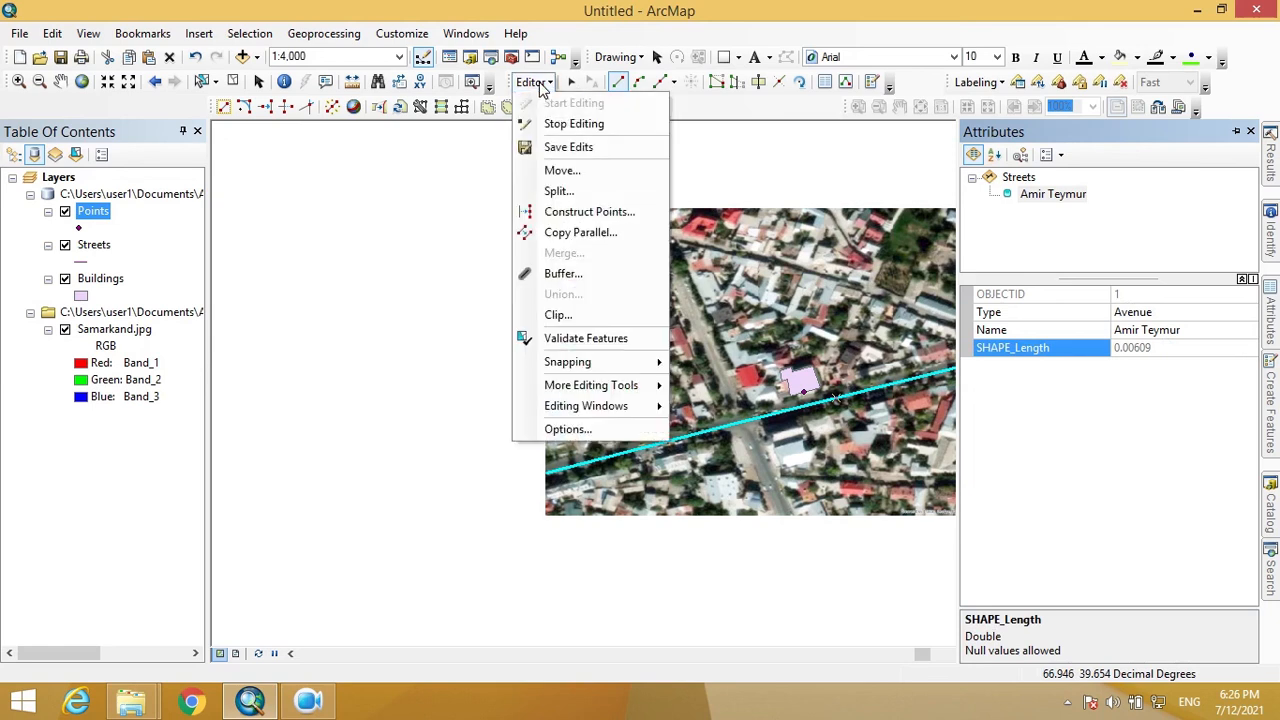
# - Save edits, then digitize a second street from the north-south road down across the avenue
pyautogui.click(570, 147)
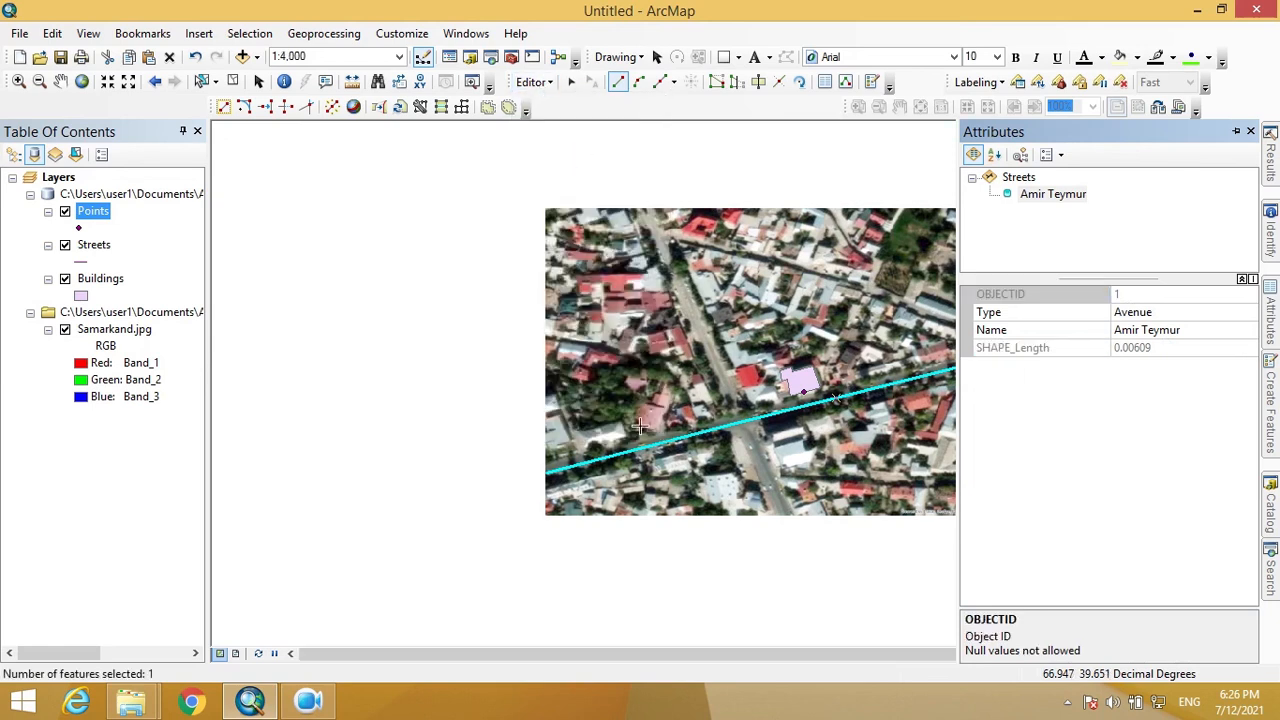
pyautogui.moveTo(752, 350); pyautogui.dragTo(597, 388)
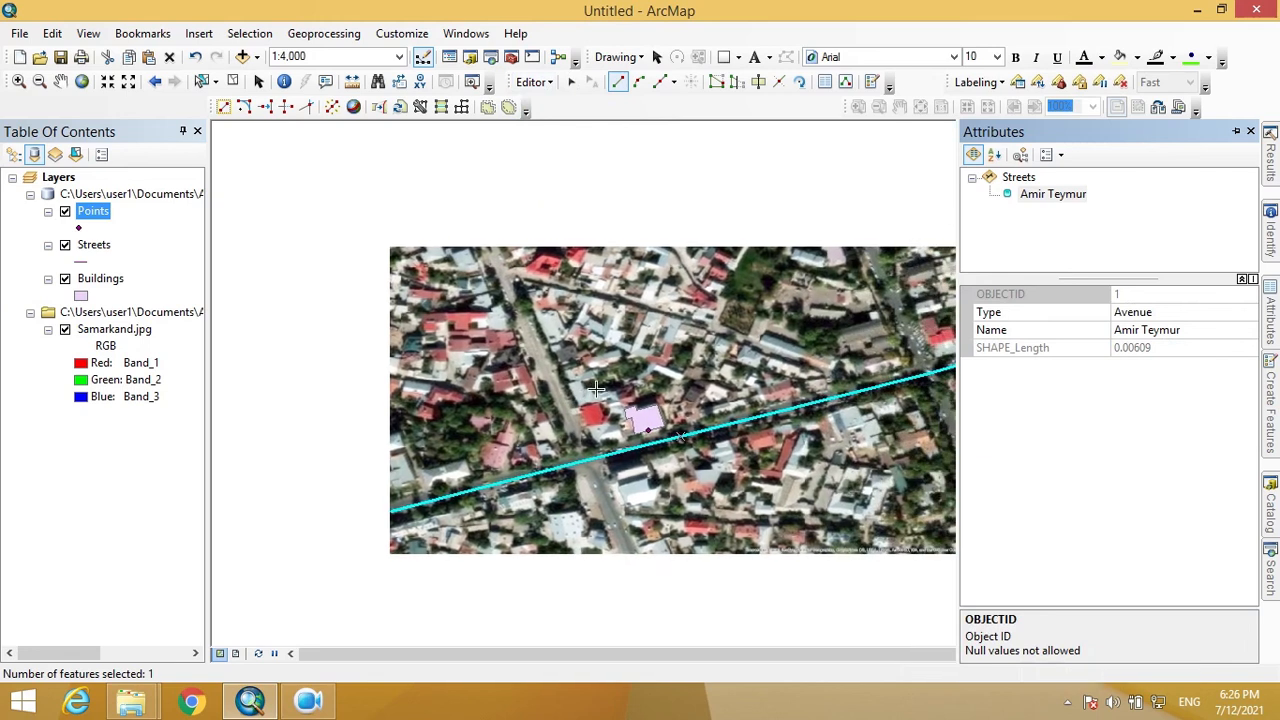
pyautogui.scroll(1, 561, 407)
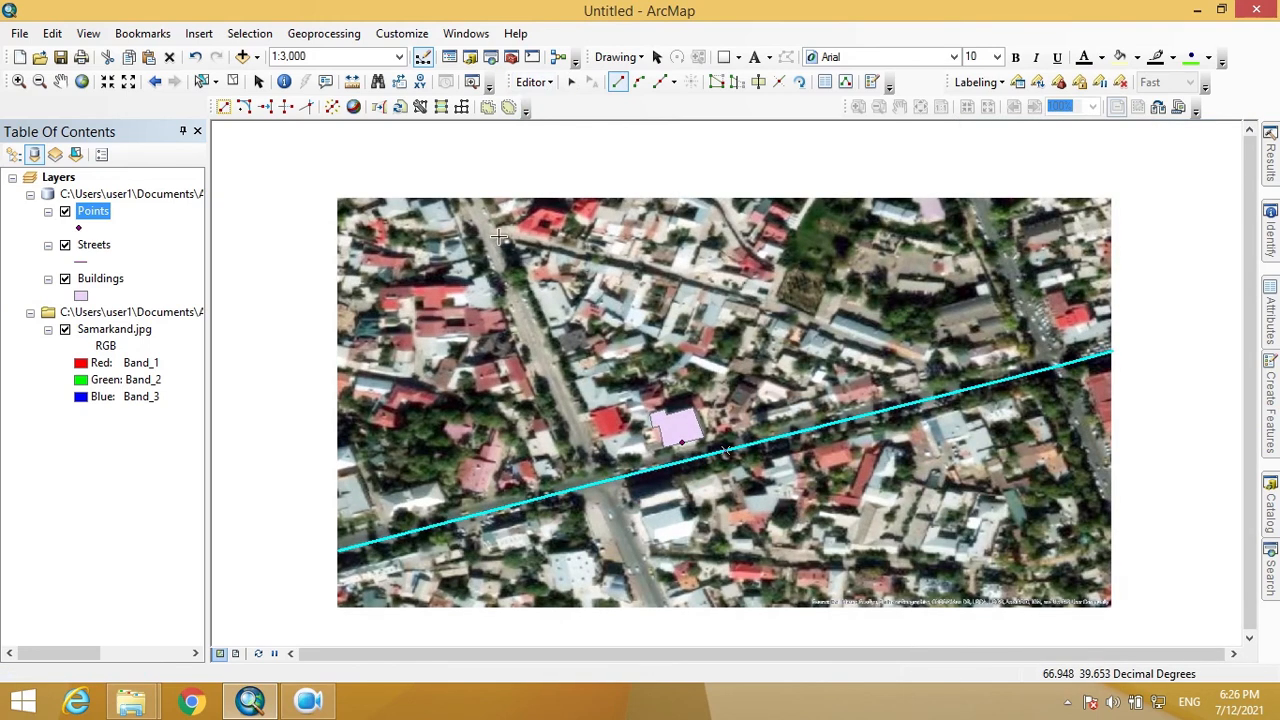
pyautogui.click(477, 214)
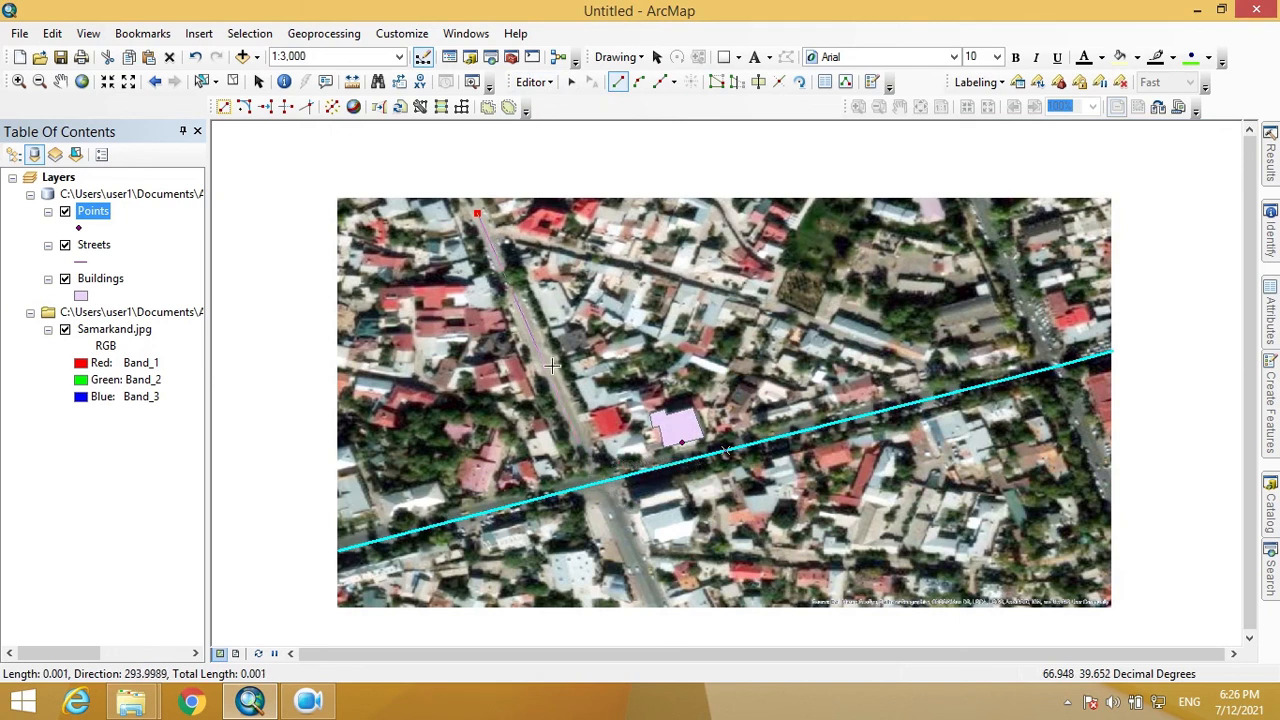
pyautogui.click(597, 483)
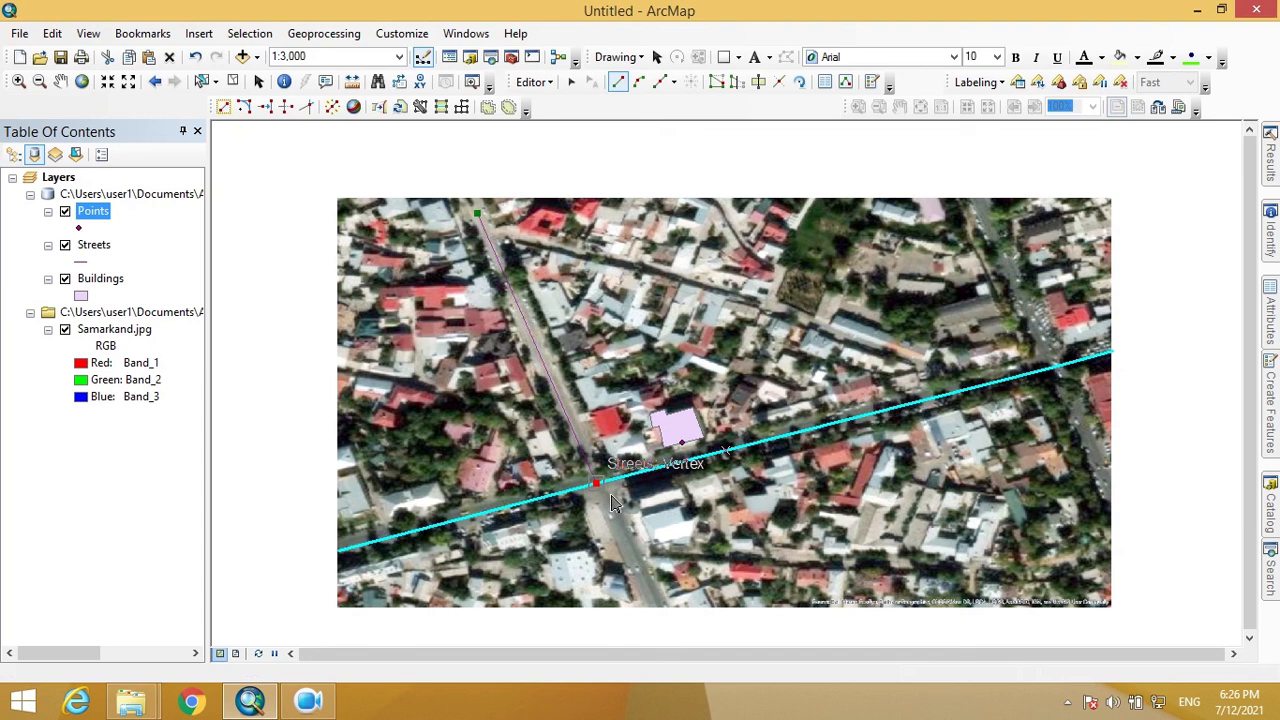
pyautogui.doubleClick(661, 607)
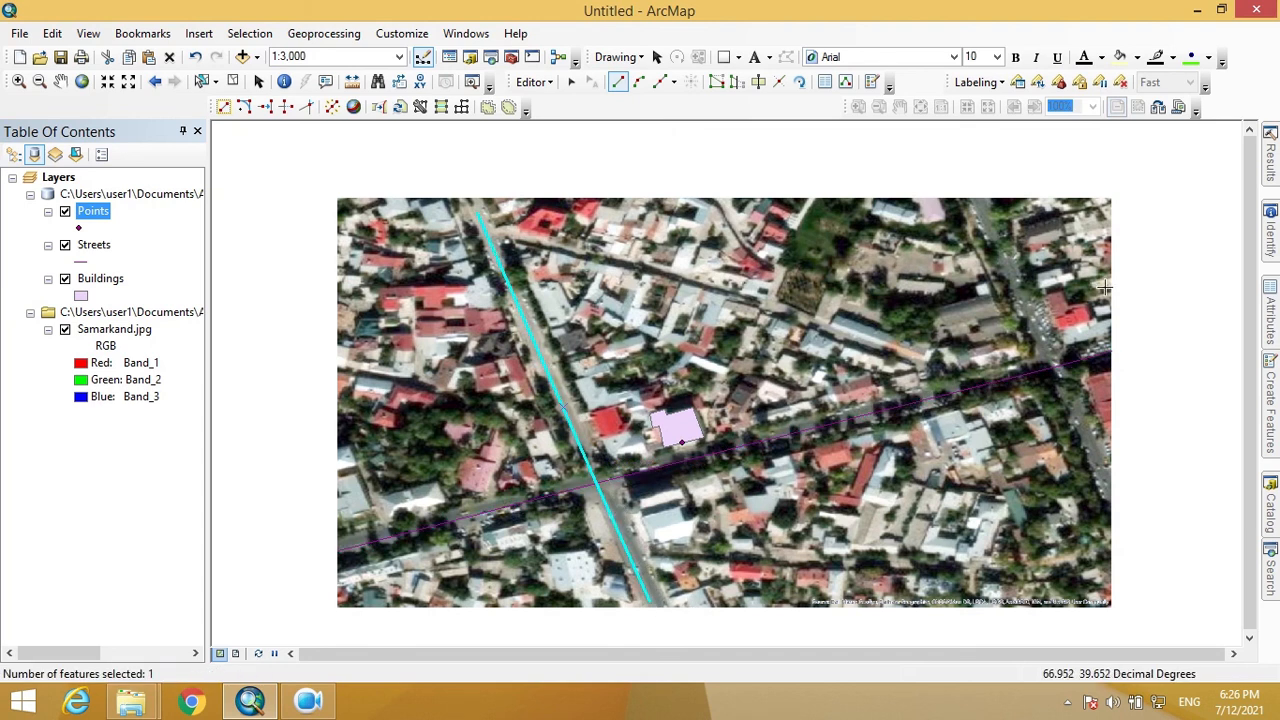
# - Set the second street's Type to 'Street' and Name to 'Lutfiy'
pyautogui.moveTo(1276, 330)
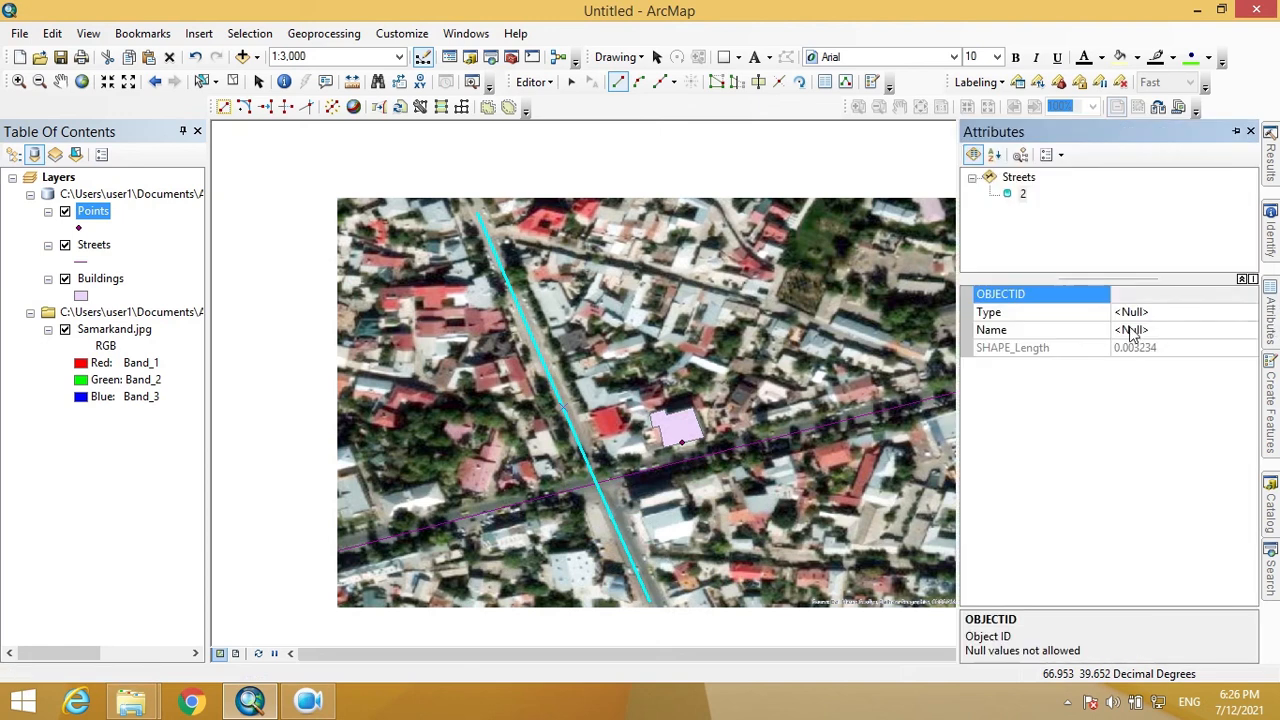
pyautogui.click(1166, 317)
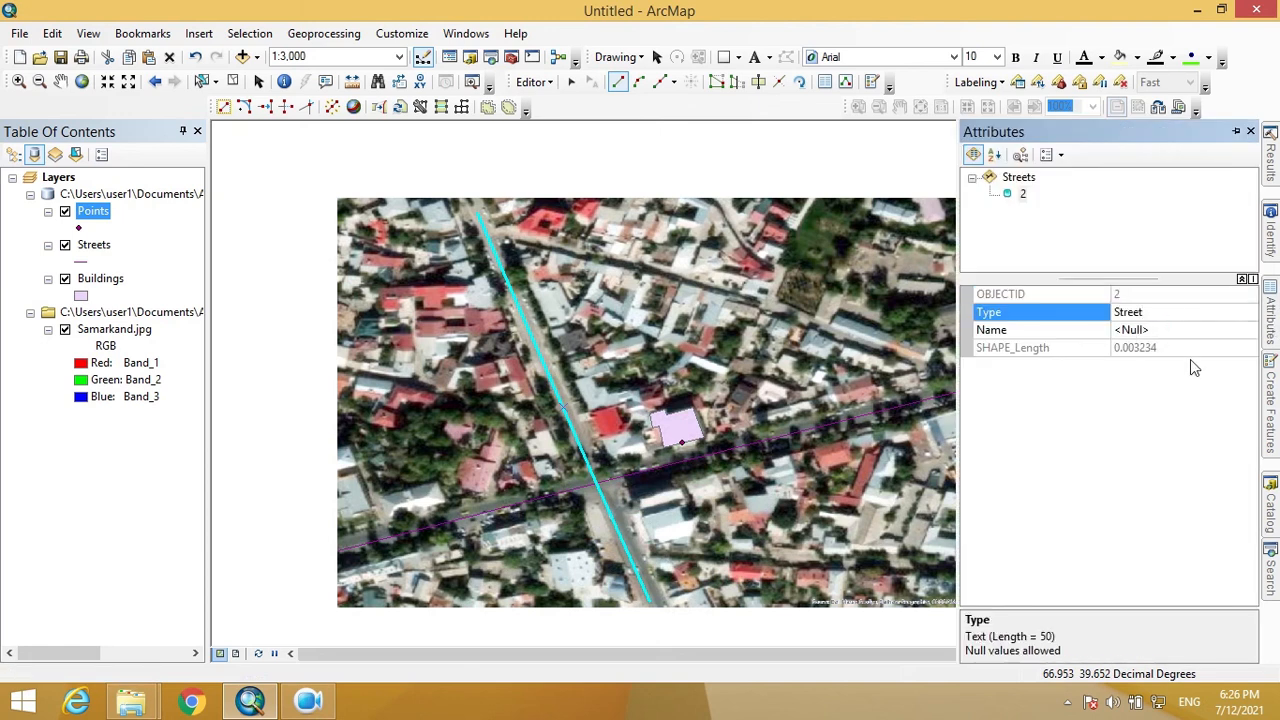
pyautogui.click(1165, 330)
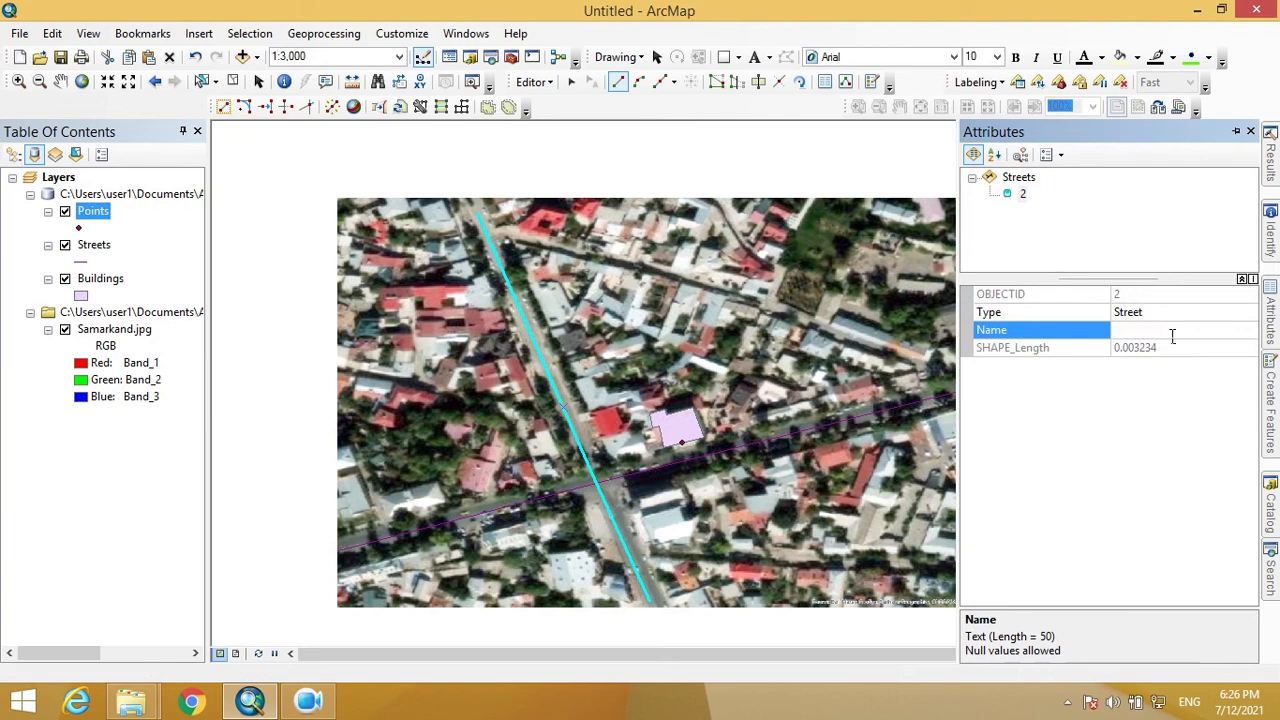
pyautogui.write('Lutfiy')
pyautogui.press('Return')
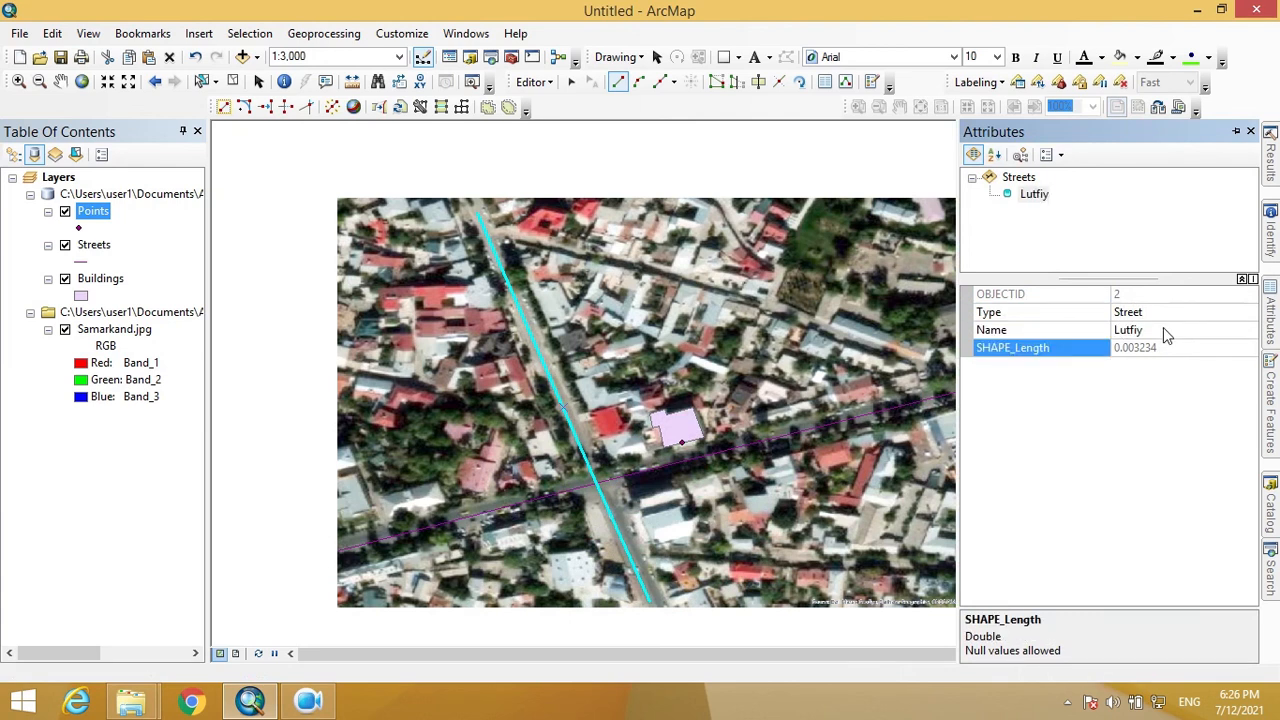
# - Digitize a third street line along the right road, snapping onto the avenue
pyautogui.moveTo(727, 441); pyautogui.dragTo(461, 416)
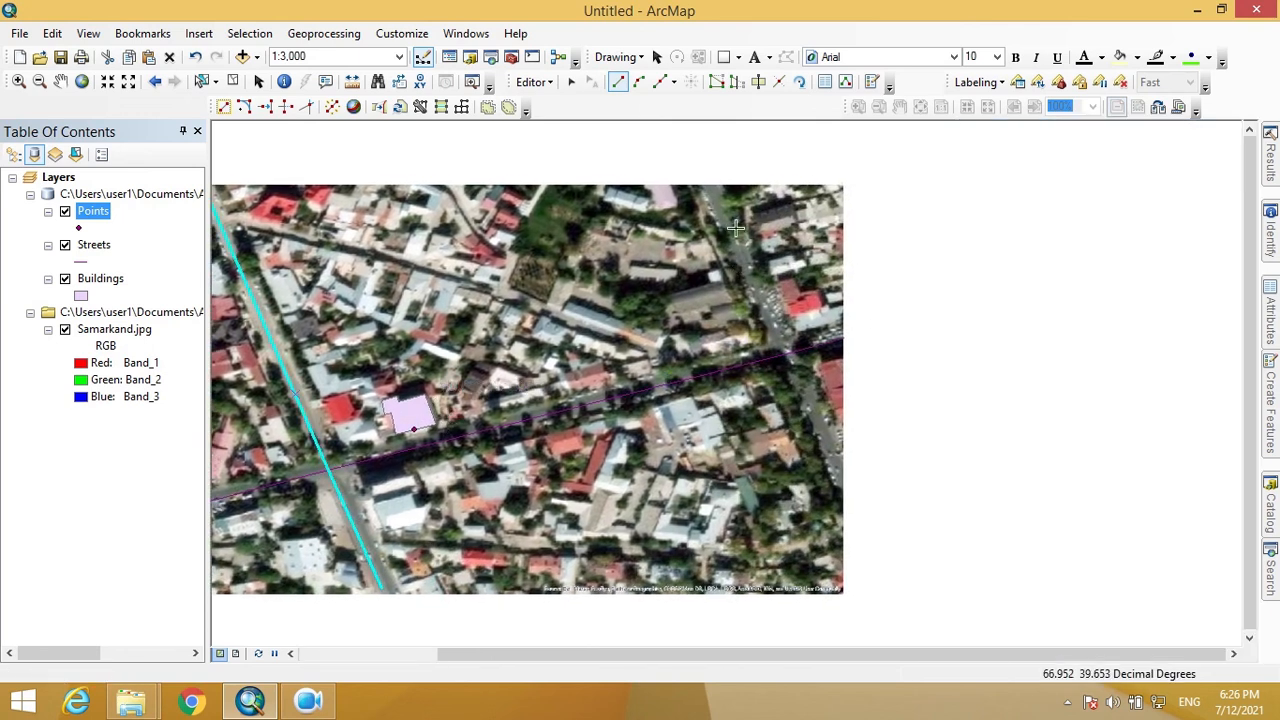
pyautogui.click(712, 196)
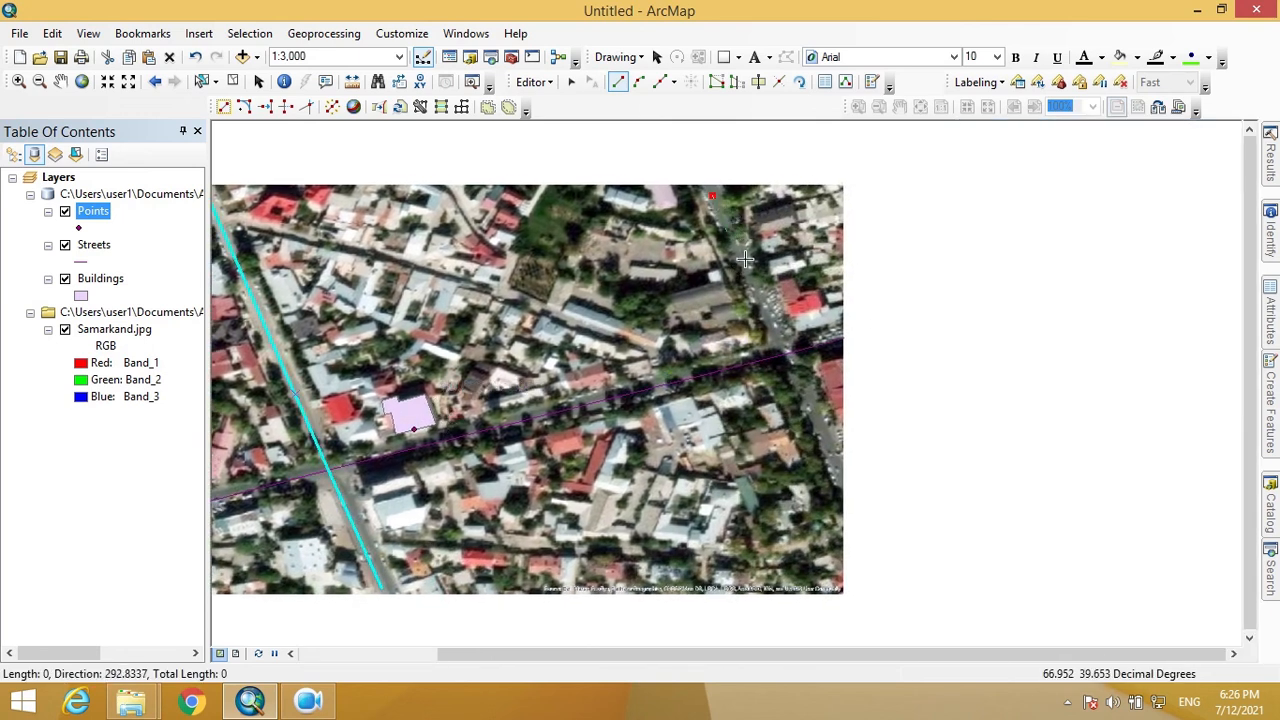
pyautogui.click(800, 366)
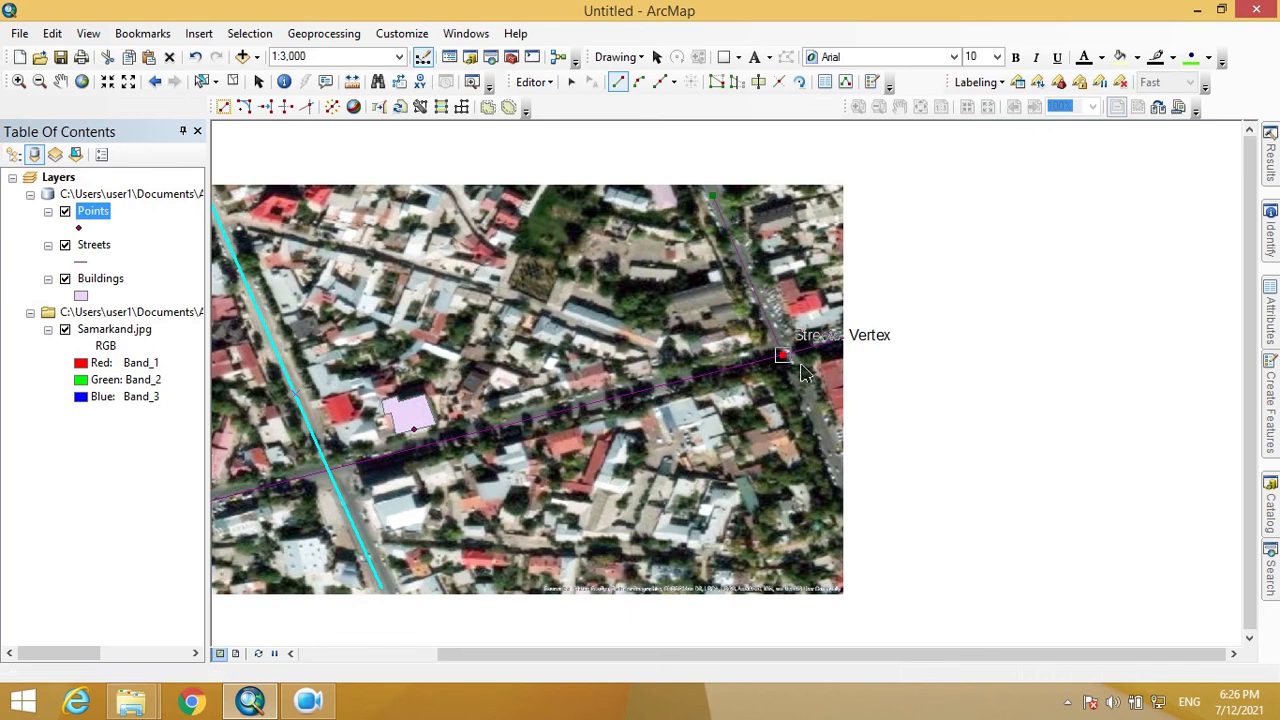
pyautogui.doubleClick(855, 491)
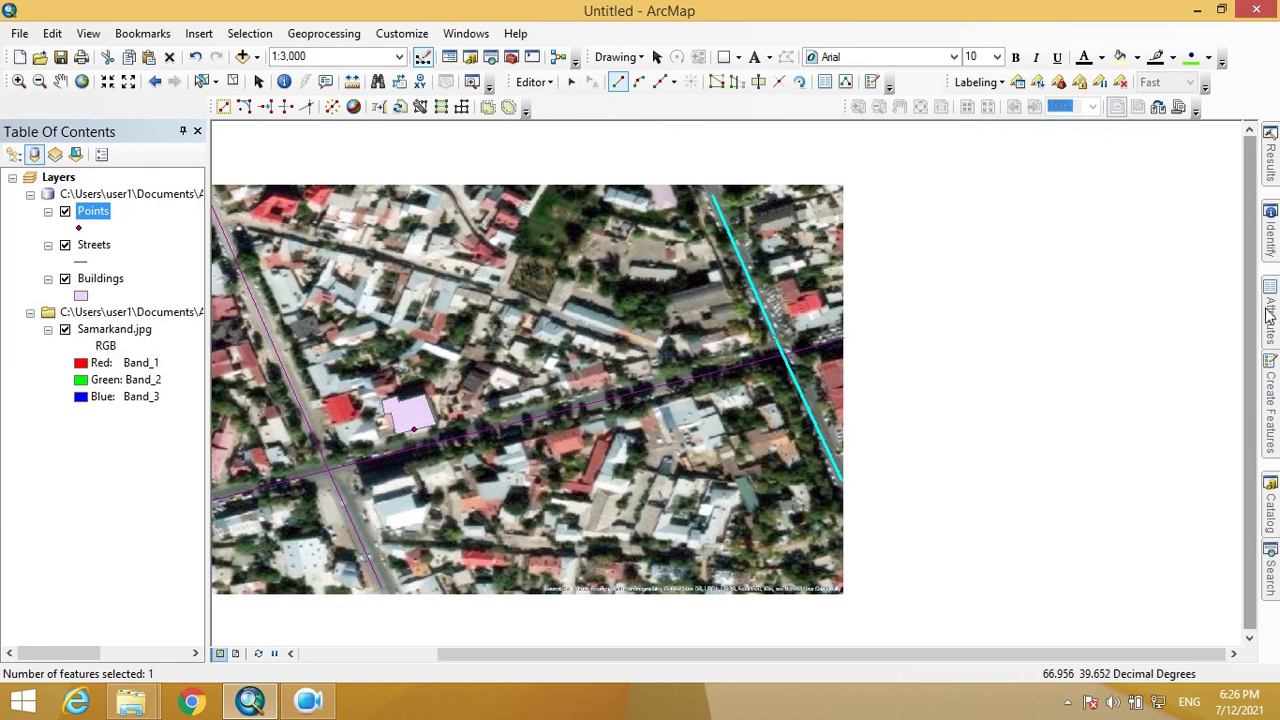
# - Set the third street's Type to 'Street' and Name to 'Kashkariy'
pyautogui.moveTo(1268, 316)
pyautogui.click(1150, 313)
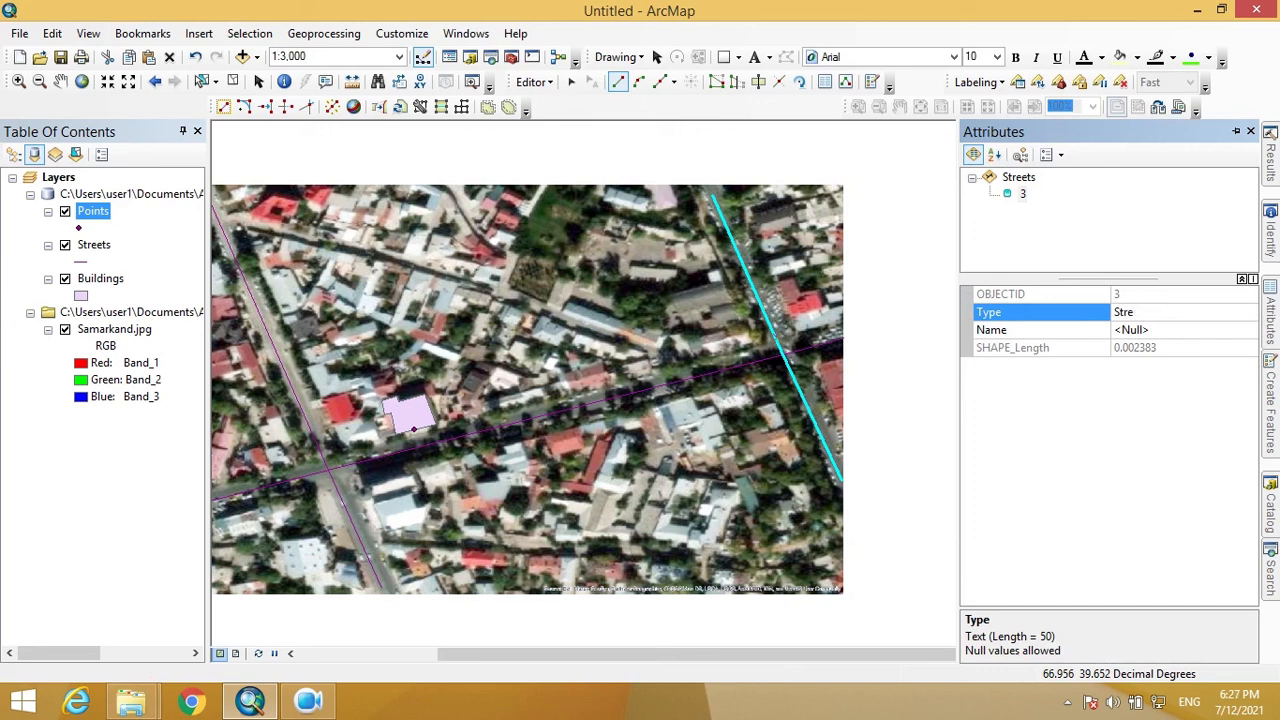
pyautogui.click(1165, 331)
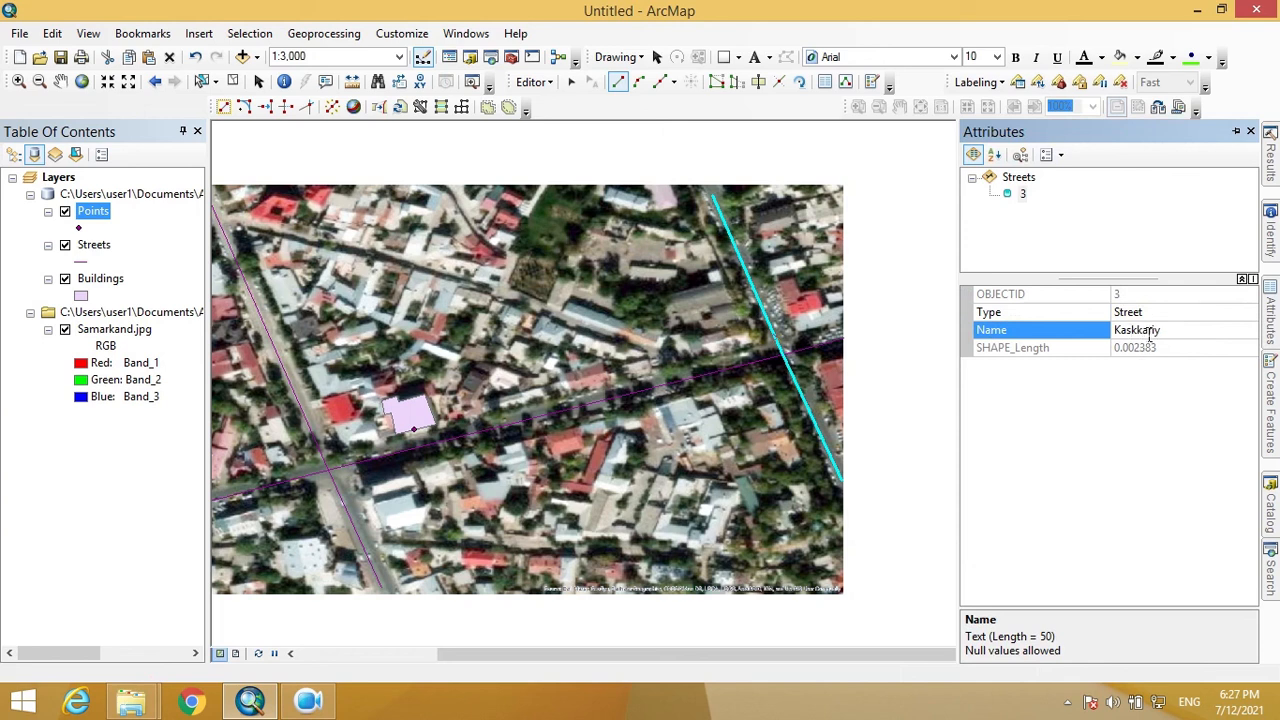
pyautogui.write('h')
# - Save all edits to the layers from the Editor menu
pyautogui.click(537, 84)
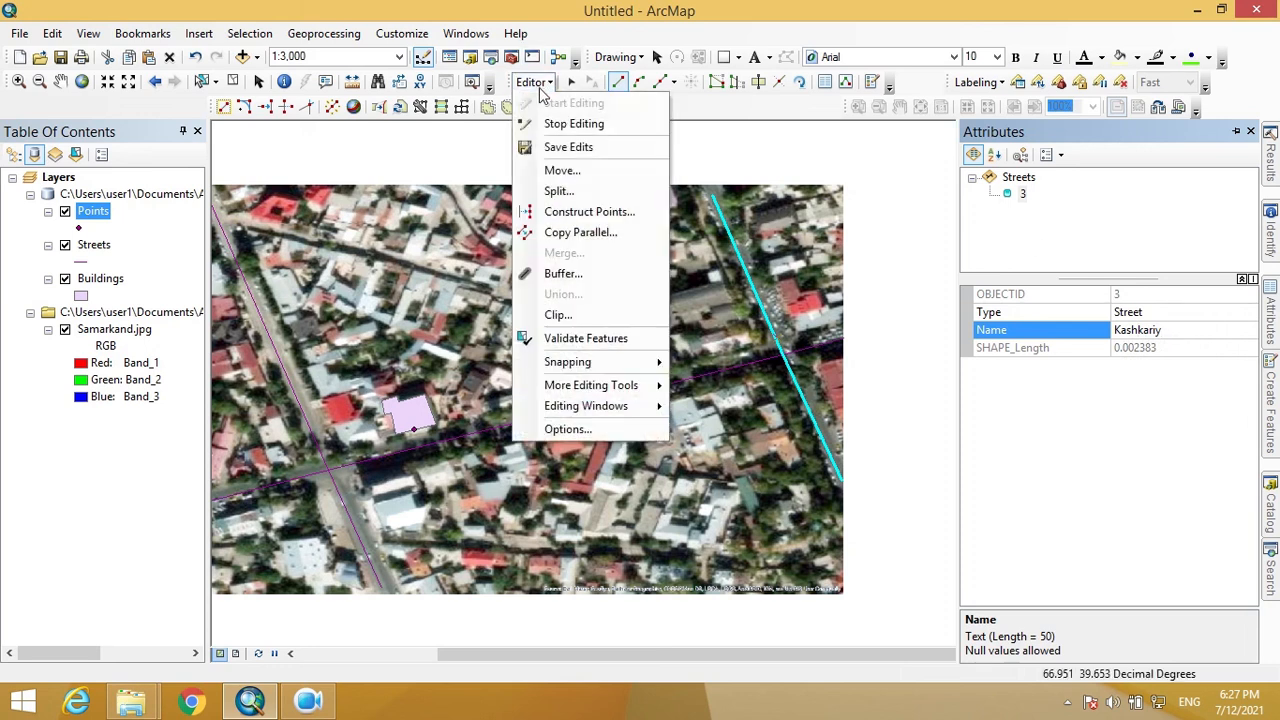
pyautogui.click(585, 148)
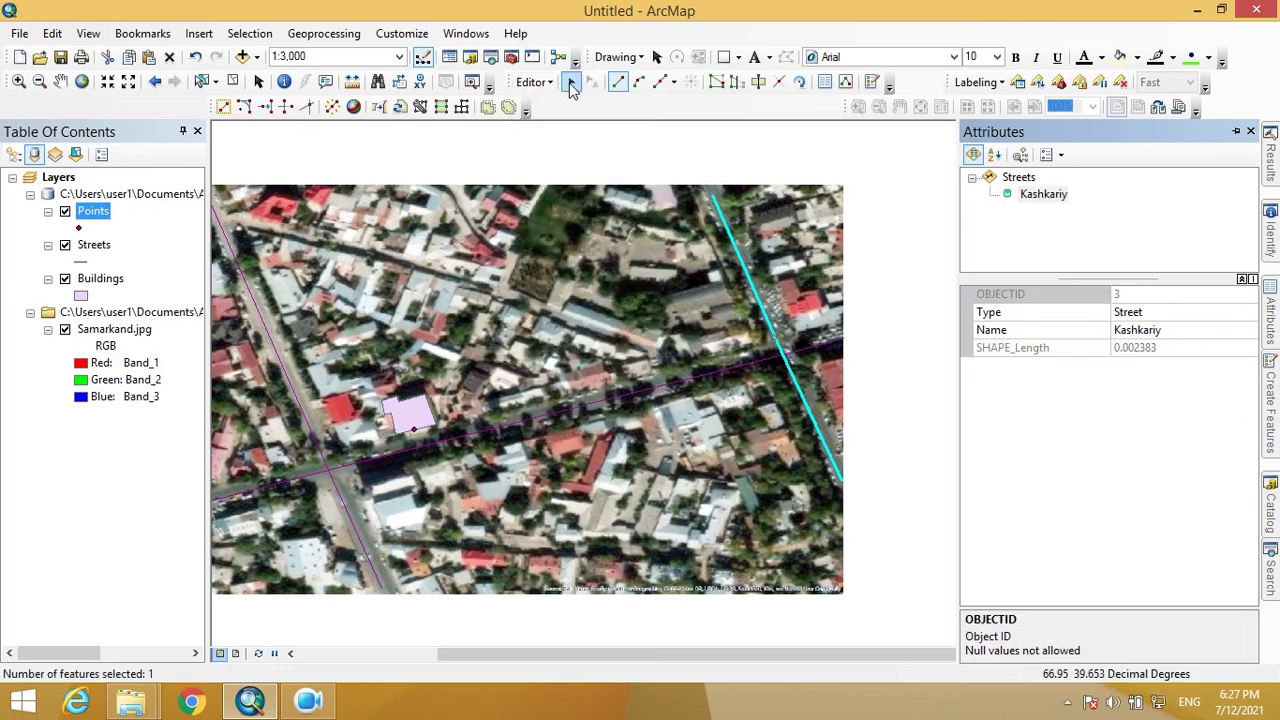
pyautogui.click(548, 84)
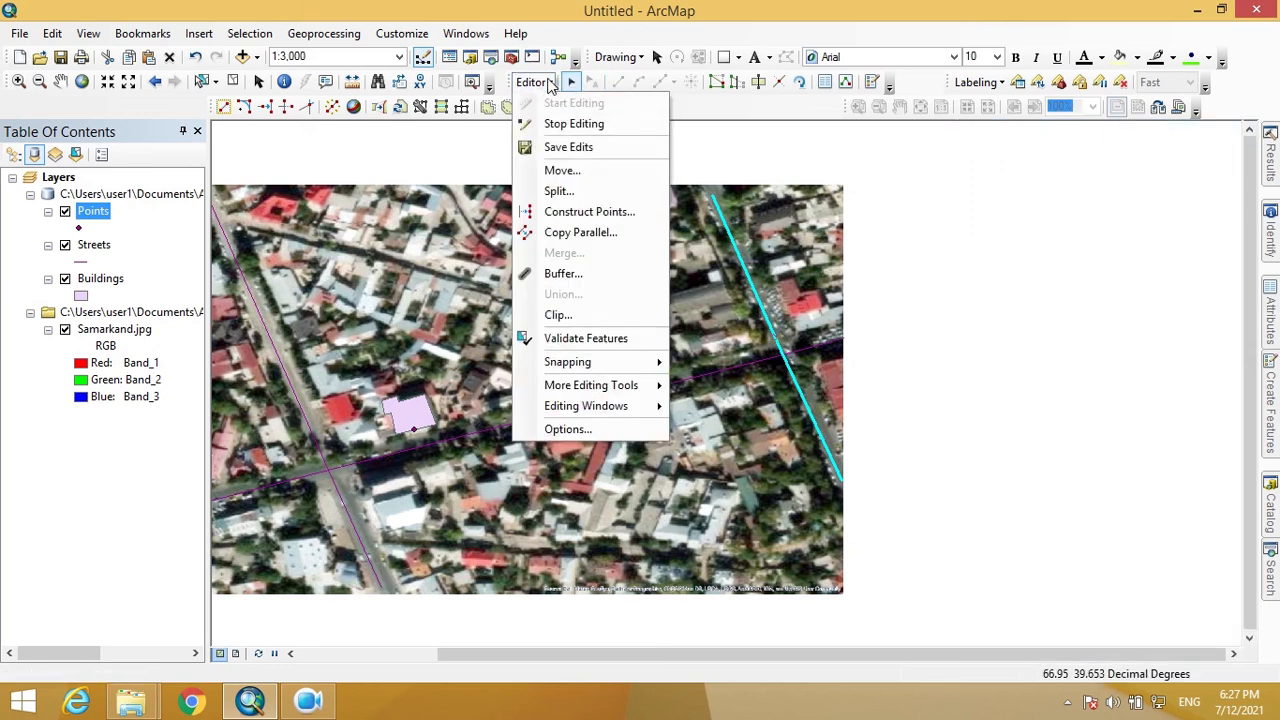
pyautogui.click(580, 148)
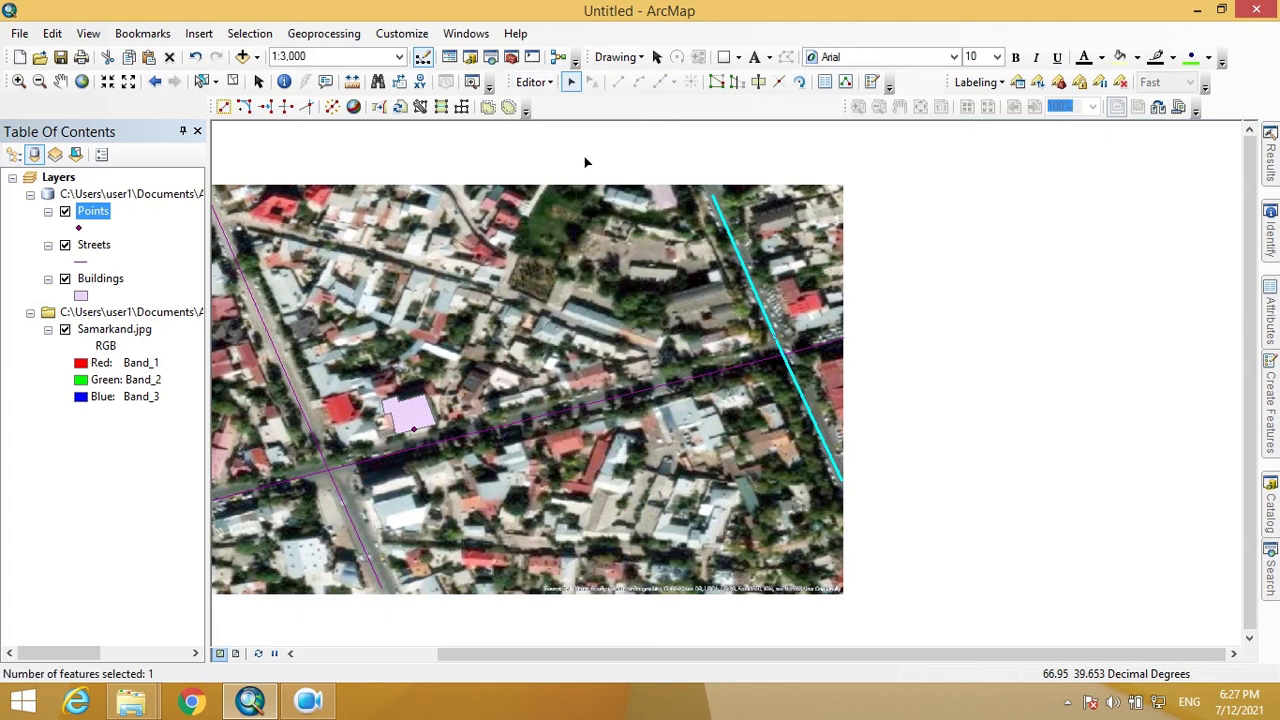
# - Clear the selected street and recentre the Samarkand image in the map view
pyautogui.rightClick(580, 304)
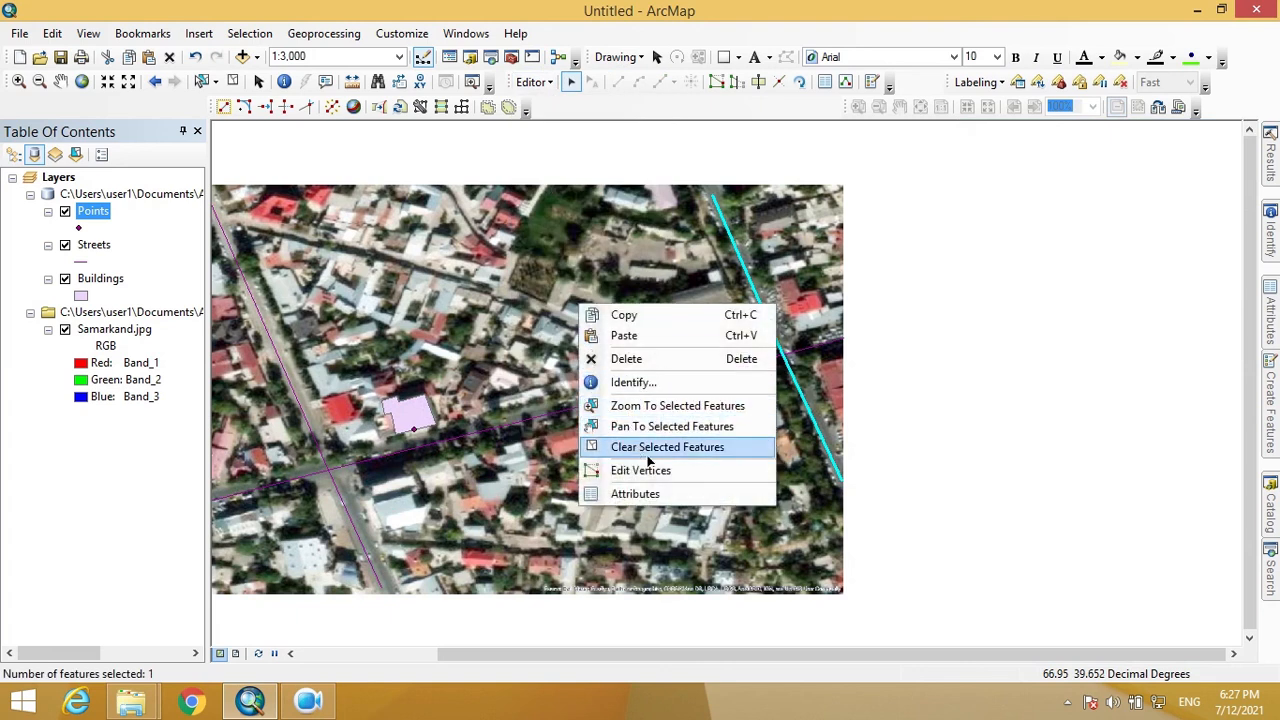
pyautogui.click(650, 448)
pyautogui.moveTo(616, 470); pyautogui.dragTo(880, 418)
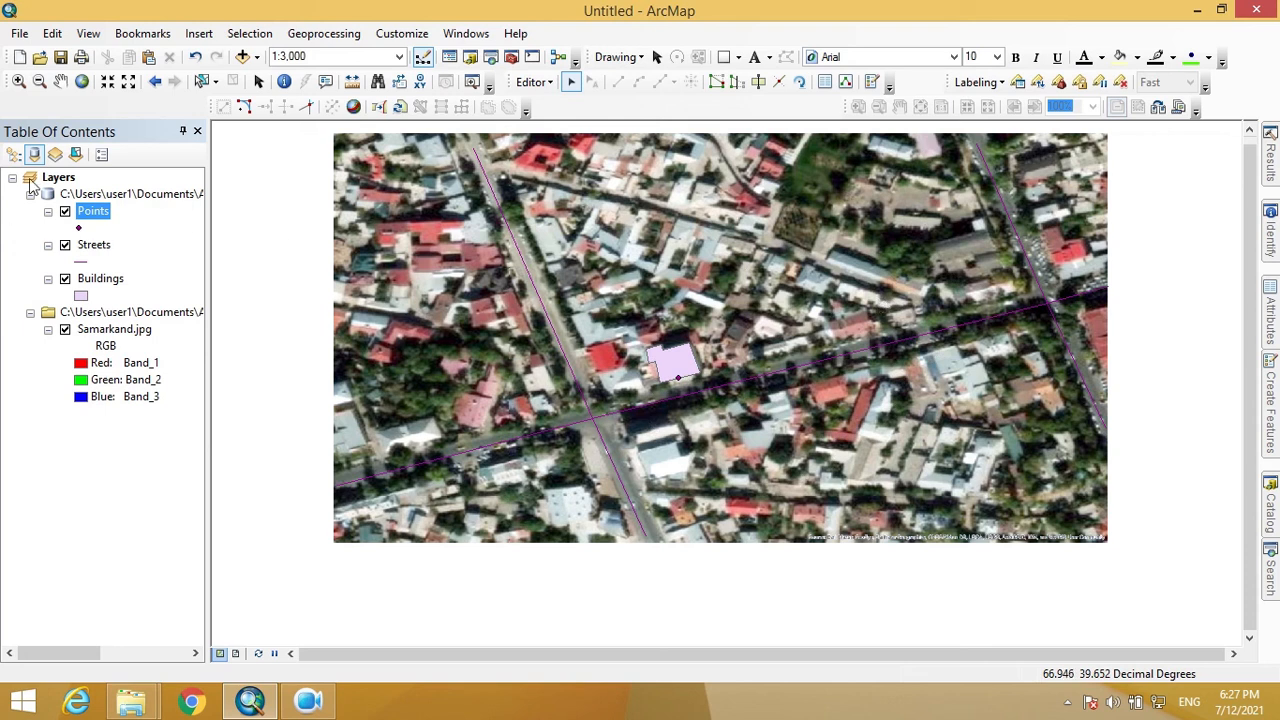
# - Open the Points layer's attribute table
pyautogui.moveTo(84, 211); pyautogui.dragTo(87, 223)
pyautogui.click(97, 246)
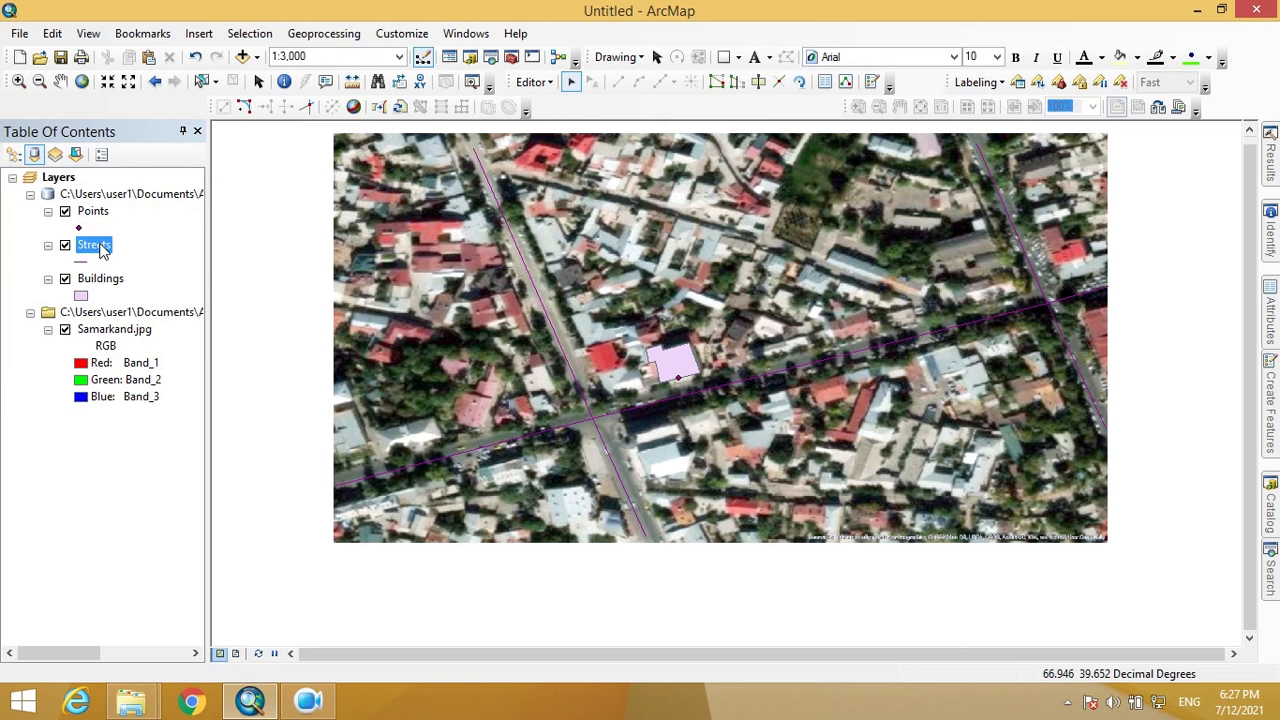
pyautogui.click(90, 214)
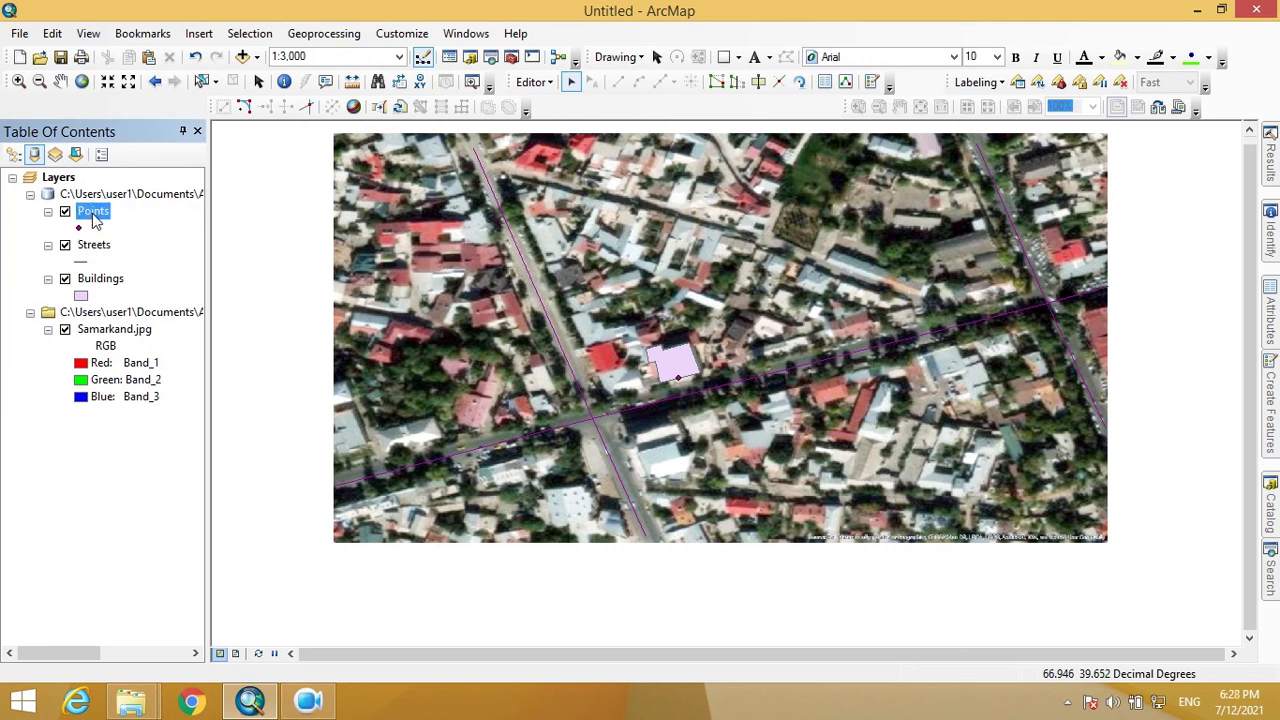
pyautogui.click(96, 248)
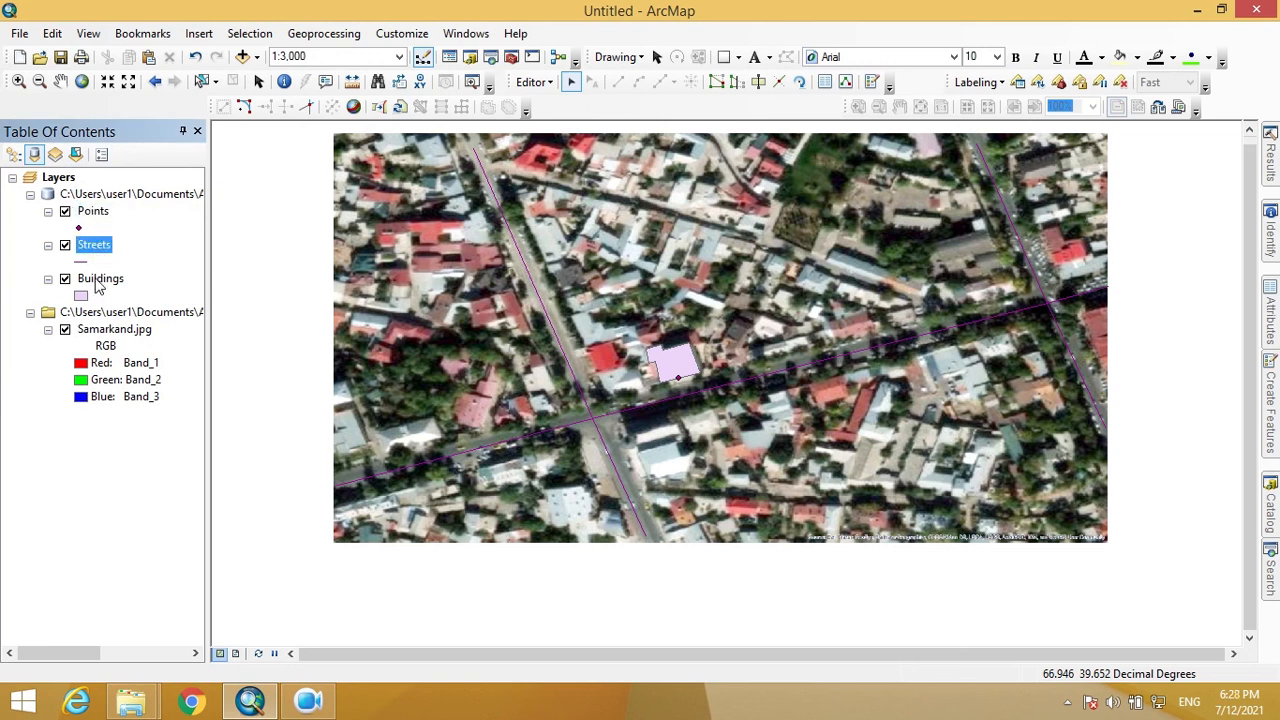
pyautogui.click(97, 285)
pyautogui.click(97, 218)
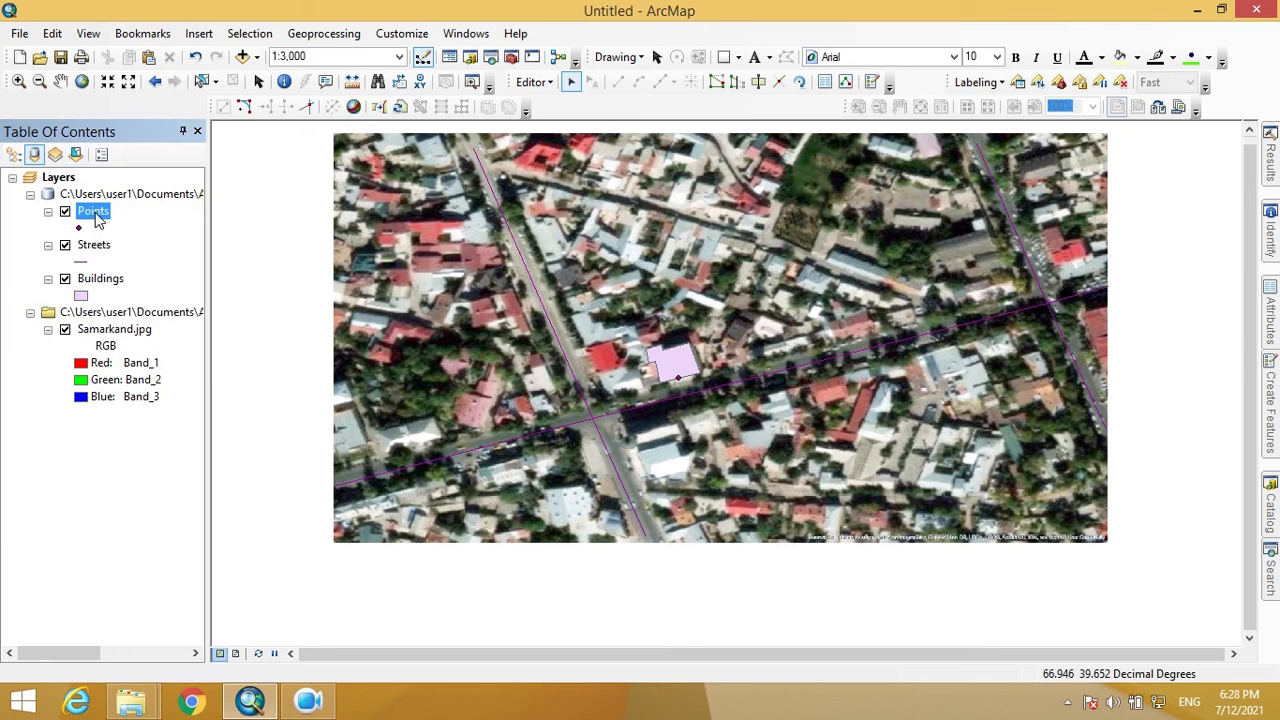
pyautogui.rightClick(97, 218)
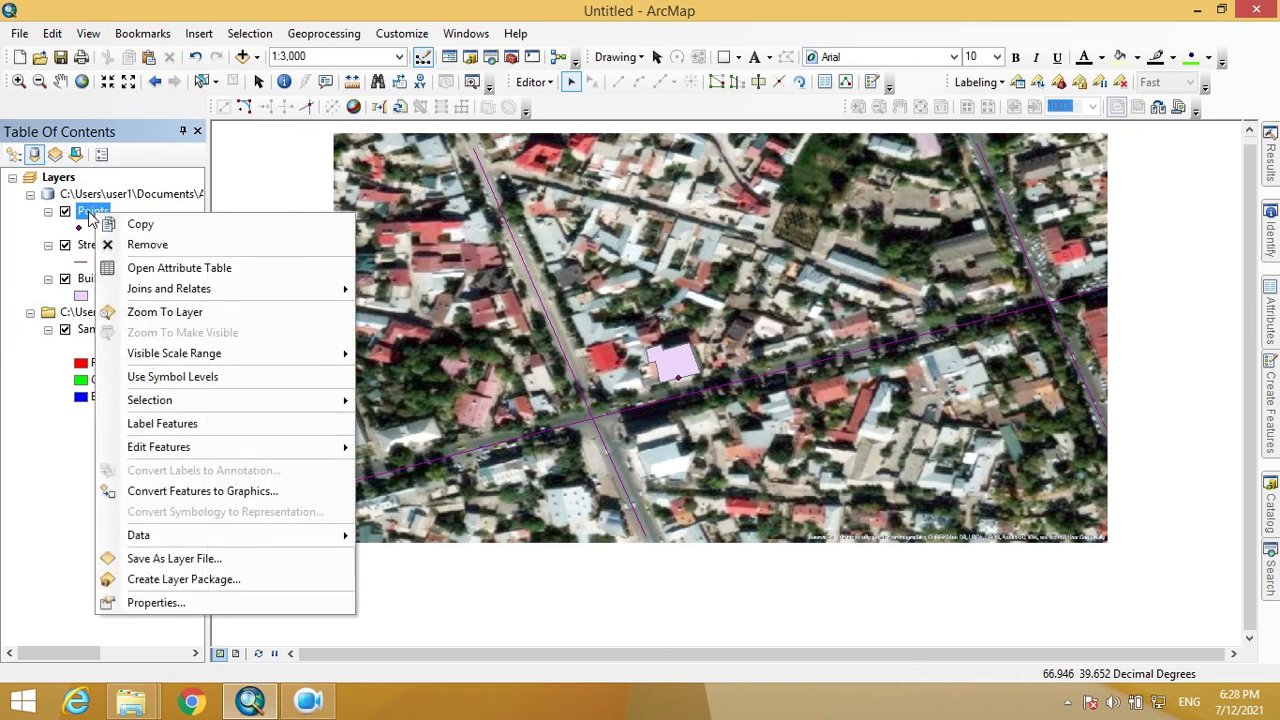
pyautogui.click(206, 267)
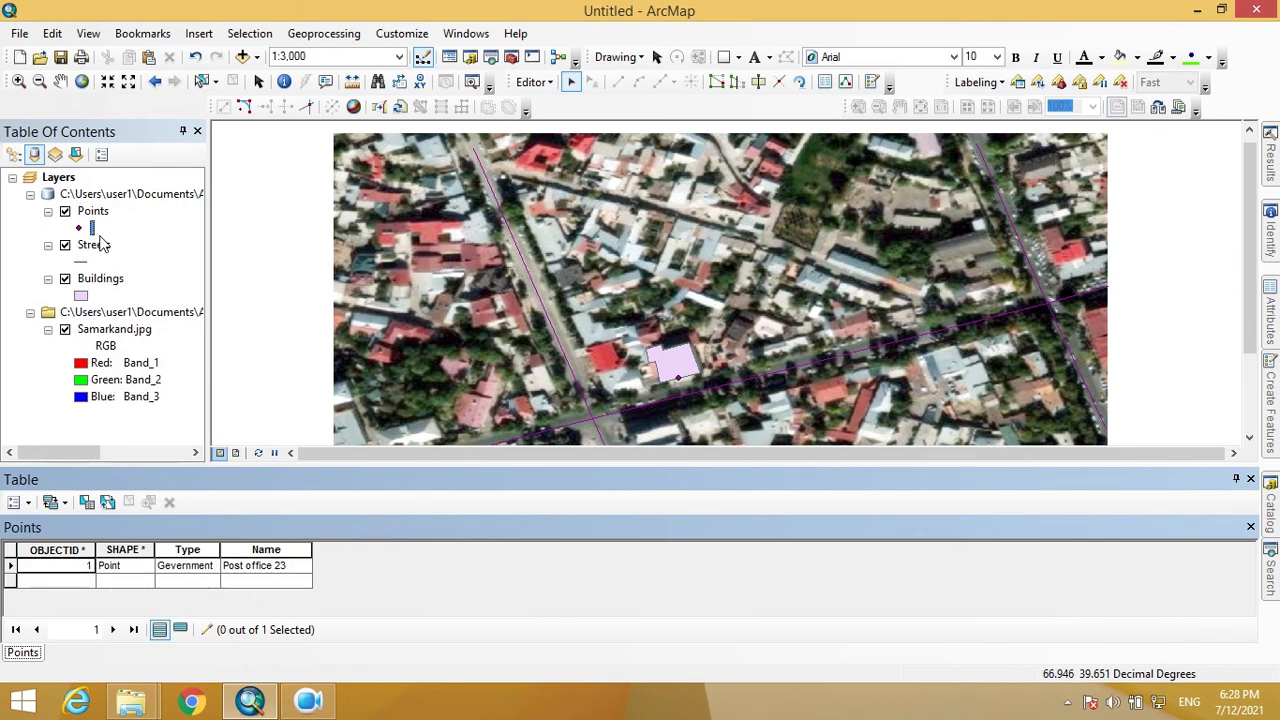
# - Open the Streets and Buildings attribute tables
pyautogui.rightClick(100, 246)
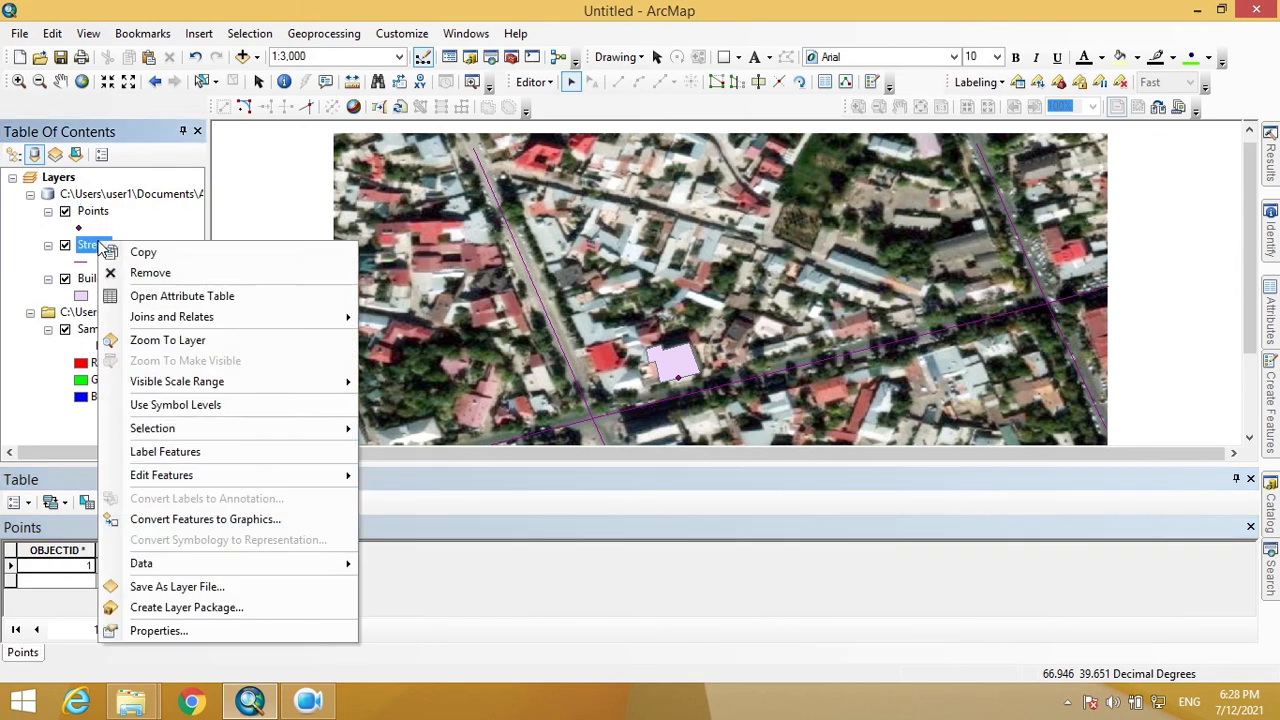
pyautogui.click(176, 297)
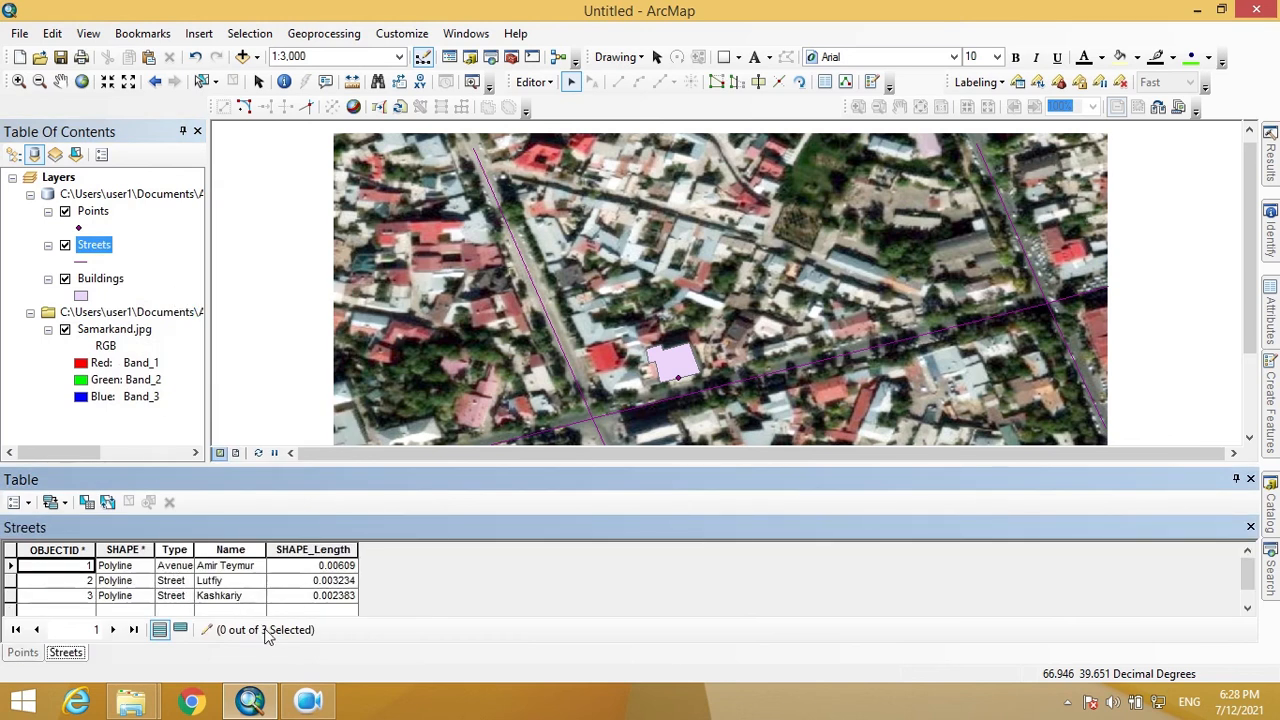
pyautogui.rightClick(107, 282)
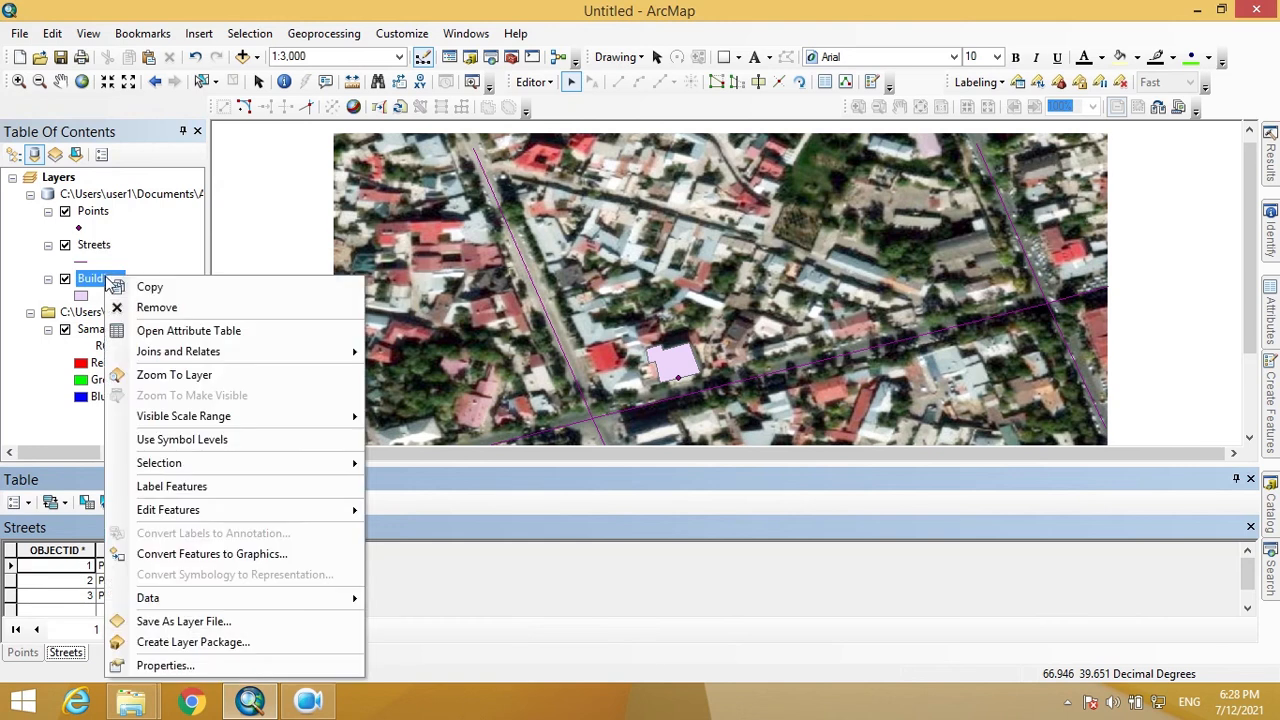
pyautogui.click(165, 332)
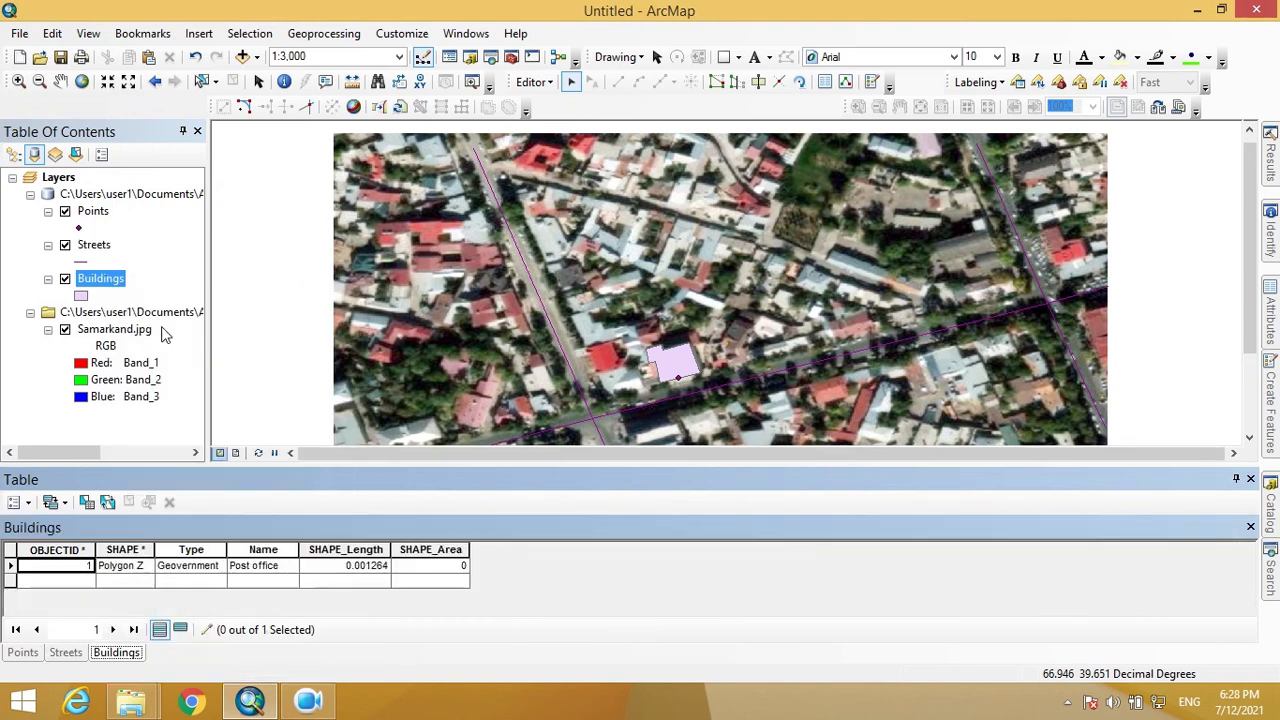